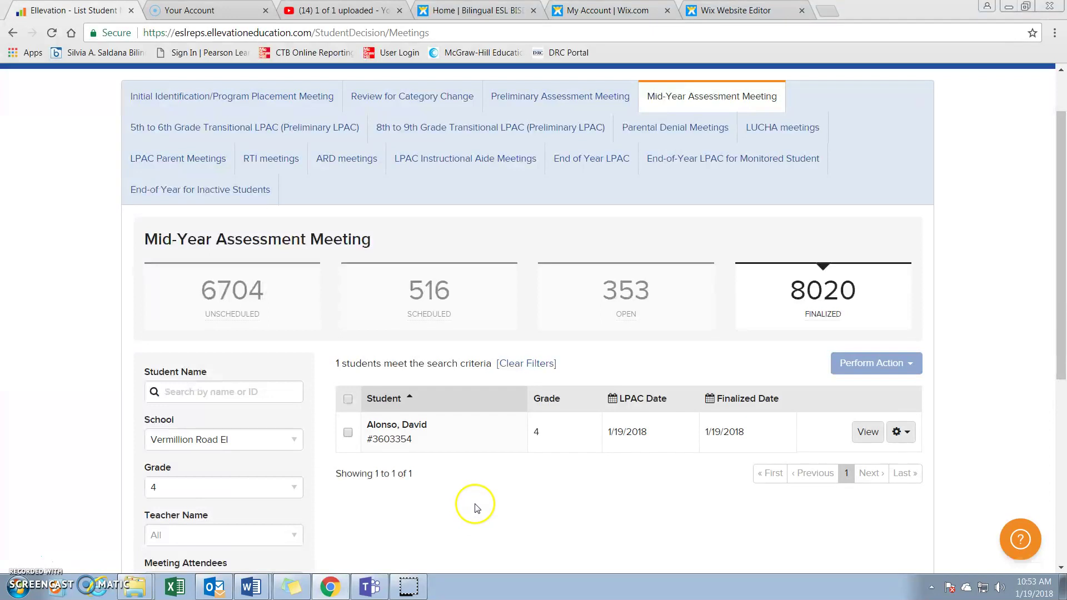
Filter the grade 4 meeting list to the 49 unscheduled students and review them
{"action": "left_click", "coordinate": [279, 303]}
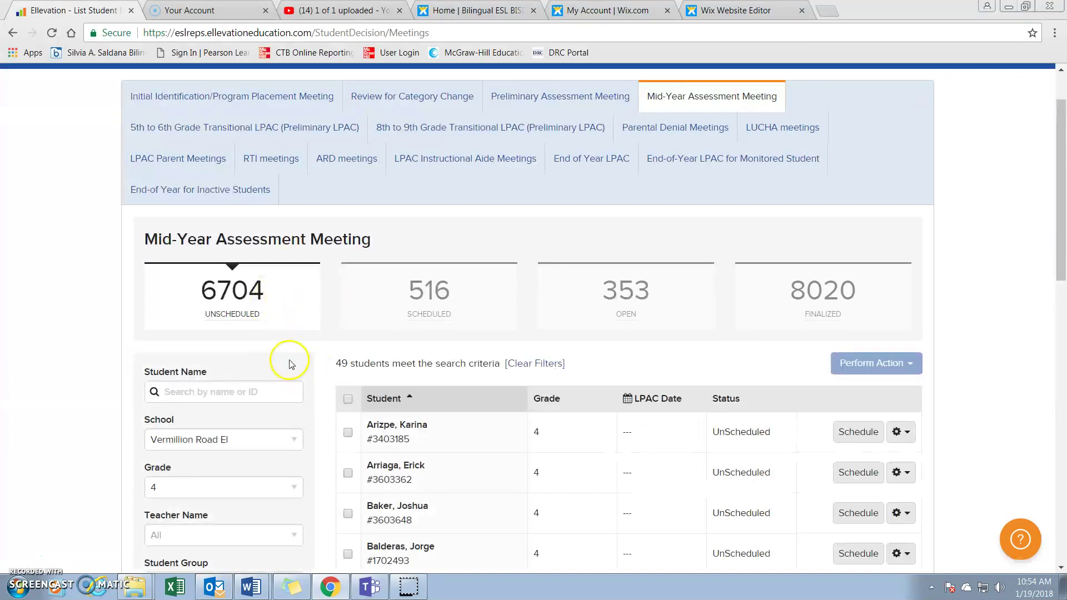
{"action": "scroll", "coordinate": [289, 351], "scroll_direction": "down", "scroll_amount": 1}
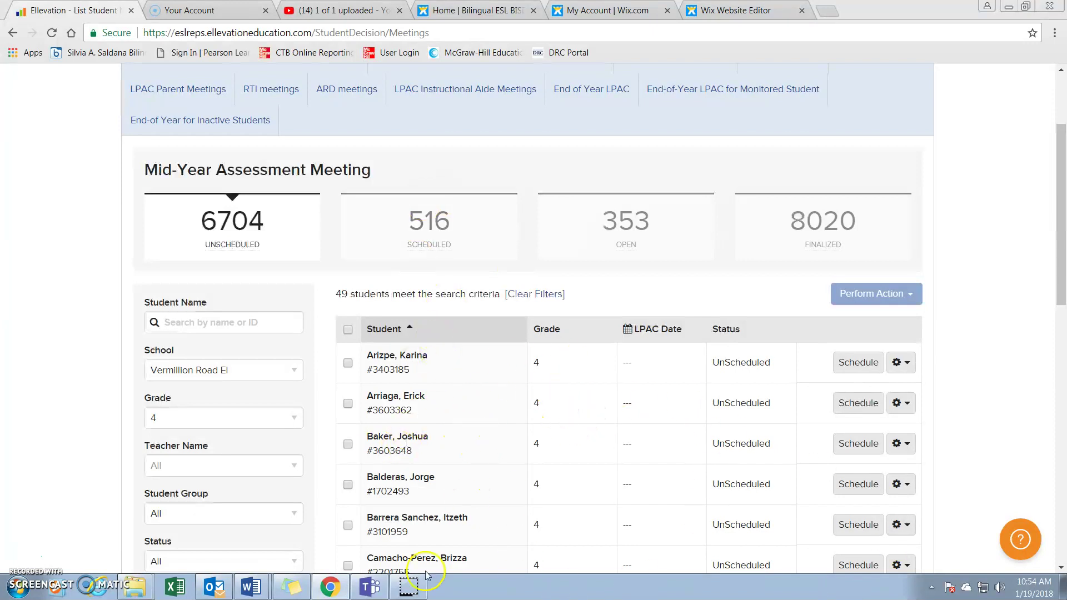
{"action": "scroll", "coordinate": [502, 464], "scroll_direction": "down", "scroll_amount": 4}
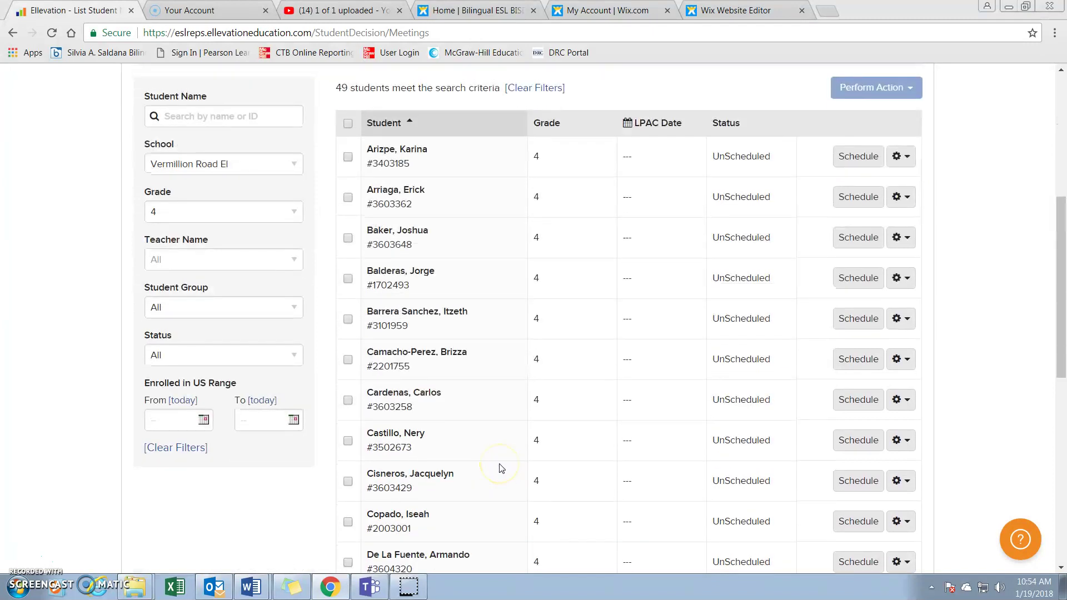
{"action": "scroll", "coordinate": [500, 462], "scroll_direction": "up", "scroll_amount": 1}
Filter by Teacher Name, searching 'az' and picking the teacher, leaving 7 students
{"action": "left_click", "coordinate": [256, 330]}
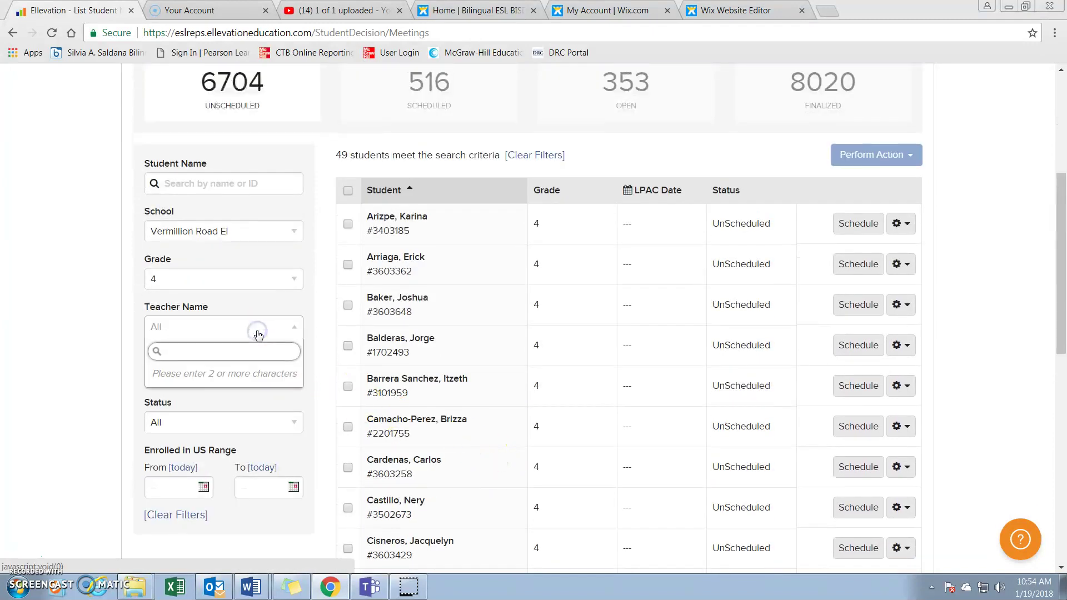
{"action": "type", "text": "azy"}
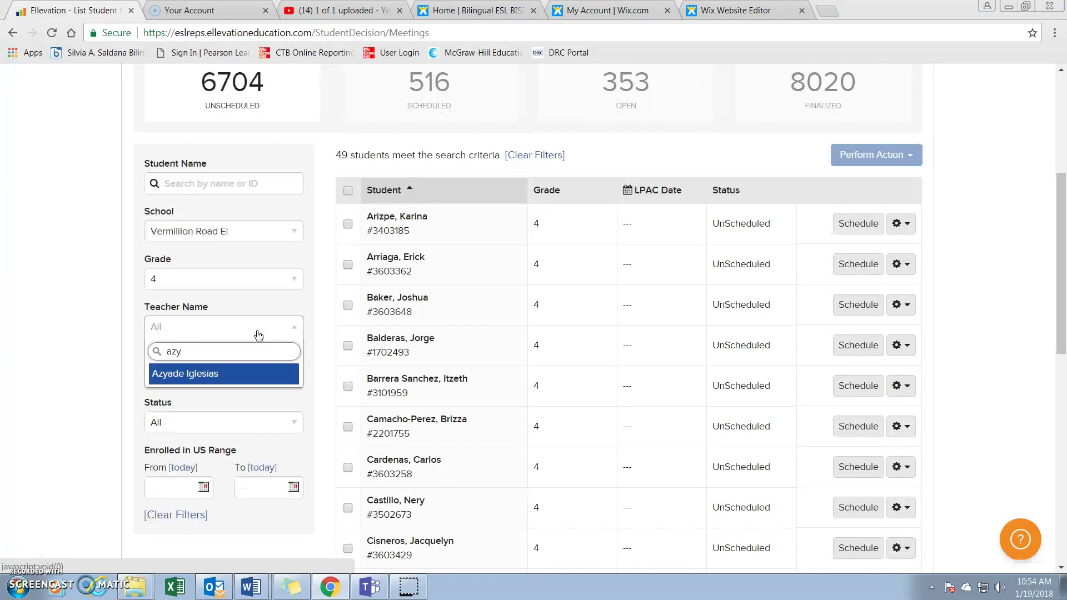
{"action": "left_click", "coordinate": [245, 375]}
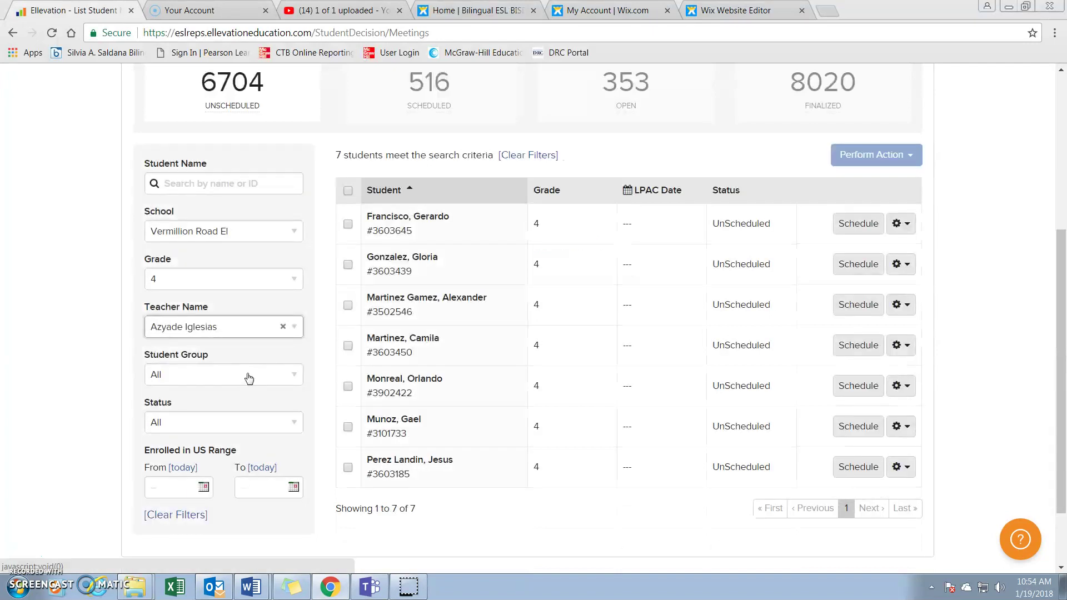
{"action": "left_click", "coordinate": [323, 325]}
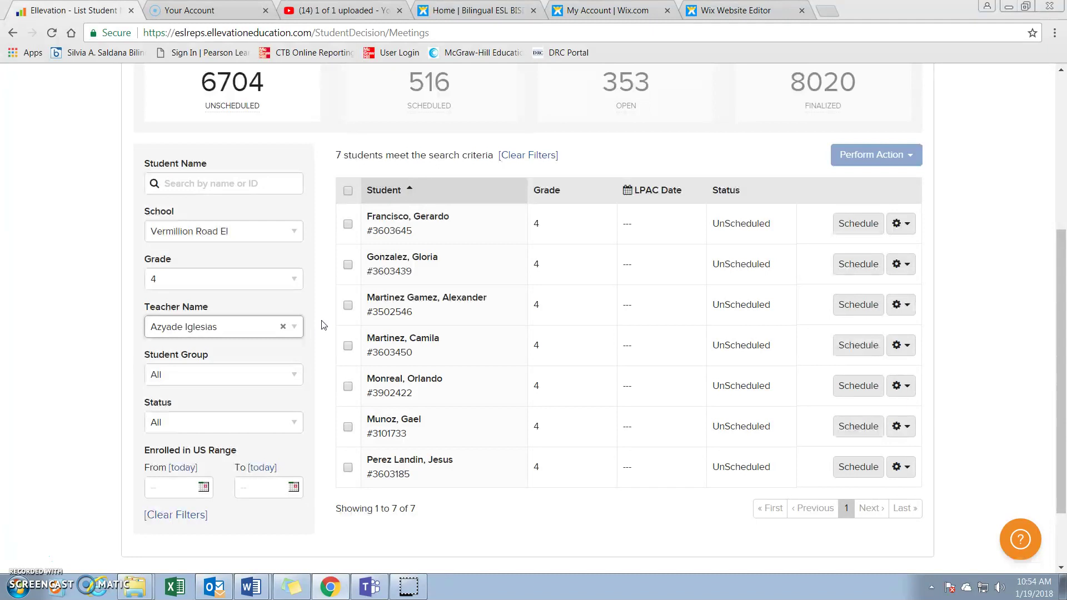
{"action": "left_click", "coordinate": [326, 318]}
Check the first, second, sixth and last students in the list
{"action": "left_click", "coordinate": [348, 226]}
{"action": "left_click", "coordinate": [347, 265]}
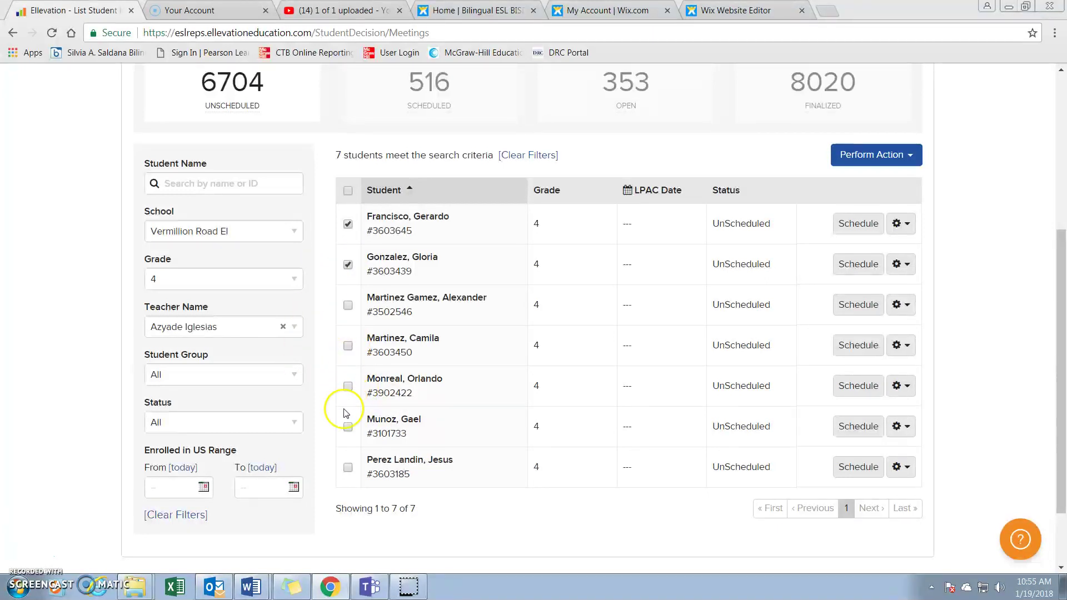
{"action": "left_click", "coordinate": [347, 426]}
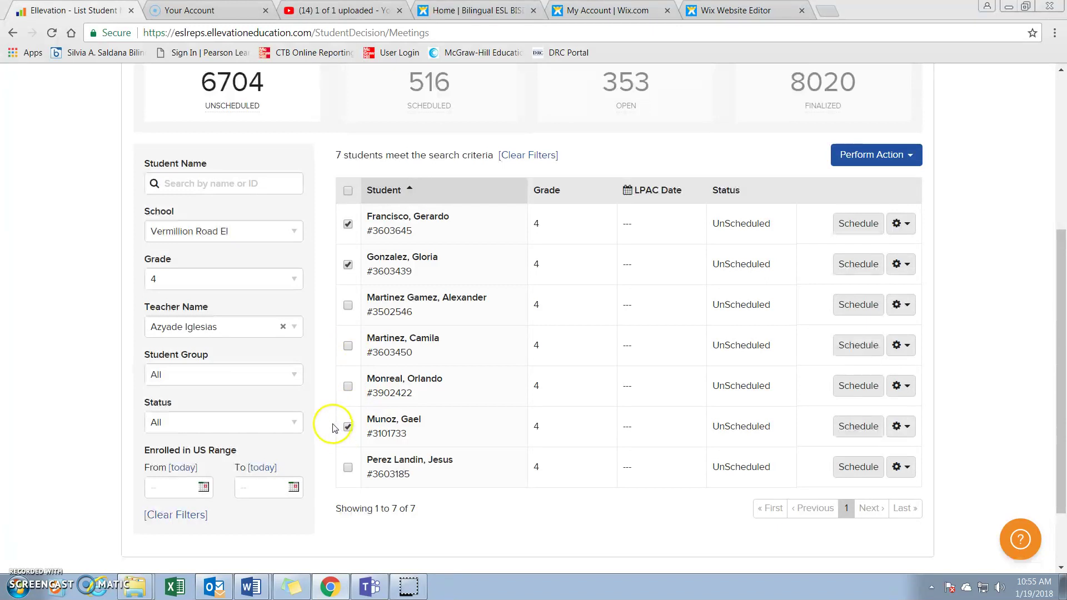
{"action": "left_click", "coordinate": [347, 466]}
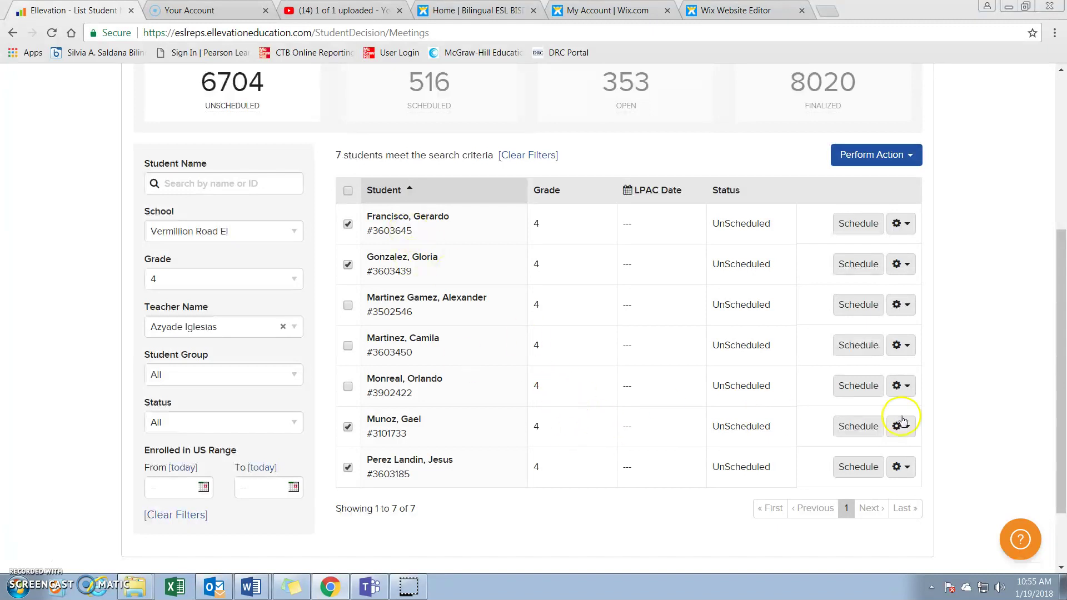
Run Open & Perform LPAC(s) from Perform Action for the four checked students
{"action": "left_click", "coordinate": [900, 225]}
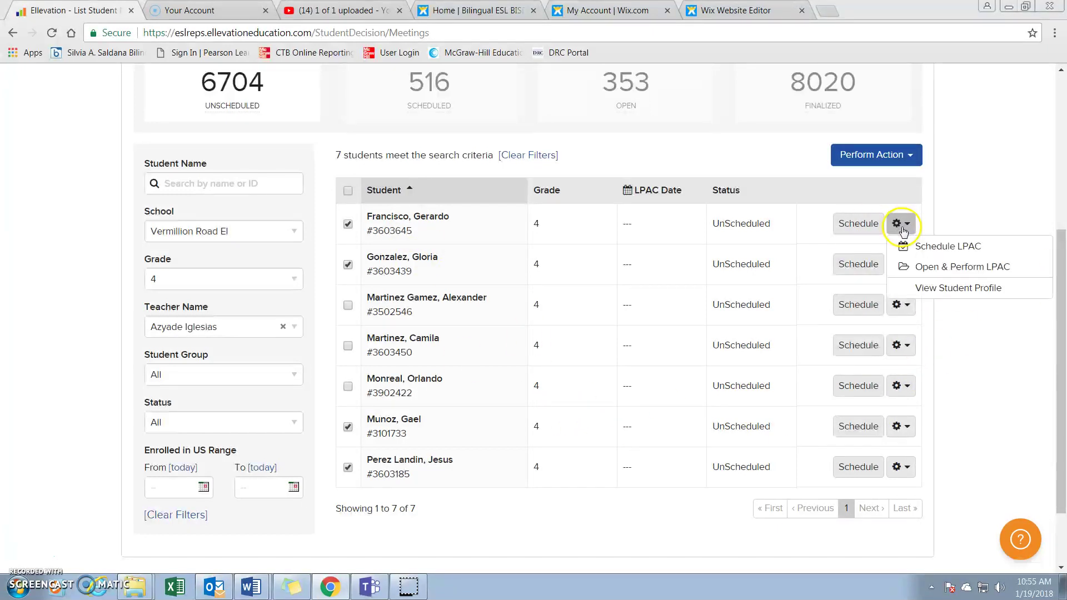
{"action": "left_click", "coordinate": [417, 259]}
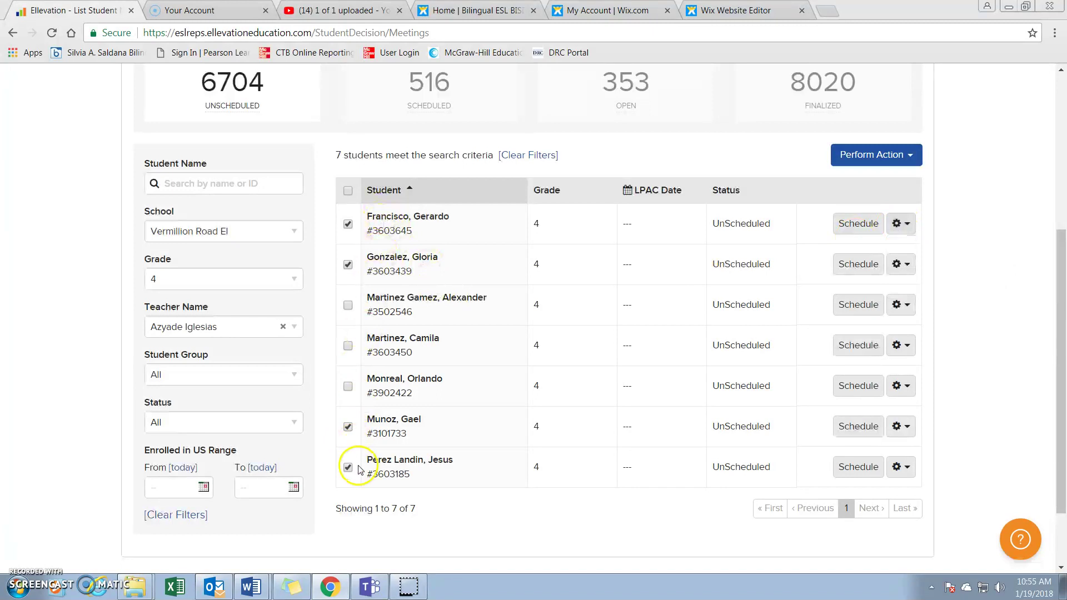
{"action": "left_click", "coordinate": [910, 157]}
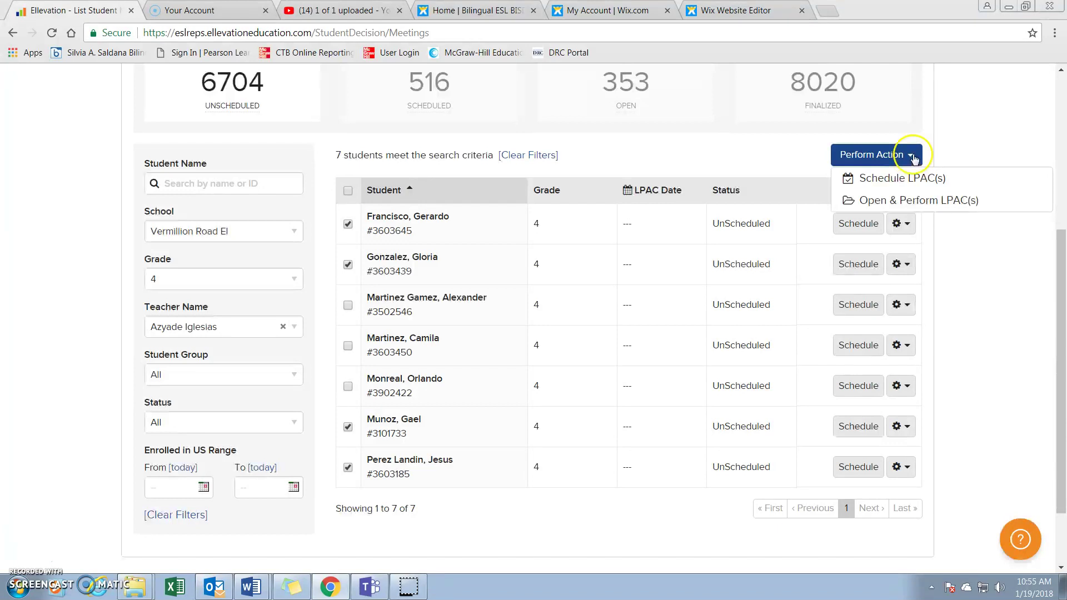
{"action": "left_click", "coordinate": [911, 203]}
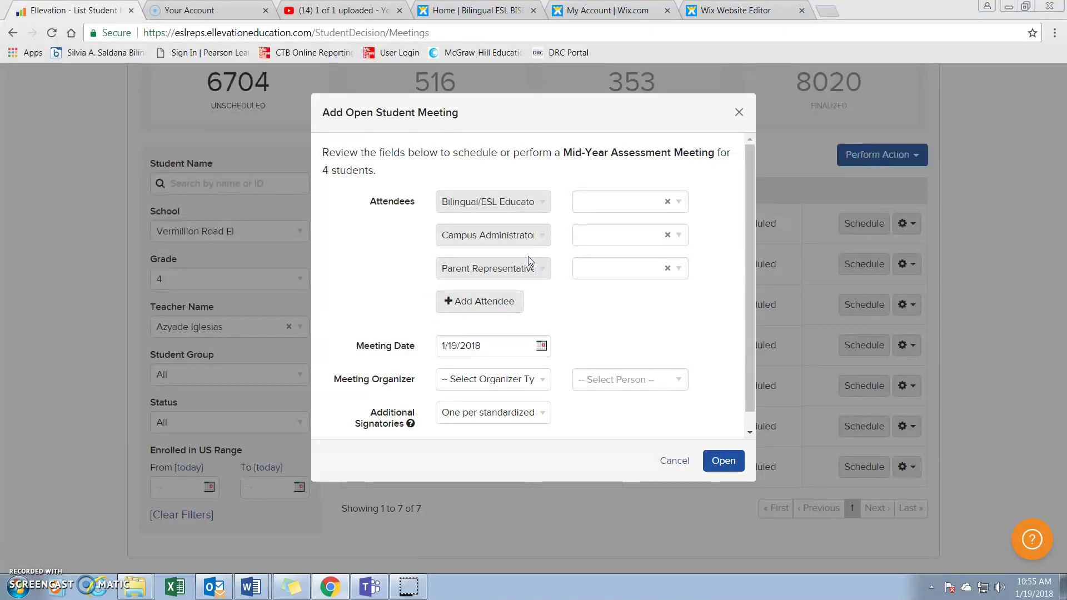
Pick the searched staff member as the Bilingual/ESL Educator attendee
{"action": "left_click", "coordinate": [604, 201]}
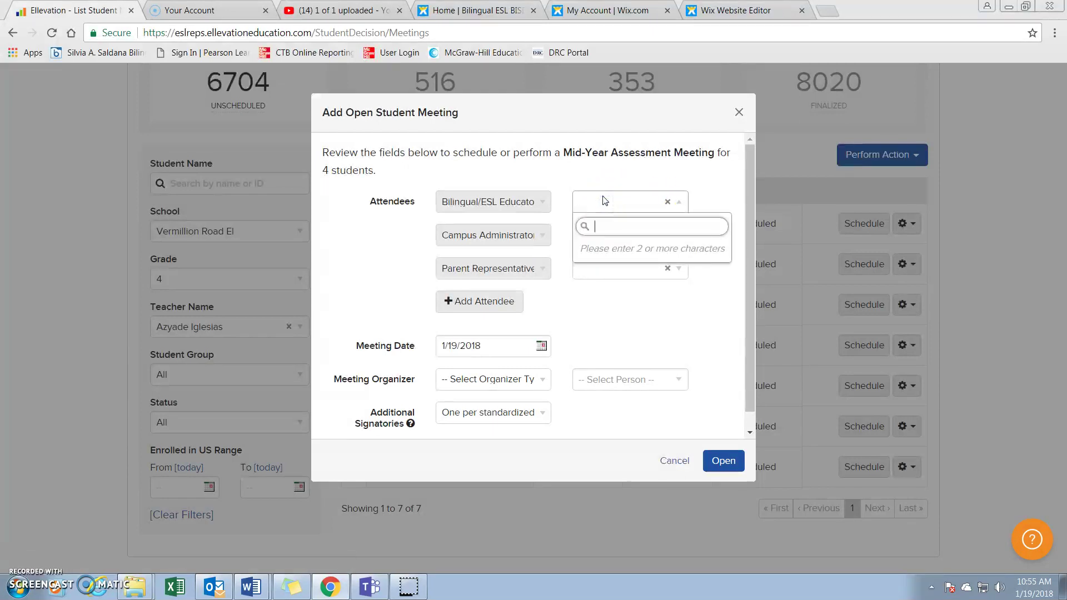
{"action": "type", "text": "Leonor"}
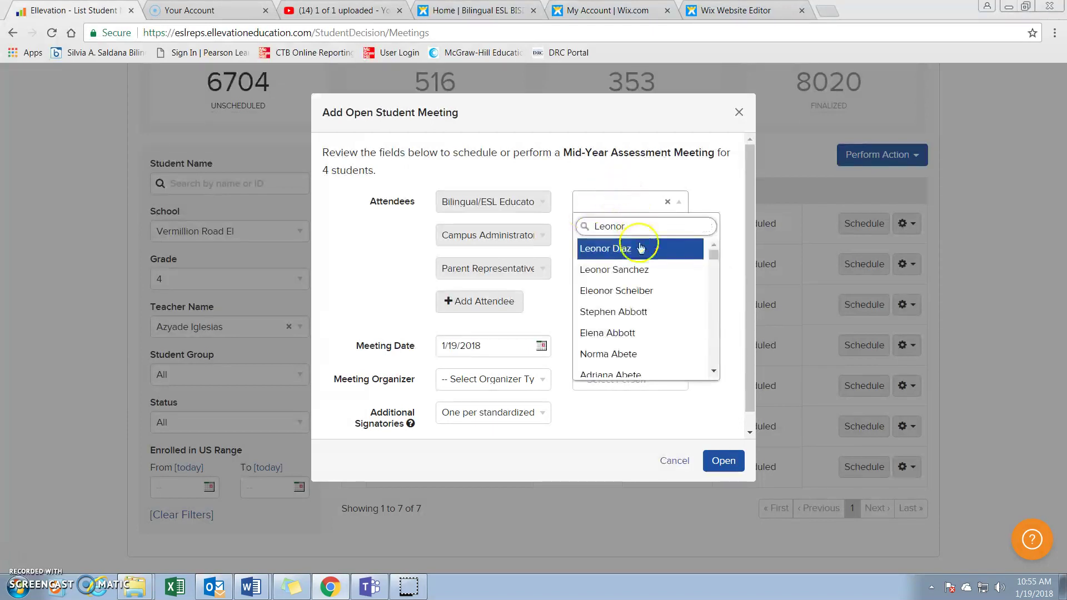
{"action": "left_click", "coordinate": [643, 270]}
Pick the searched staff member as the Campus Administrator attendee
{"action": "left_click", "coordinate": [605, 238]}
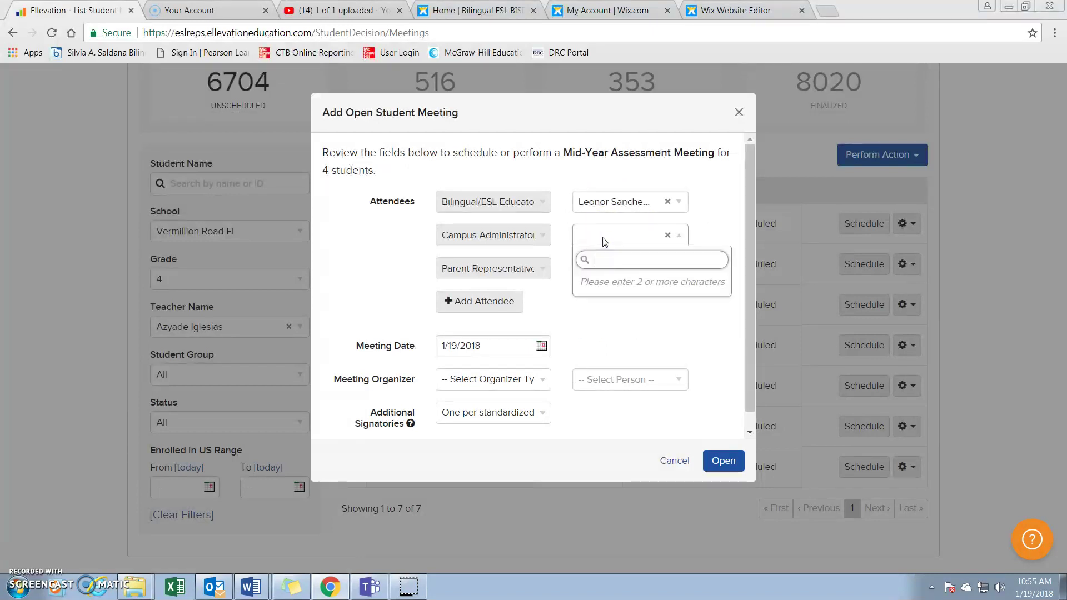
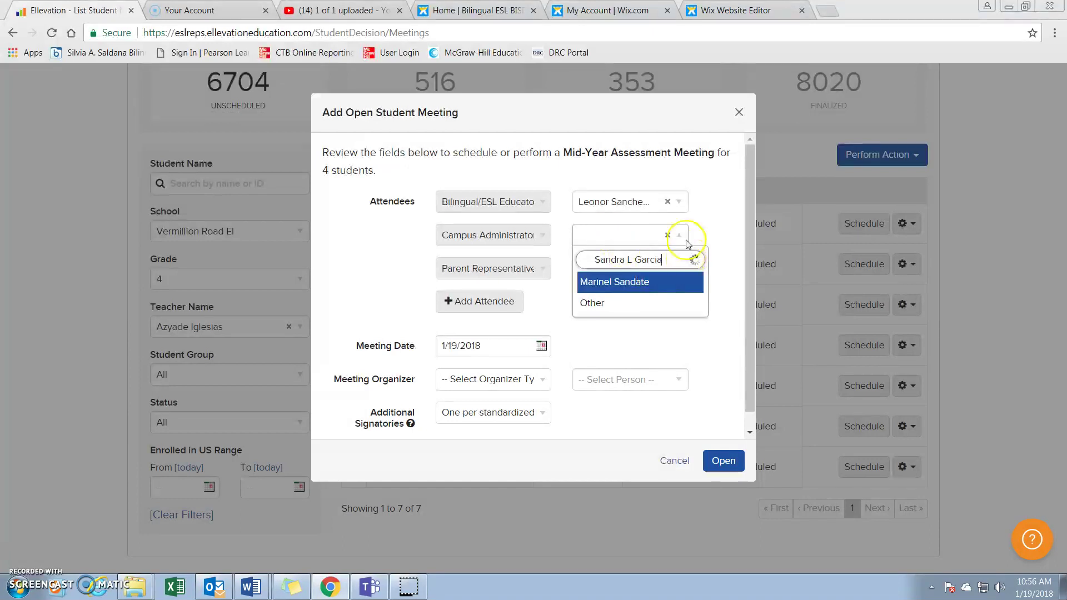
{"action": "scroll", "coordinate": [673, 300], "scroll_direction": "down", "scroll_amount": 2}
{"action": "scroll", "coordinate": [672, 314], "scroll_direction": "up", "scroll_amount": 1}
{"action": "scroll", "coordinate": [672, 313], "scroll_direction": "down", "scroll_amount": 4}
{"action": "scroll", "coordinate": [672, 325], "scroll_direction": "up", "scroll_amount": 1}
{"action": "scroll", "coordinate": [672, 331], "scroll_direction": "down", "scroll_amount": 3}
{"action": "scroll", "coordinate": [669, 350], "scroll_direction": "up", "scroll_amount": 3}
{"action": "left_click", "coordinate": [661, 367]}
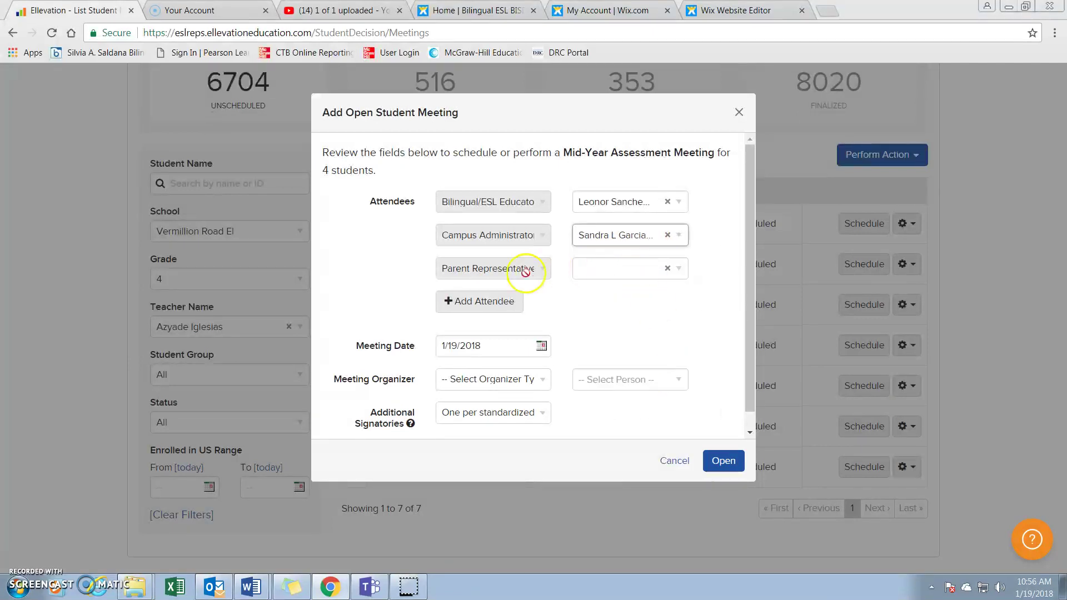
Set the Parent Representative to Other and begin typing the parent's name
{"action": "left_click", "coordinate": [609, 276]}
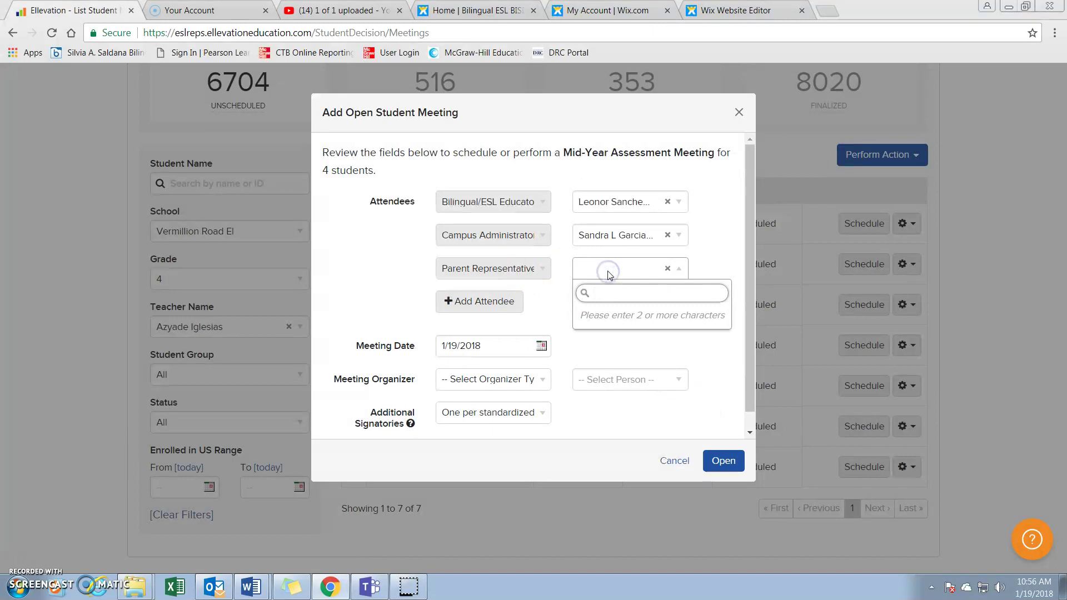
{"action": "type", "text": "Other"}
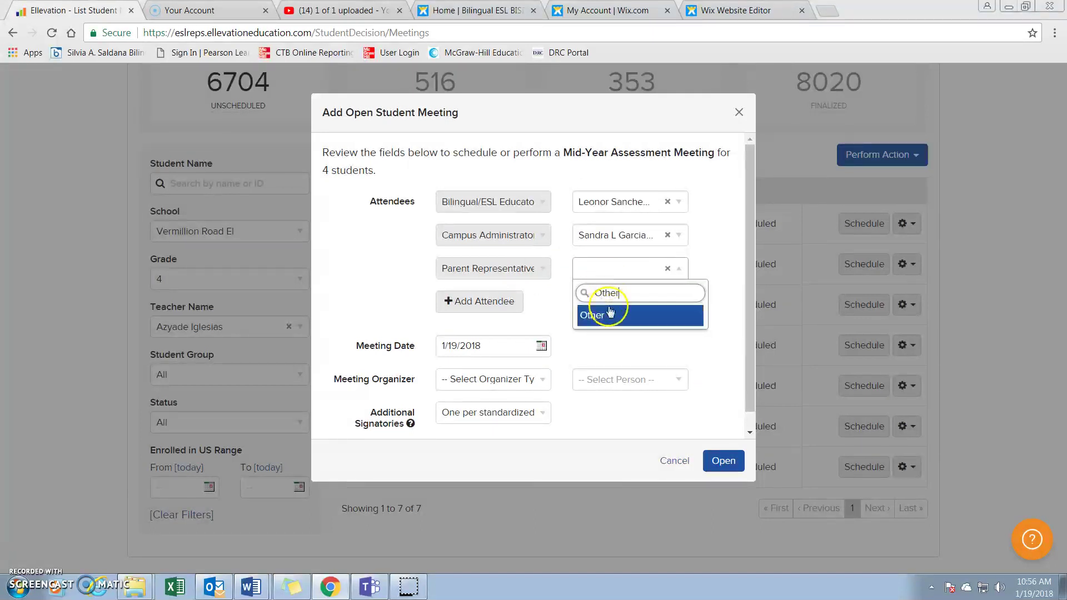
{"action": "left_click", "coordinate": [595, 317]}
{"action": "left_click", "coordinate": [590, 303]}
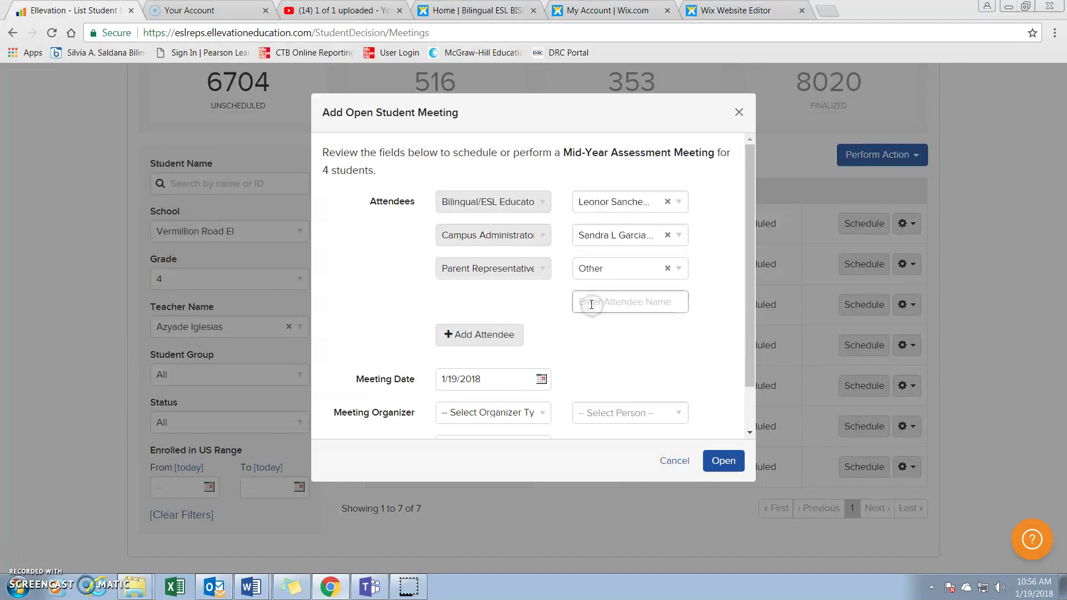
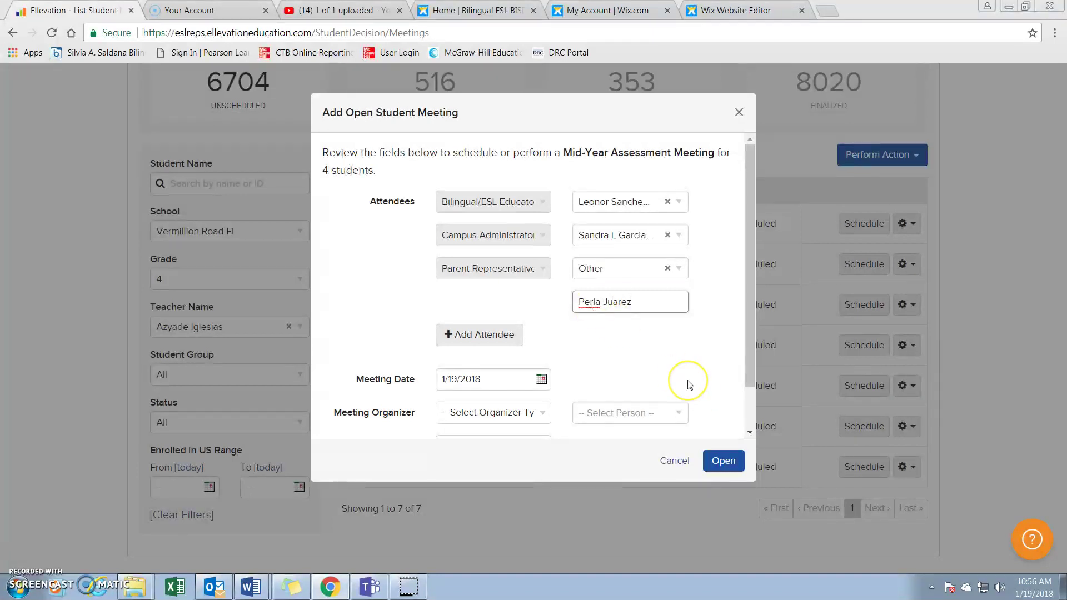
Add a new Bilingual/ESL Educator attendee row filled with the searched teacher
{"action": "left_click", "coordinate": [492, 337]}
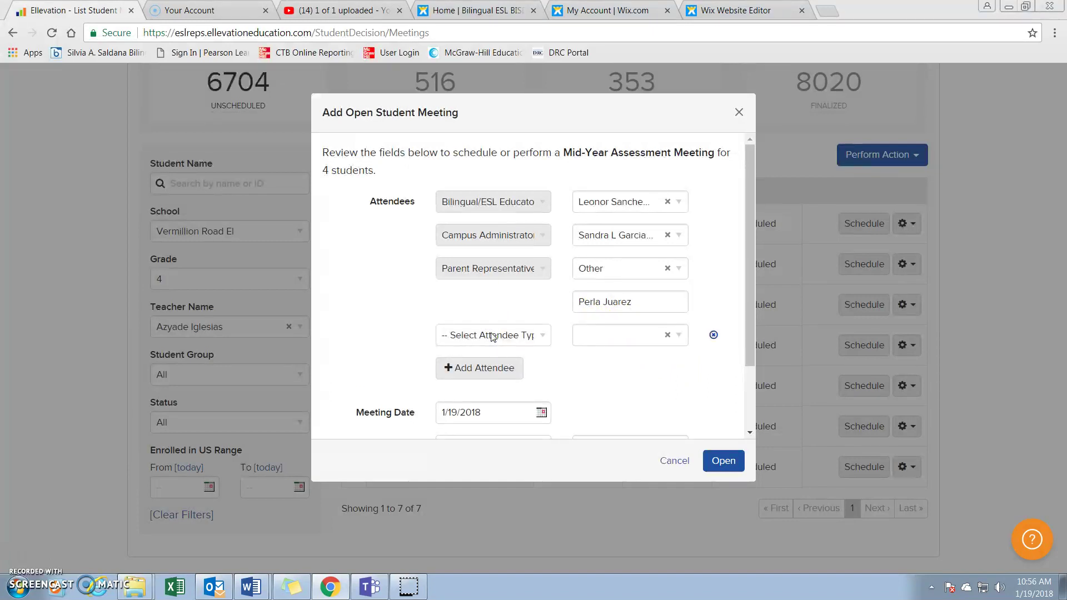
{"action": "left_click", "coordinate": [543, 336]}
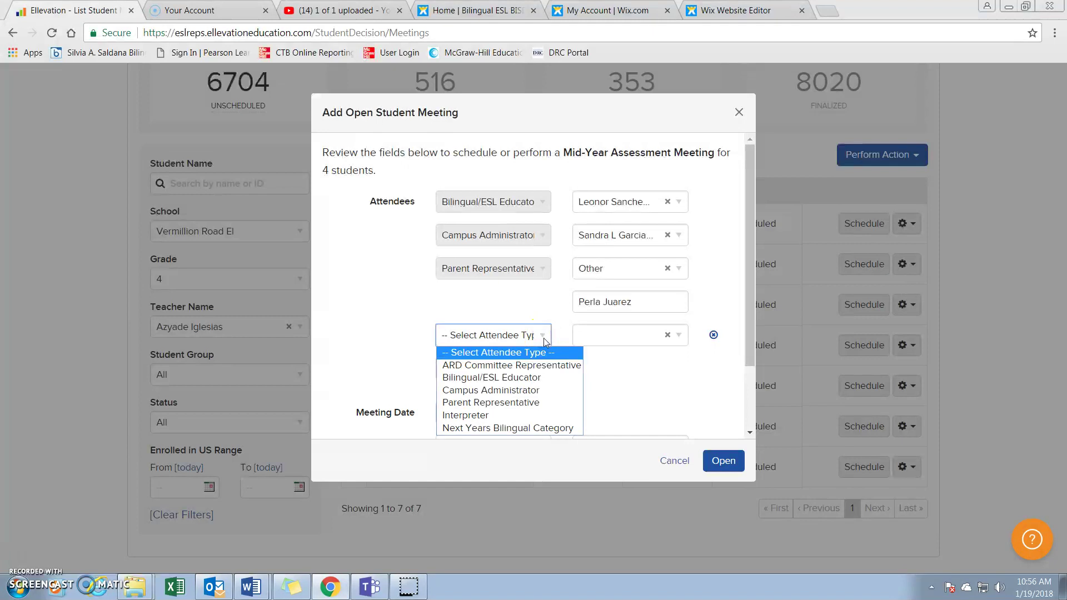
{"action": "left_click", "coordinate": [532, 378]}
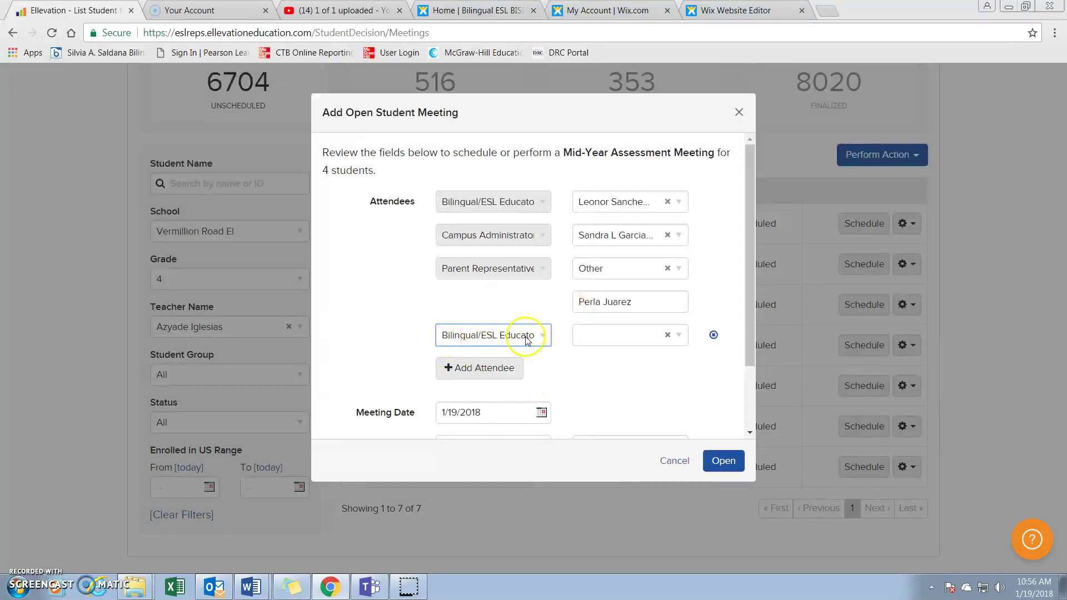
{"action": "left_click", "coordinate": [609, 336]}
{"action": "type", "text": "Azyade"}
{"action": "left_click", "coordinate": [620, 381]}
Add one more Bilingual/ESL Educator row and pick the matching staff member from results
{"action": "left_click", "coordinate": [508, 366]}
{"action": "left_click", "coordinate": [496, 368]}
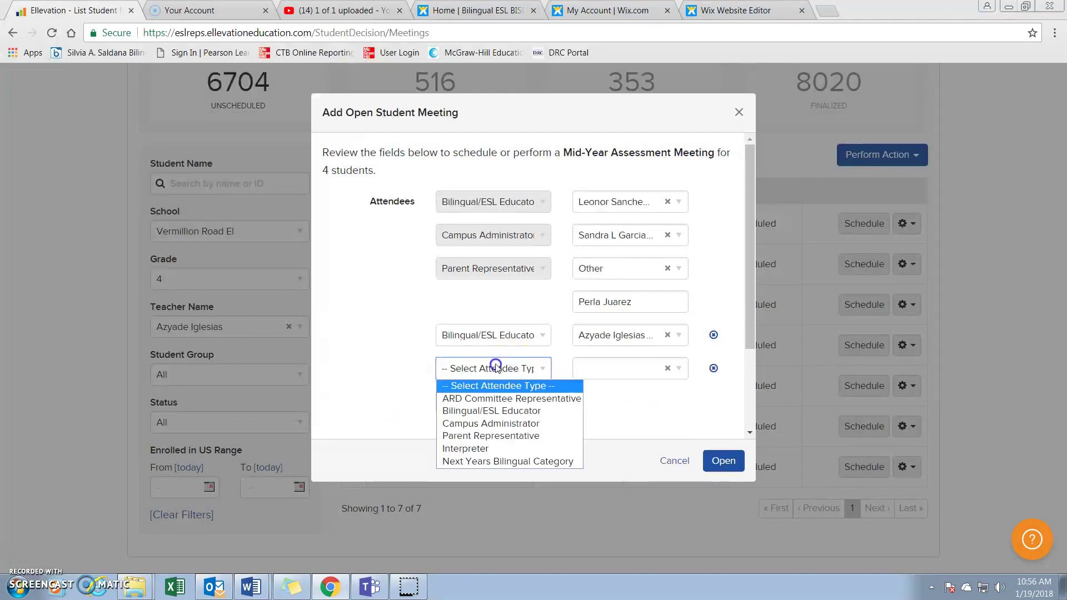
{"action": "left_click", "coordinate": [492, 411]}
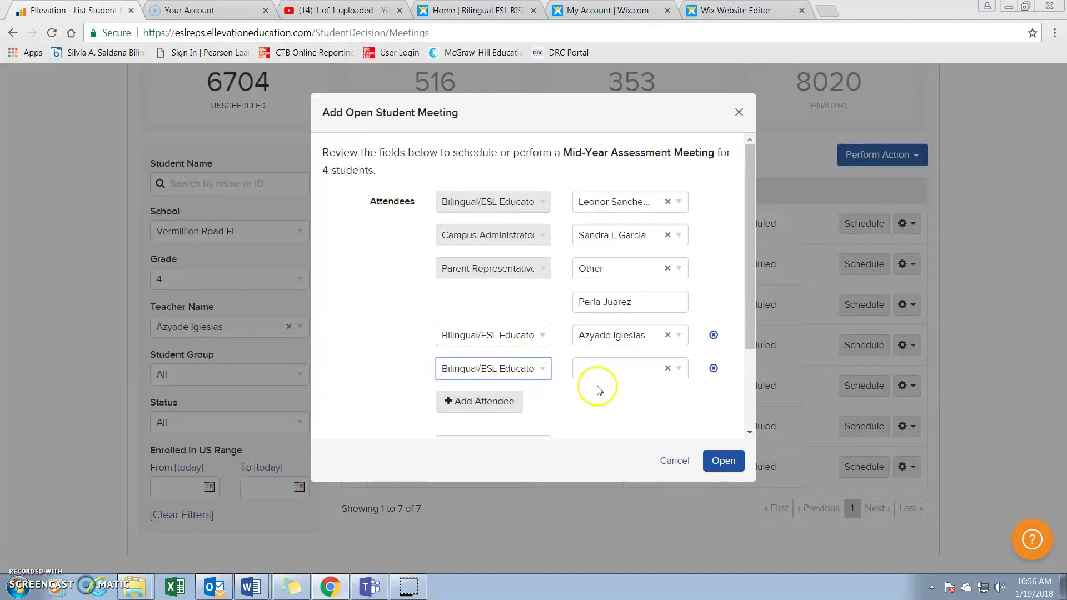
{"action": "left_click", "coordinate": [605, 372]}
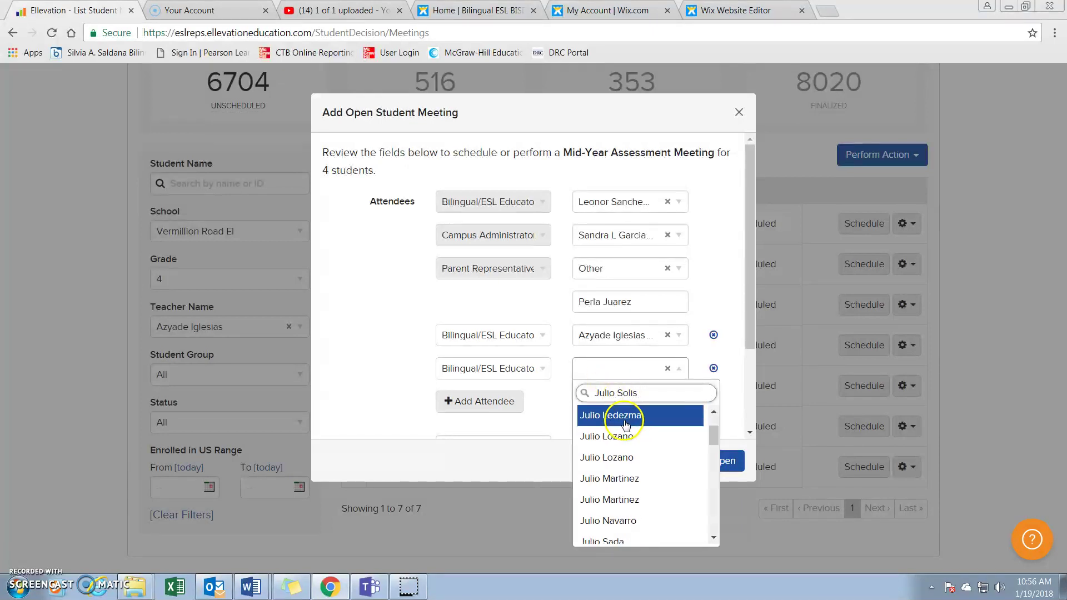
{"action": "scroll", "coordinate": [625, 427], "scroll_direction": "down", "scroll_amount": 3}
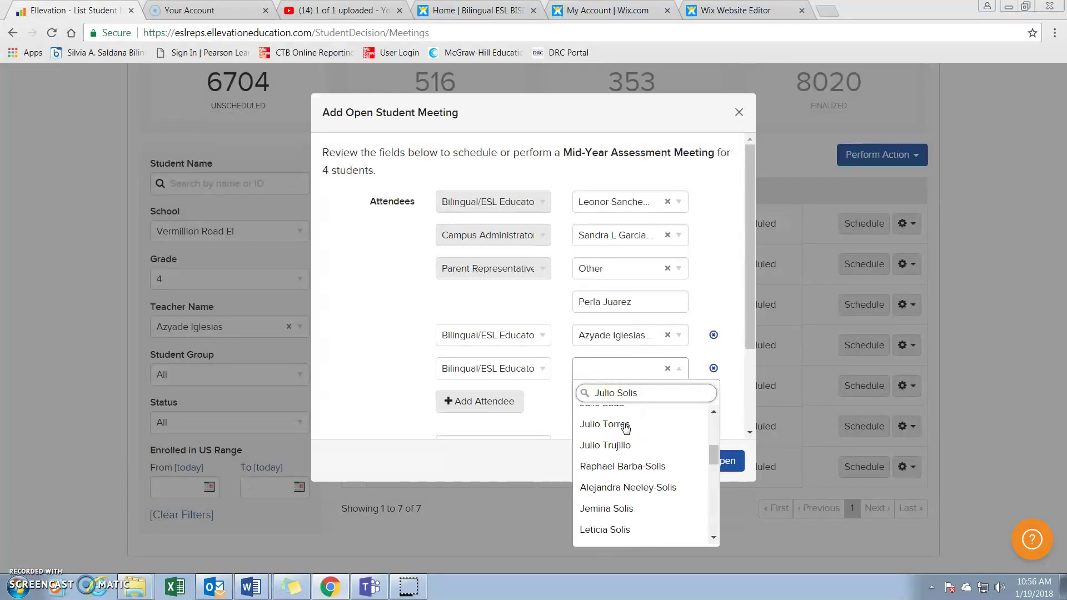
{"action": "scroll", "coordinate": [634, 500], "scroll_direction": "down", "scroll_amount": 5}
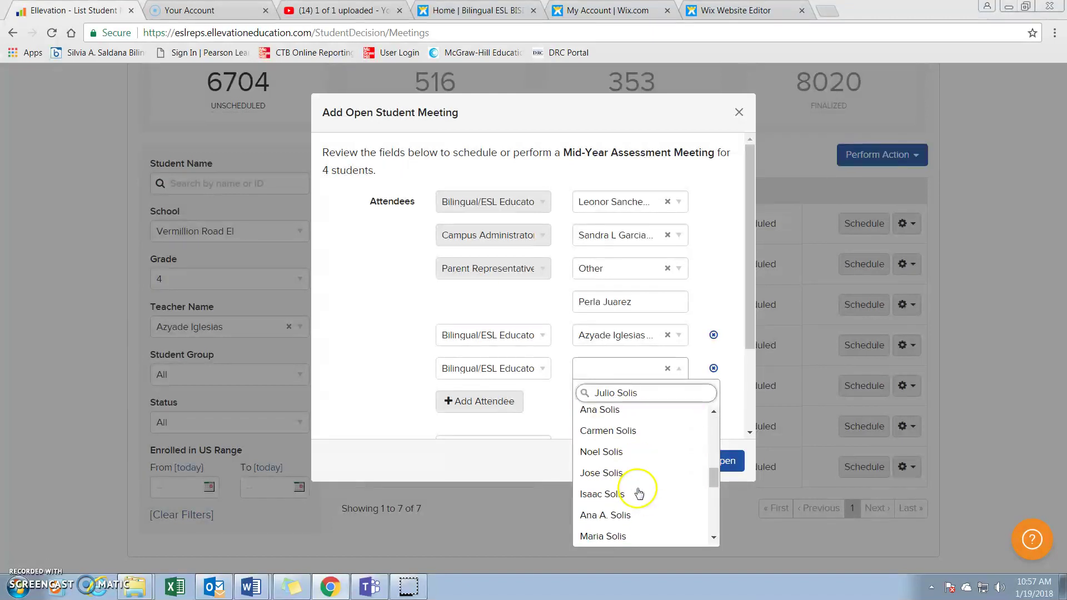
{"action": "scroll", "coordinate": [636, 444], "scroll_direction": "down", "scroll_amount": 3}
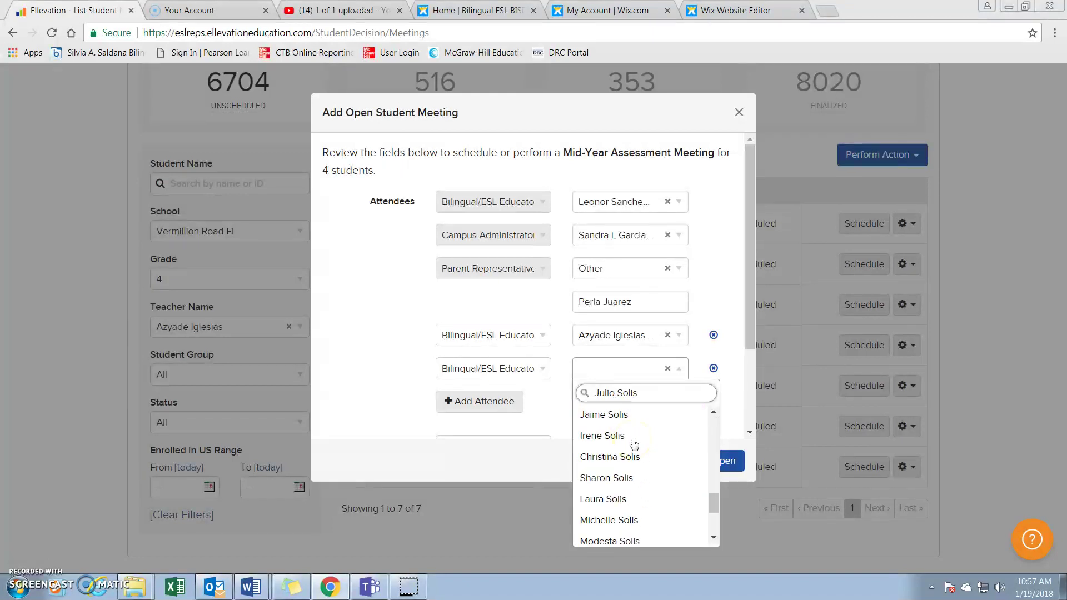
{"action": "left_click", "coordinate": [628, 415]}
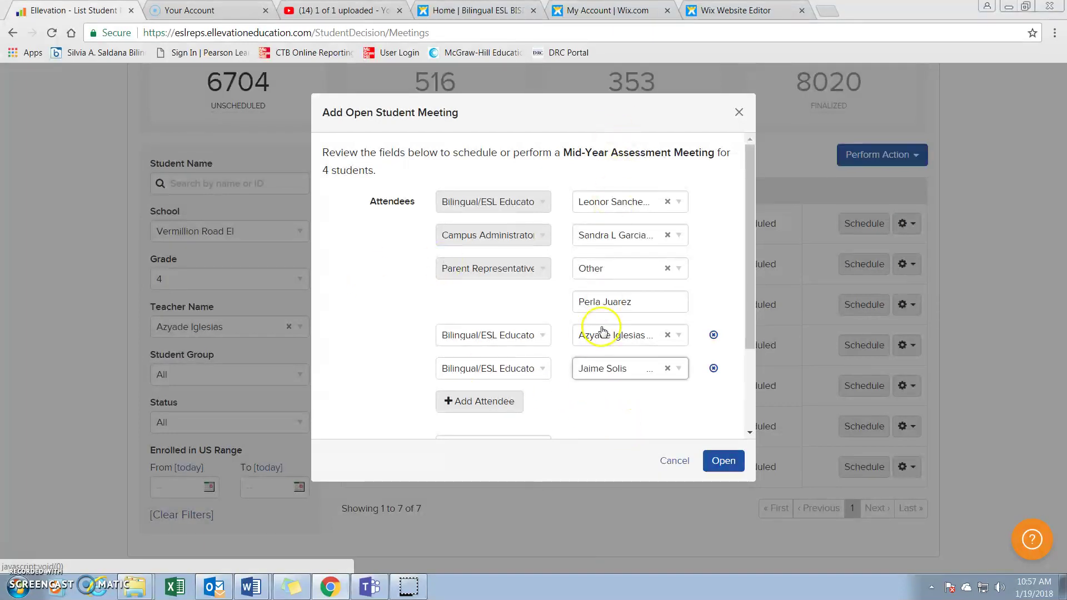
{"action": "scroll", "coordinate": [604, 331], "scroll_direction": "down", "scroll_amount": 2}
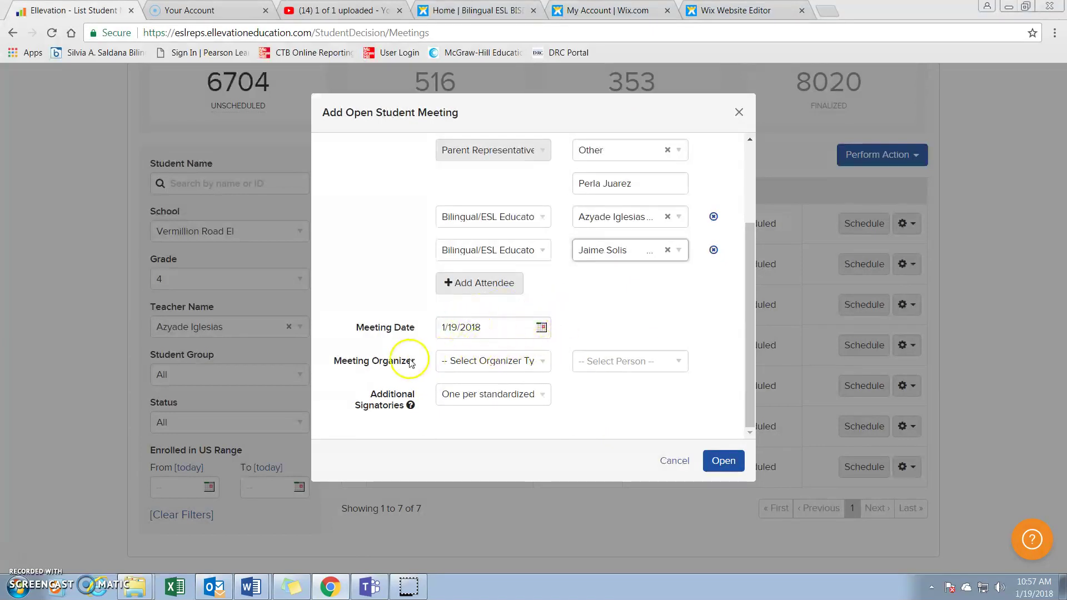
Make the searched Campus Administrator the Meeting Organizer
{"action": "left_click", "coordinate": [544, 362]}
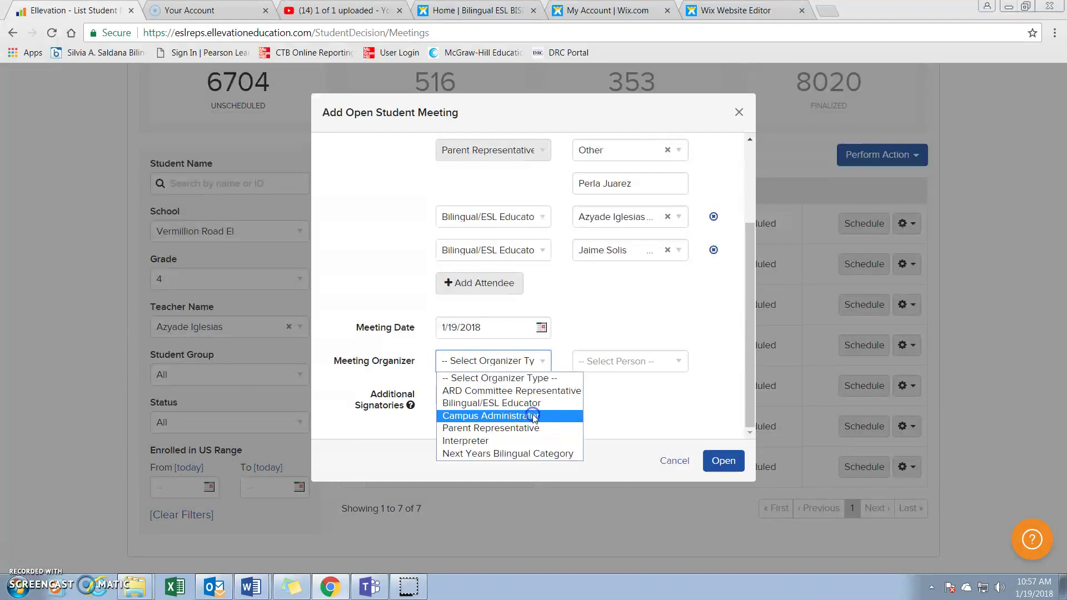
{"action": "left_click", "coordinate": [536, 415]}
{"action": "left_click", "coordinate": [593, 364]}
{"action": "type", "text": "Sa"}
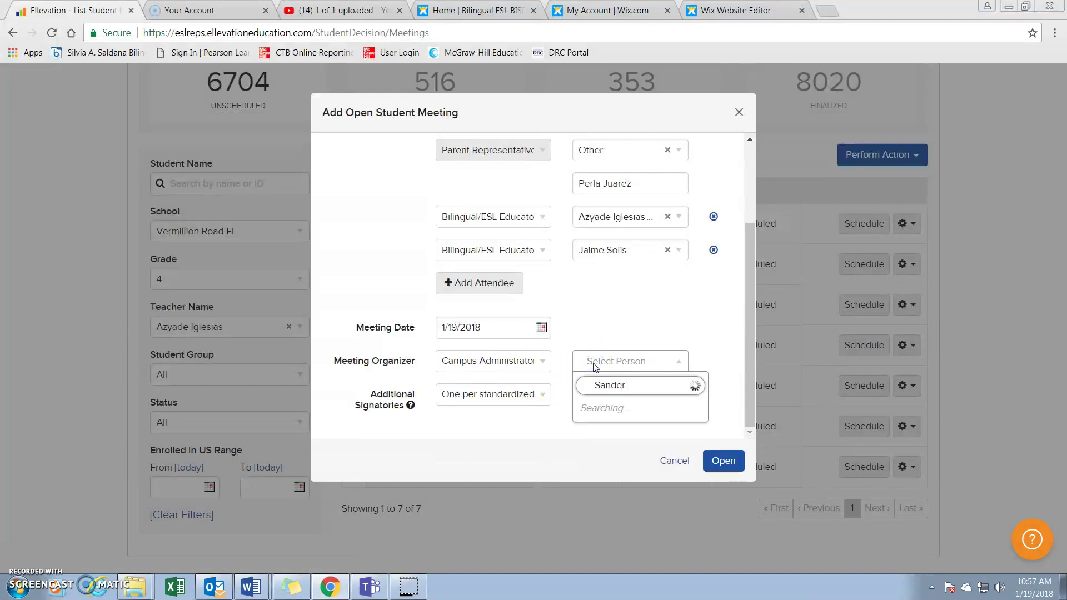
{"action": "type", "text": "ndra "}
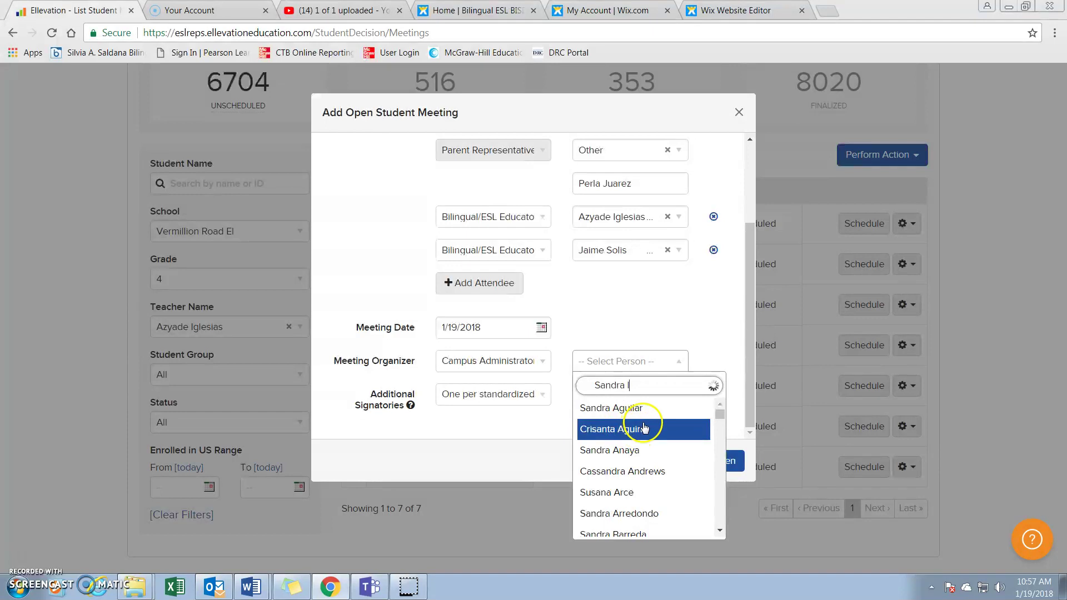
{"action": "type", "text": "l"}
{"action": "scroll", "coordinate": [644, 428], "scroll_direction": "down", "scroll_amount": 5}
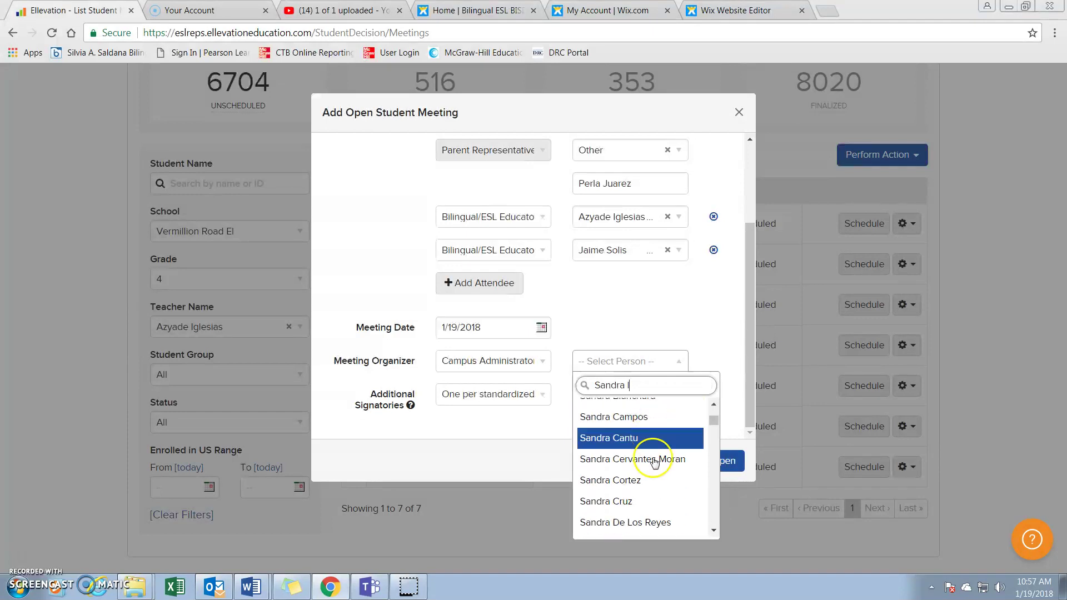
{"action": "scroll", "coordinate": [647, 484], "scroll_direction": "down", "scroll_amount": 1}
{"action": "left_click", "coordinate": [637, 488]}
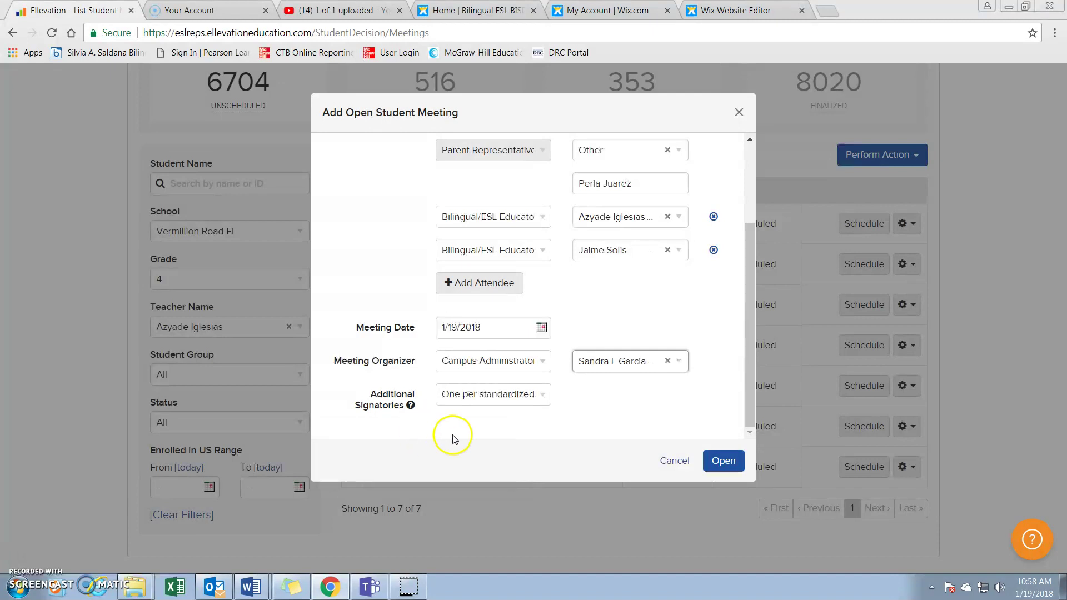
Set Additional Signatories to 1 and open the meeting for the four students
{"action": "left_click", "coordinate": [543, 395]}
{"action": "left_click", "coordinate": [515, 436]}
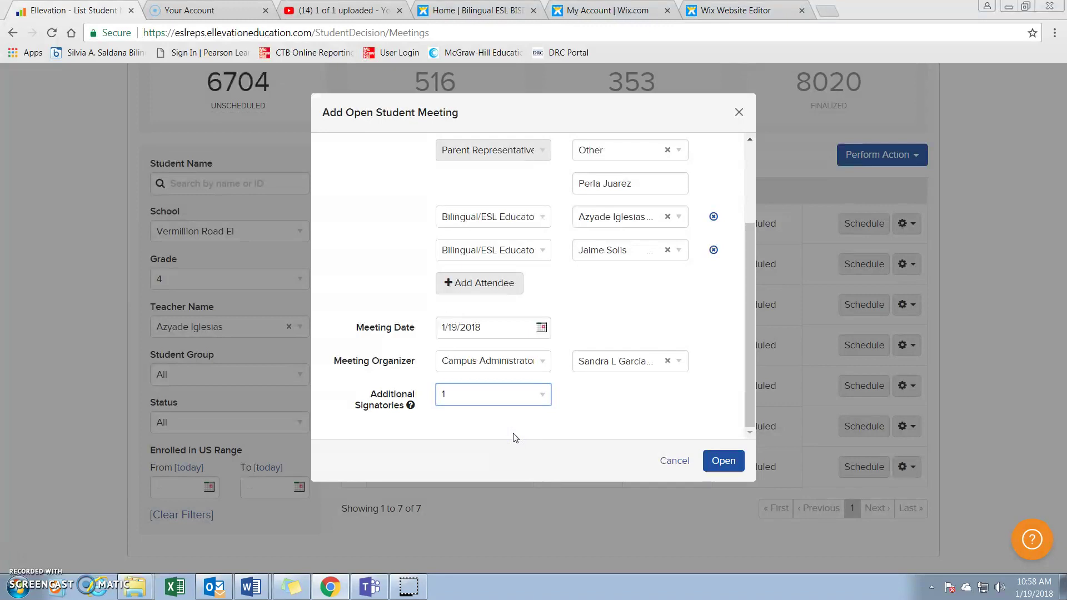
{"action": "left_click", "coordinate": [542, 395]}
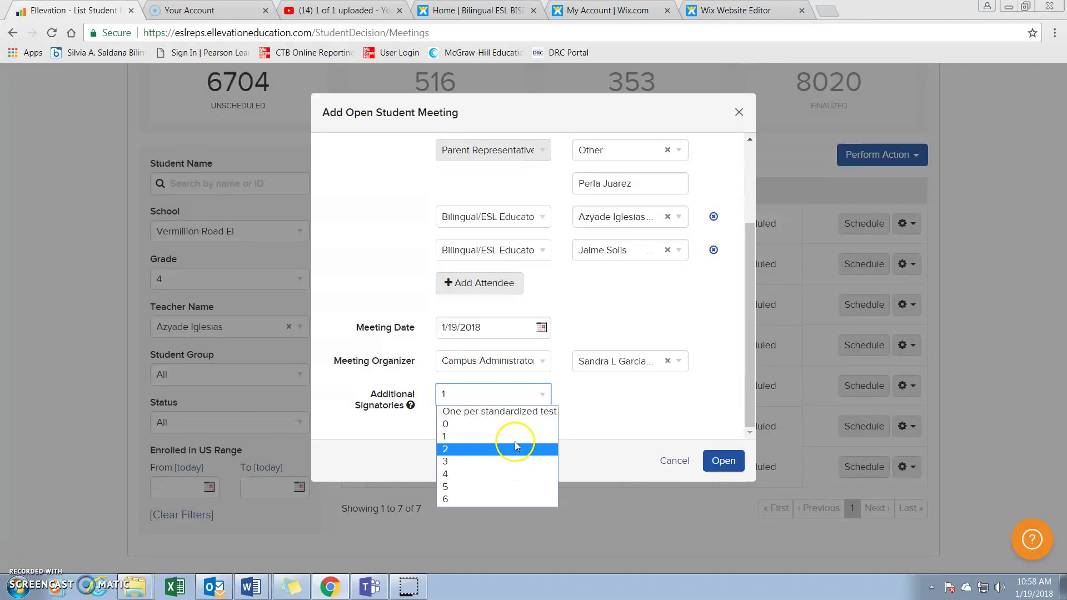
{"action": "left_click", "coordinate": [514, 439]}
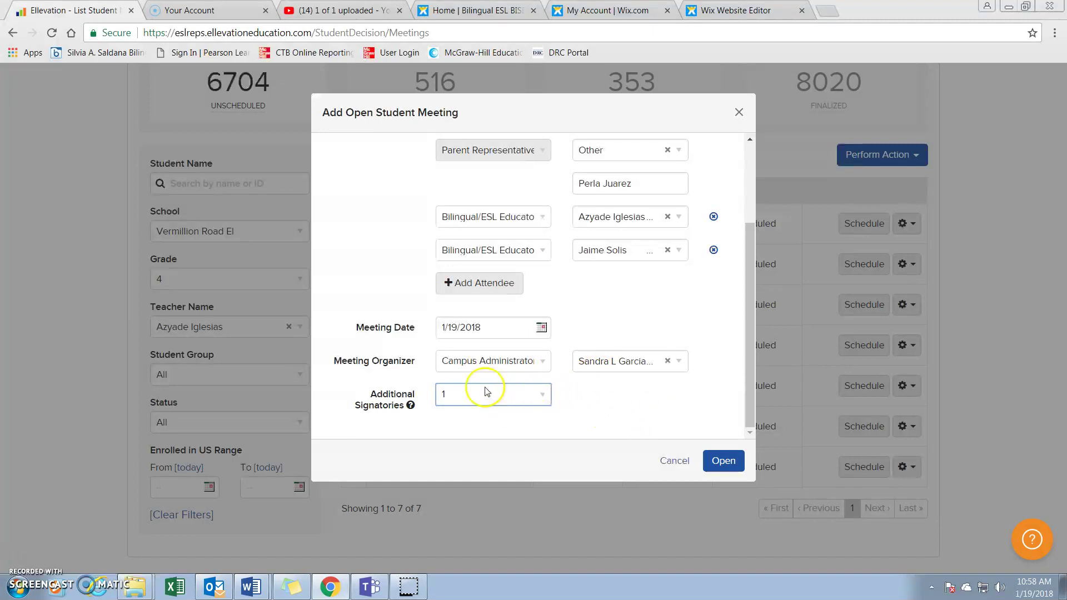
{"action": "left_click", "coordinate": [724, 465]}
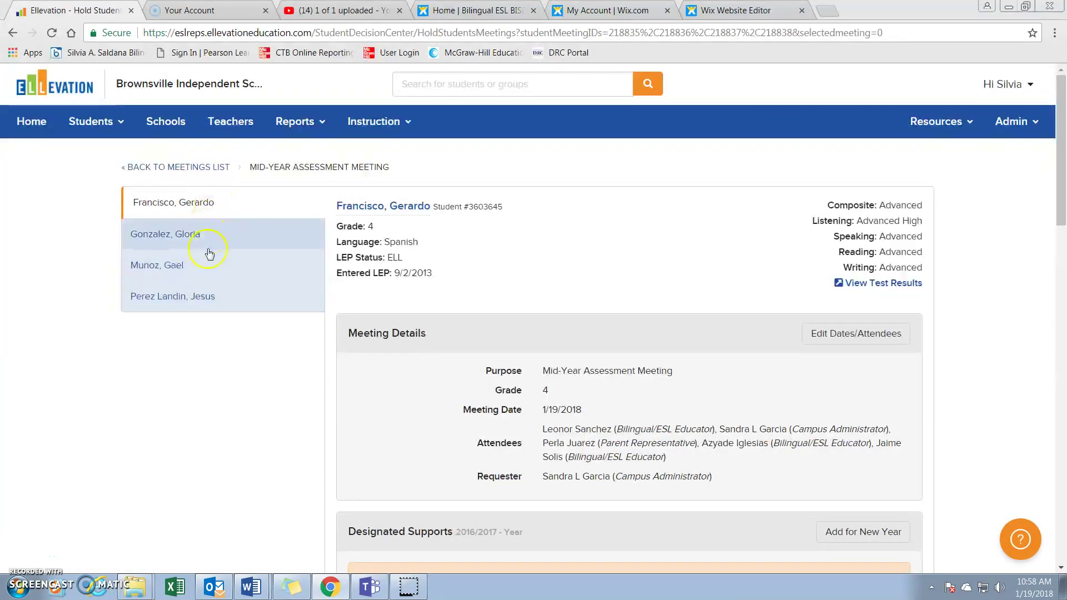
Review the first three students' records, then return to the first student's Designated Supports
{"action": "left_click", "coordinate": [201, 202]}
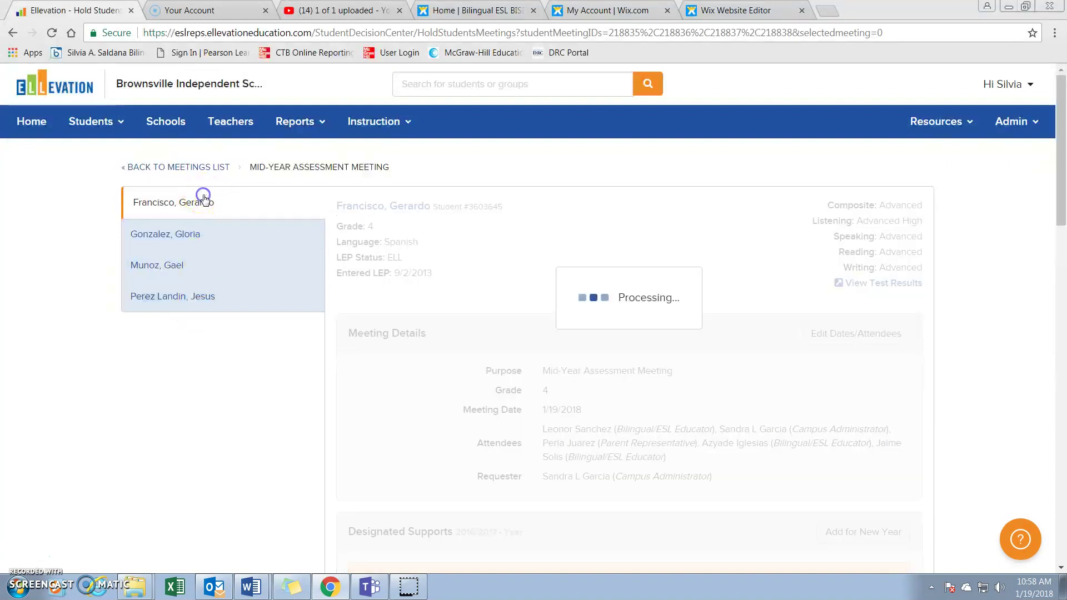
{"action": "left_click", "coordinate": [198, 234]}
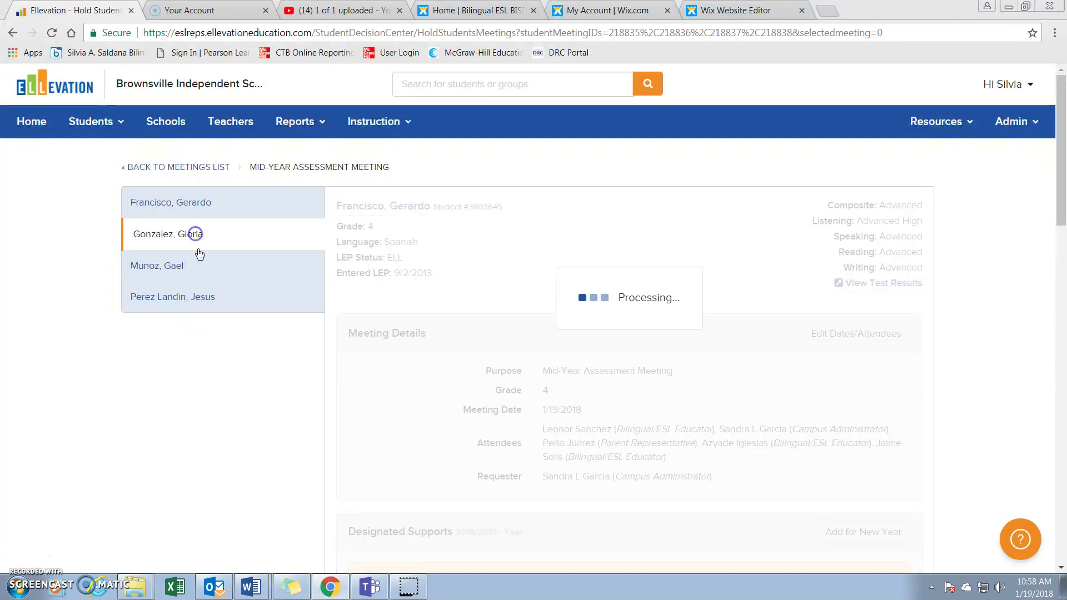
{"action": "left_click", "coordinate": [199, 264]}
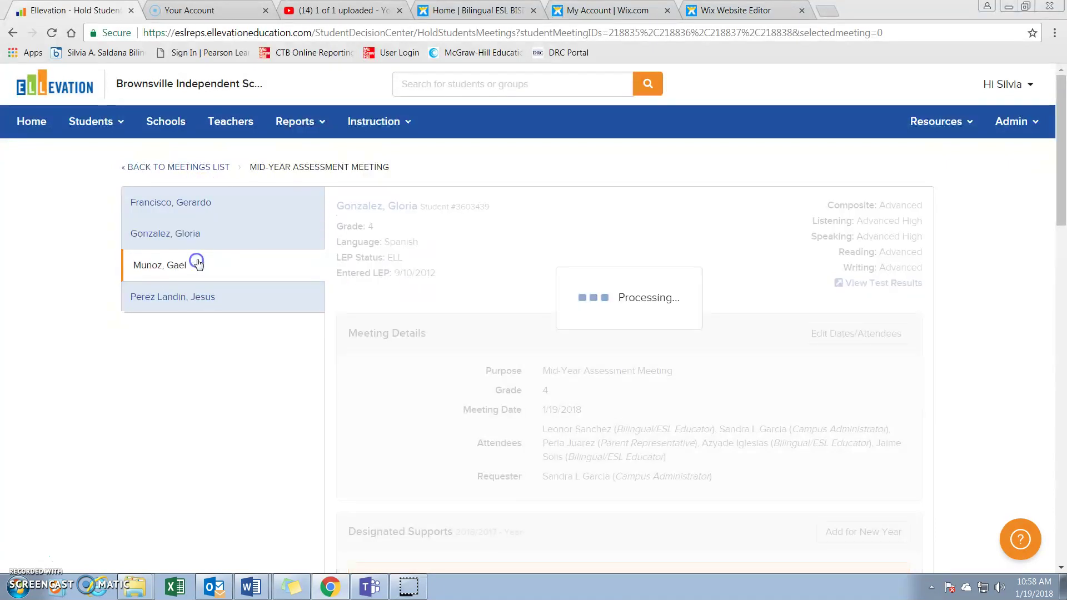
{"action": "left_click", "coordinate": [202, 195]}
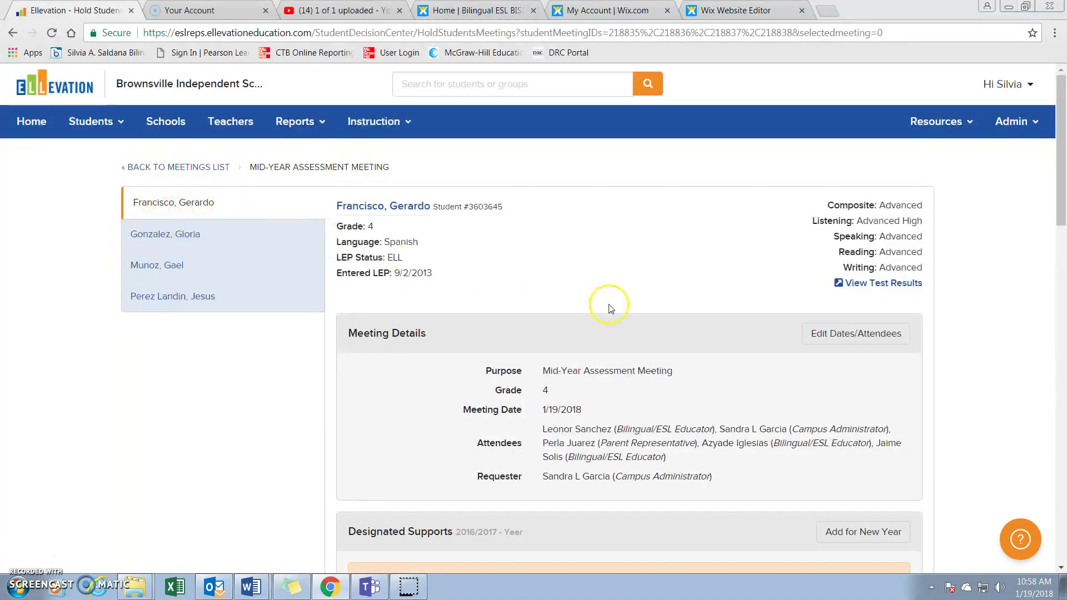
{"action": "scroll", "coordinate": [611, 294], "scroll_direction": "down", "scroll_amount": 5}
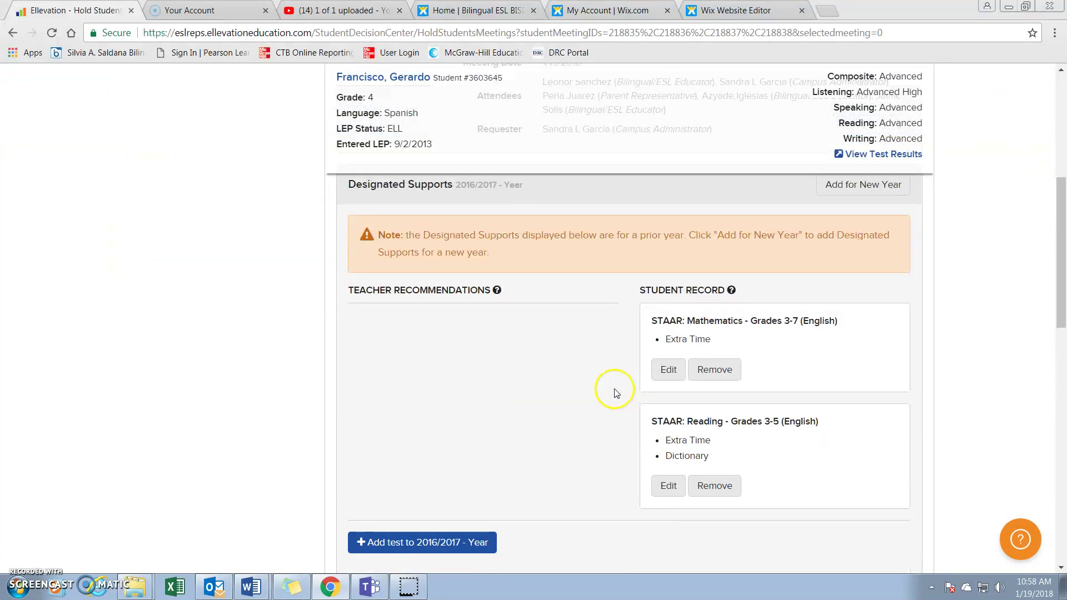
{"action": "scroll", "coordinate": [583, 423], "scroll_direction": "up", "scroll_amount": 3}
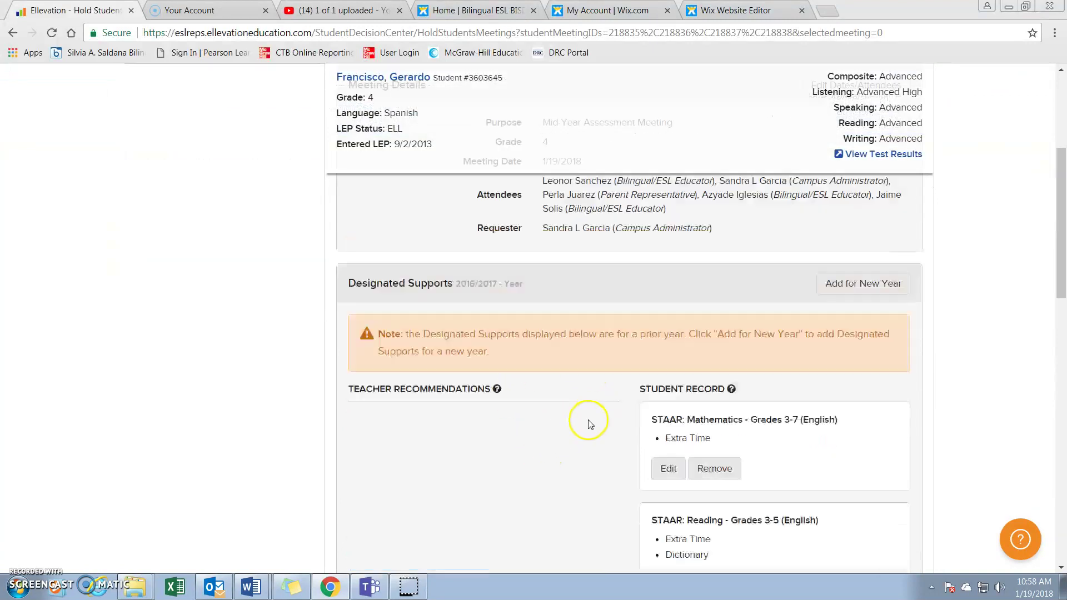
Add a designated supports set for School Year 2017/2018 with Semester set to Year
{"action": "left_click", "coordinate": [840, 324]}
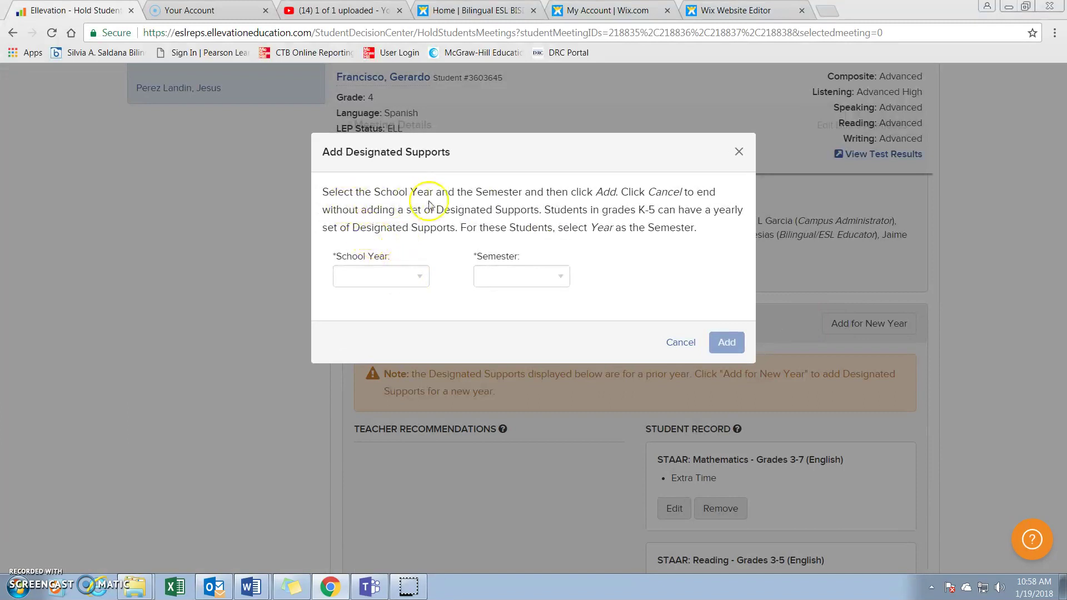
{"action": "left_click", "coordinate": [419, 278]}
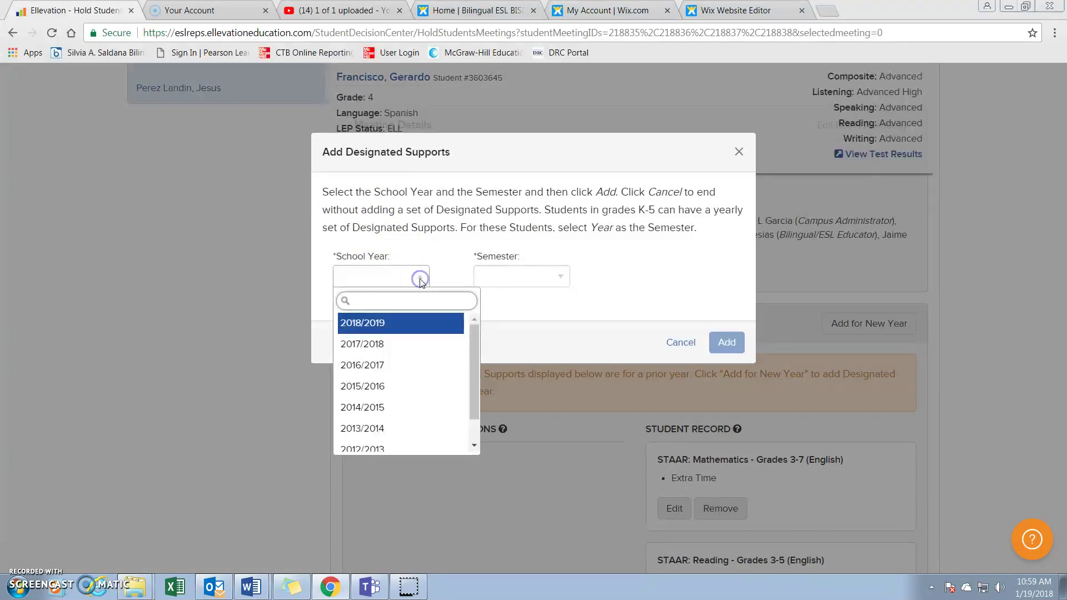
{"action": "left_click", "coordinate": [410, 342]}
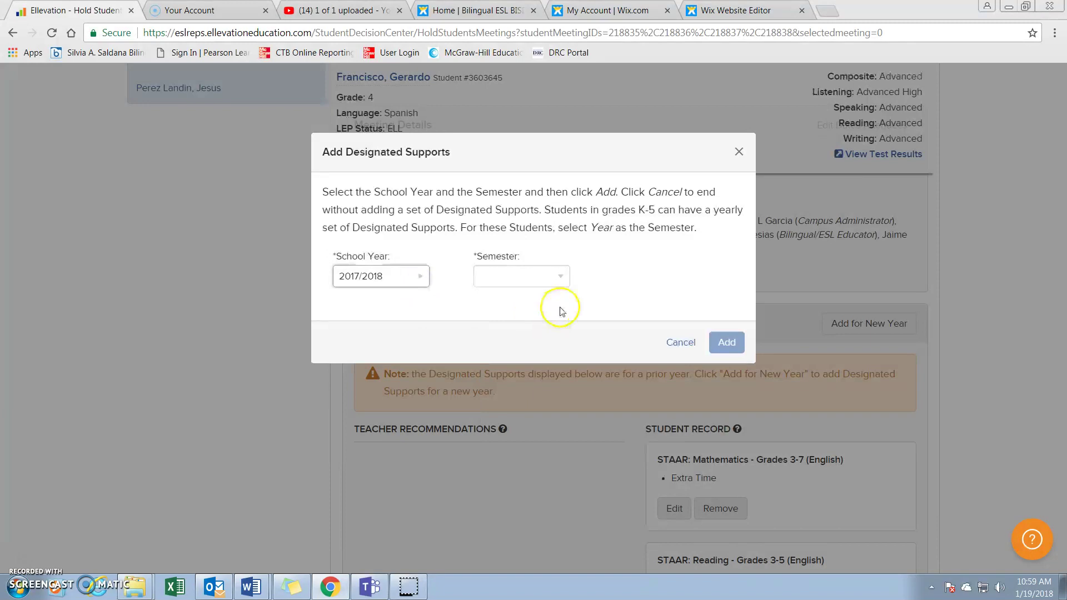
{"action": "left_click", "coordinate": [561, 276]}
{"action": "left_click", "coordinate": [550, 376]}
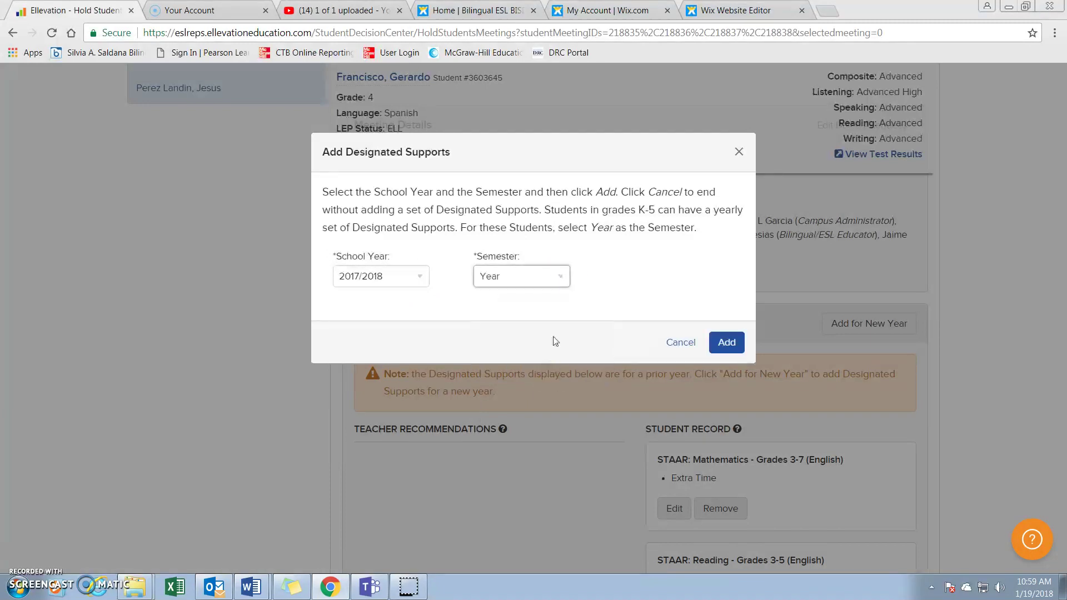
{"action": "left_click", "coordinate": [736, 348]}
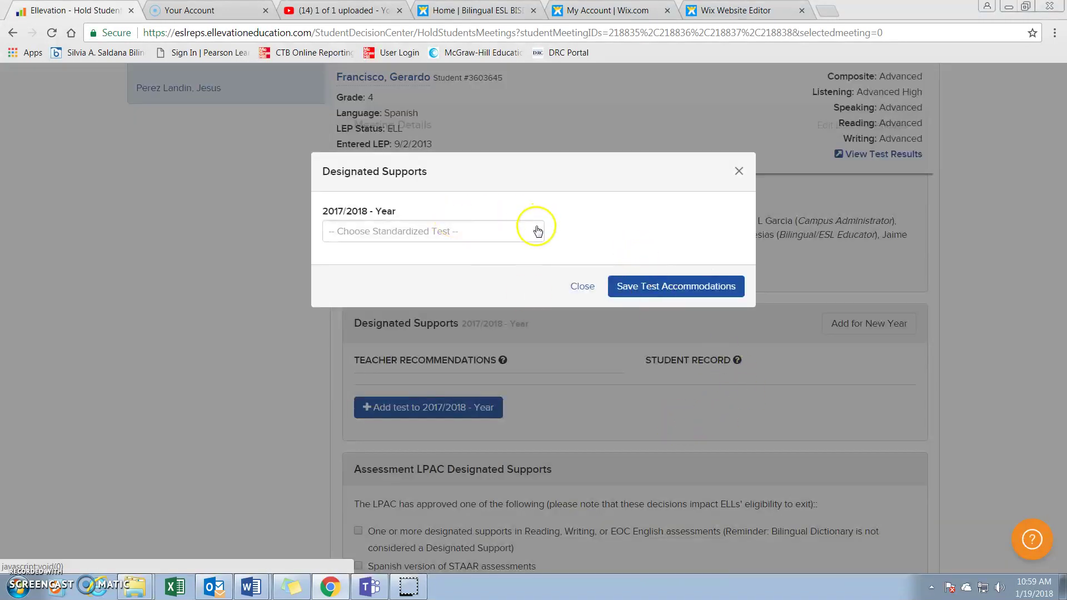
Choose STAAR: Mathematics - Grade 8 (English) and check Extra Time
{"action": "left_click", "coordinate": [535, 230]}
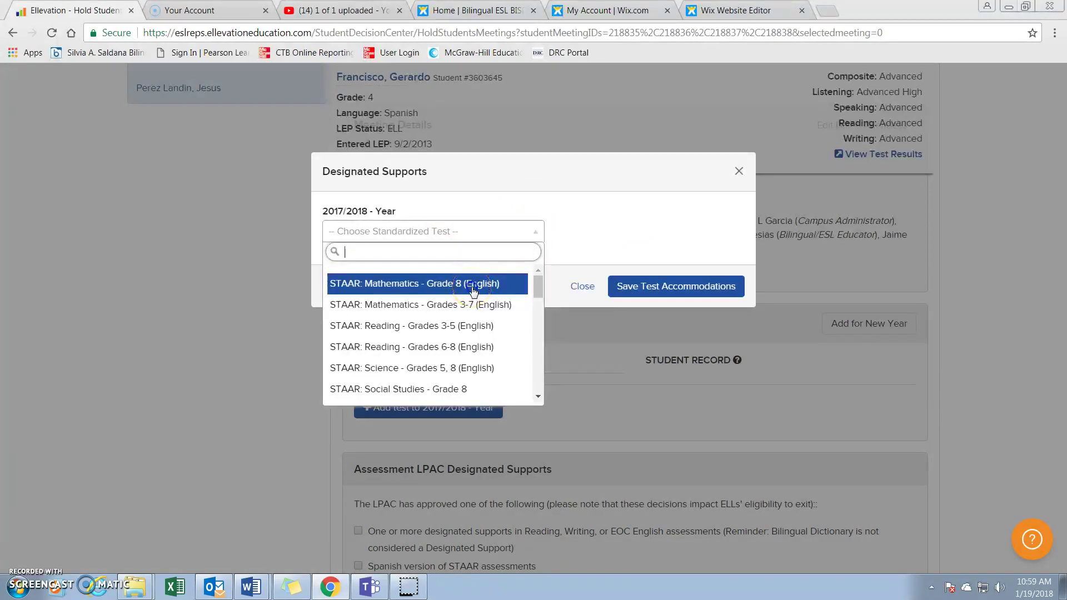
{"action": "left_click", "coordinate": [472, 291]}
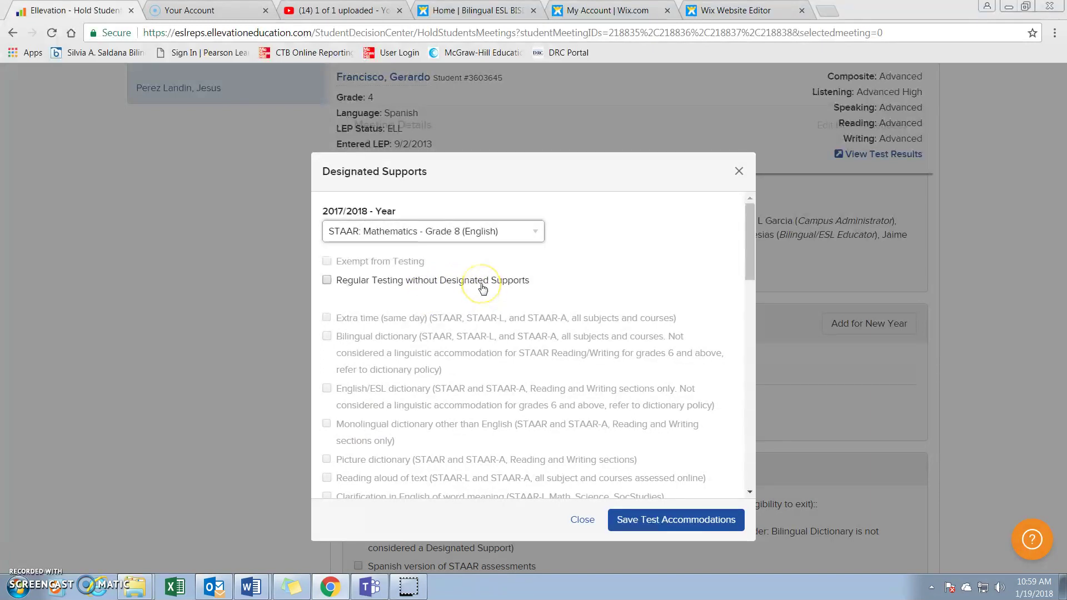
{"action": "scroll", "coordinate": [461, 322], "scroll_direction": "down", "scroll_amount": 5}
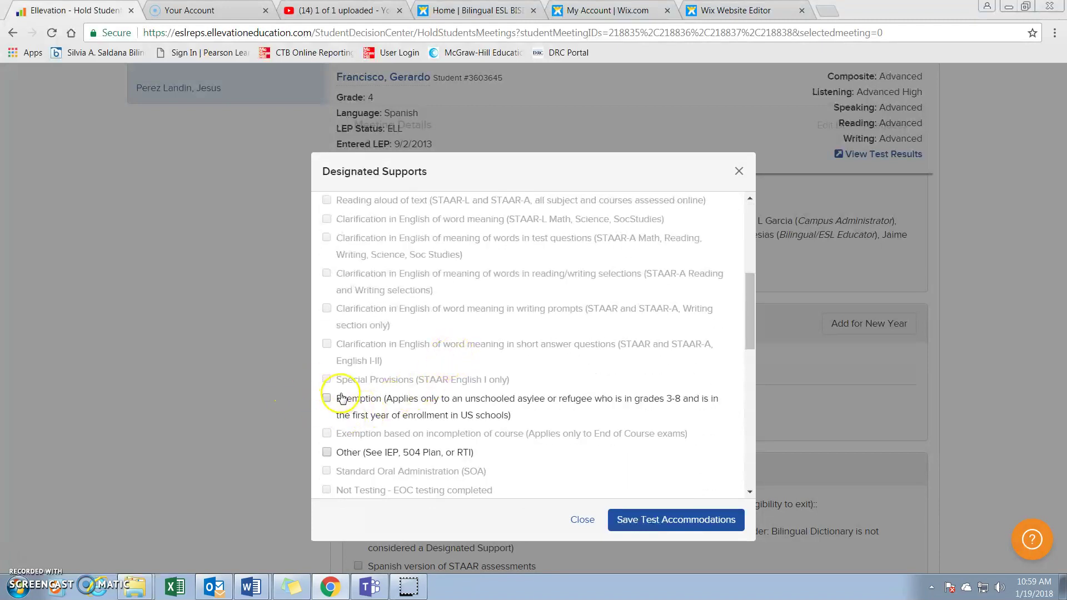
{"action": "scroll", "coordinate": [327, 389], "scroll_direction": "down", "scroll_amount": 3}
{"action": "left_click", "coordinate": [333, 428]}
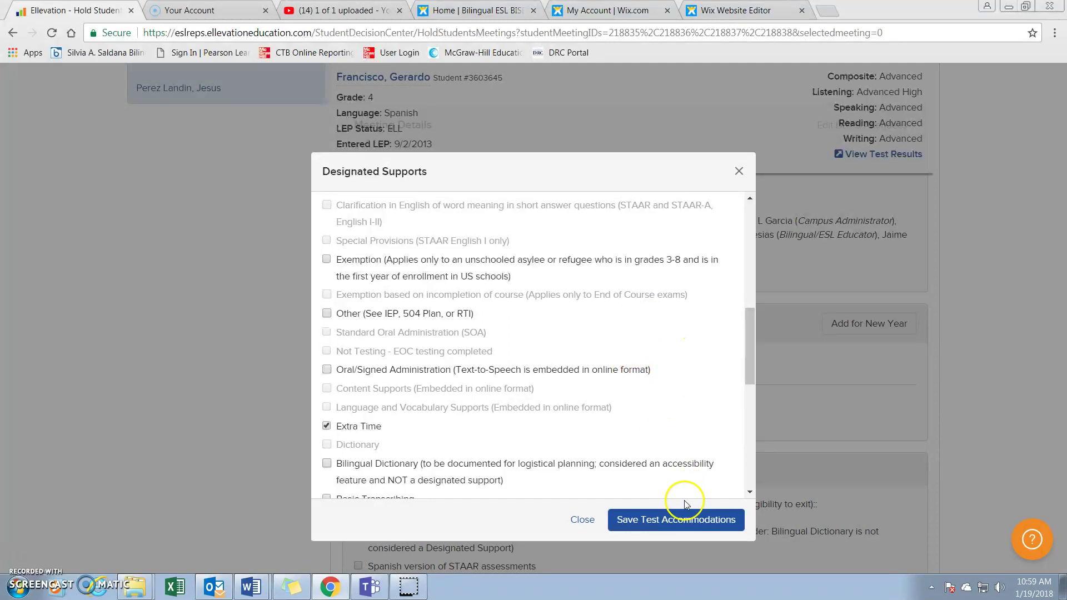
Paste the LPAC justification comment and save the test accommodations
{"action": "scroll", "coordinate": [624, 376], "scroll_direction": "down", "scroll_amount": 4}
{"action": "scroll", "coordinate": [624, 376], "scroll_direction": "down", "scroll_amount": 4}
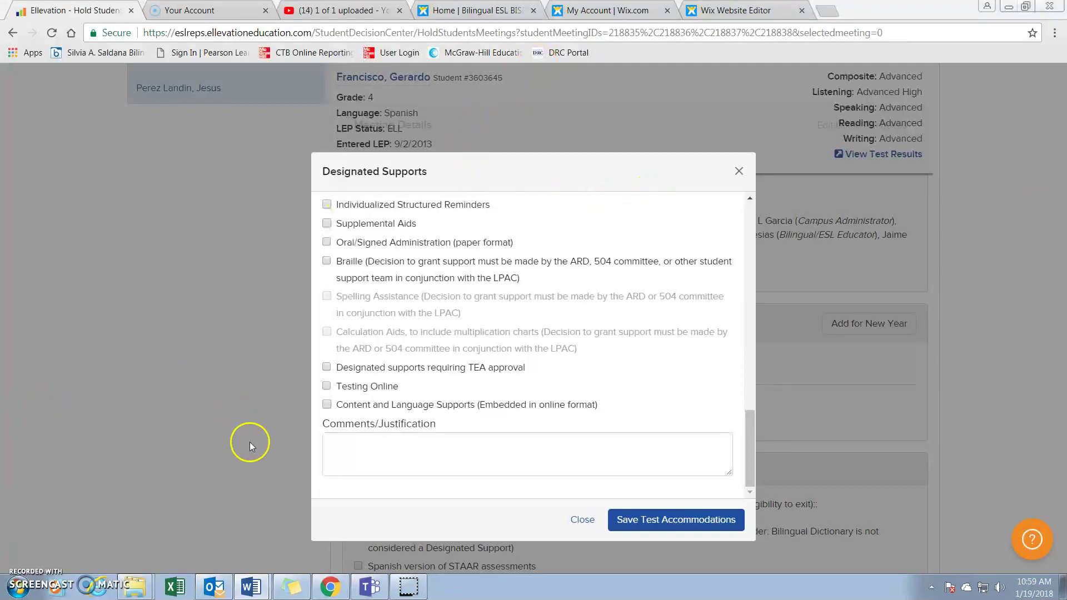
{"action": "left_click", "coordinate": [341, 460]}
{"action": "type", "text": "LPAC has determined STARR to be the most appropriate assessment based on student's bilingual category, years in U.S. schools and language of instructions."}
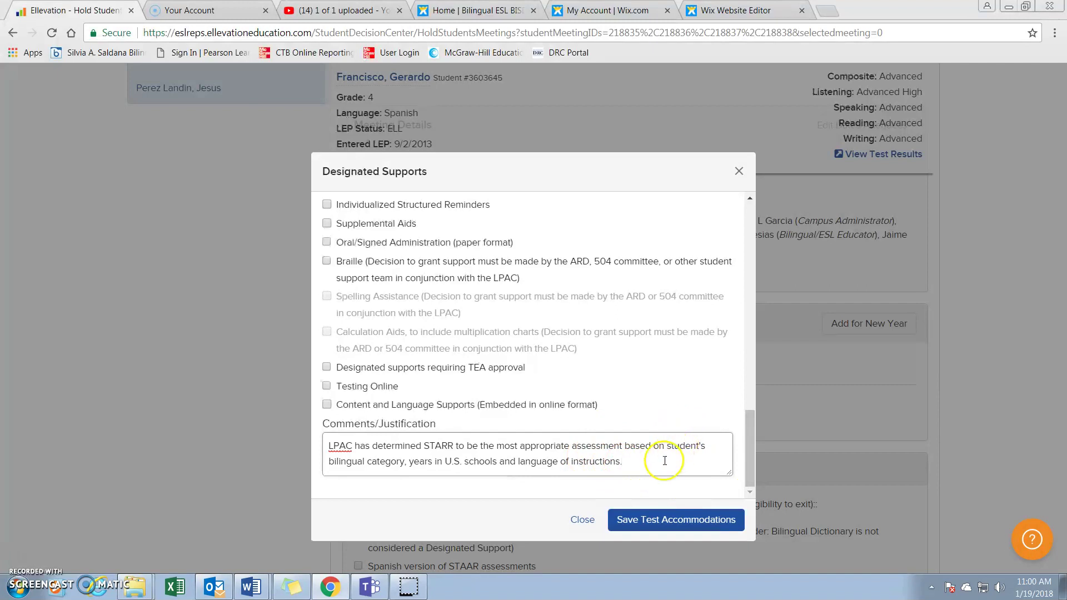
{"action": "left_click", "coordinate": [626, 526]}
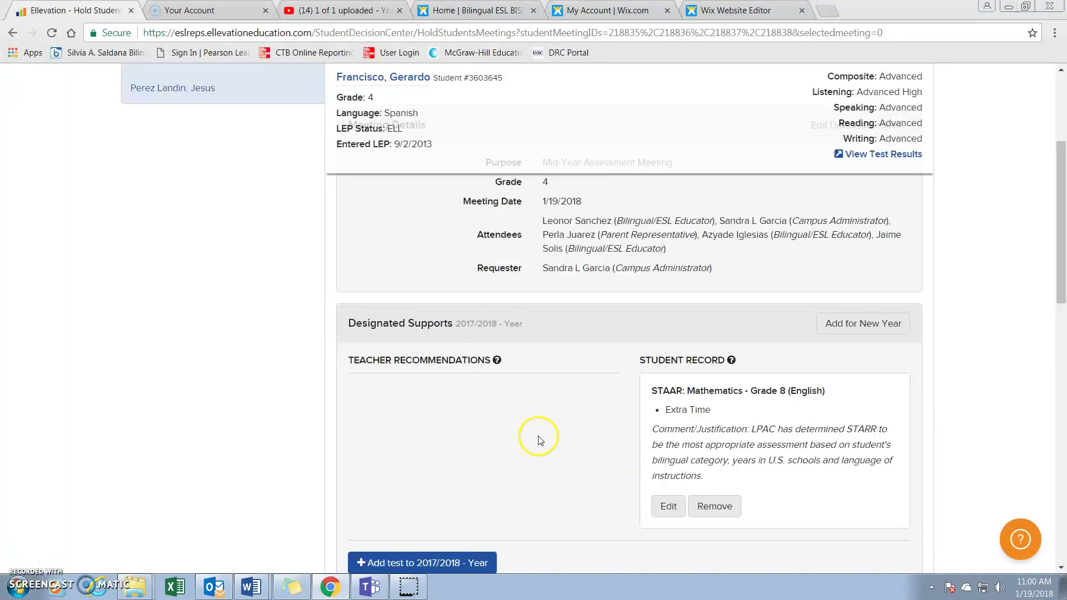
{"action": "scroll", "coordinate": [538, 433], "scroll_direction": "down", "scroll_amount": 2}
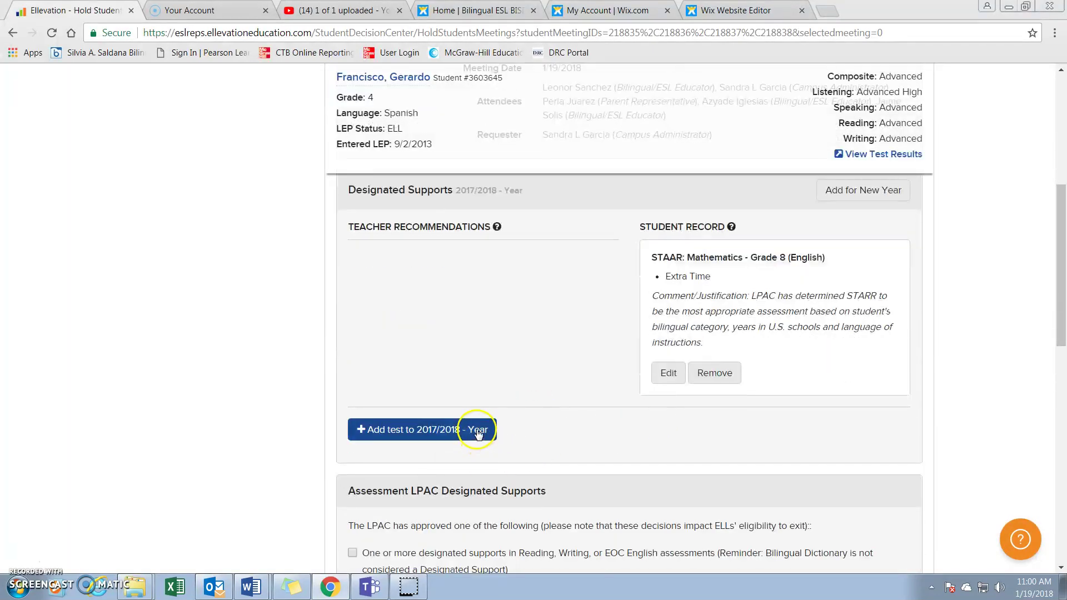
Add STAAR: Reading - Grades 3-5 (English) to 2017/2018 - Year as Regular Testing without Designated Supports
{"action": "left_click", "coordinate": [477, 438]}
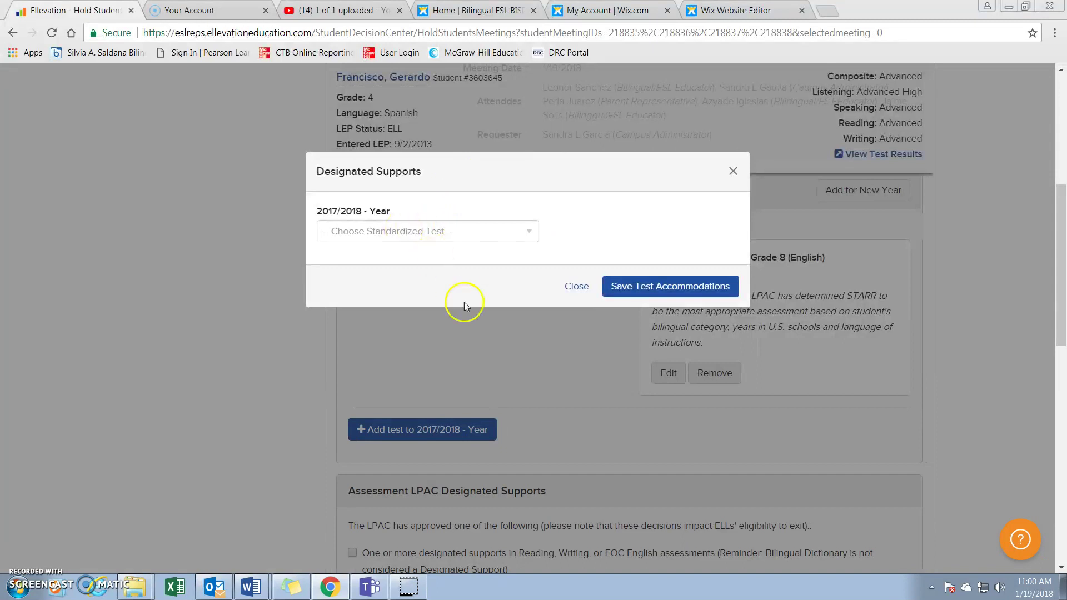
{"action": "left_click", "coordinate": [470, 231]}
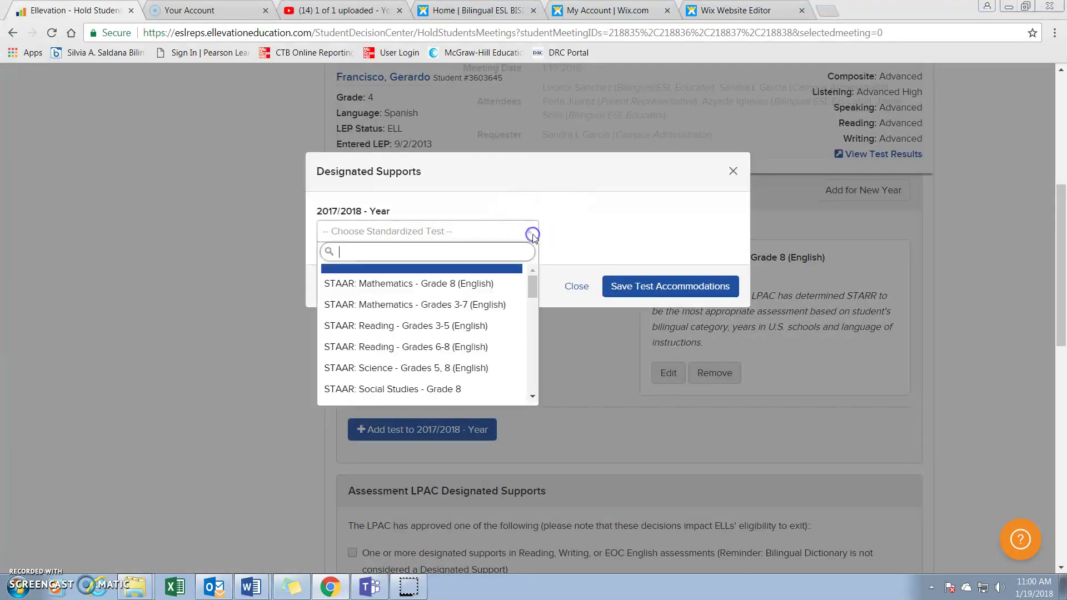
{"action": "left_click", "coordinate": [474, 331]}
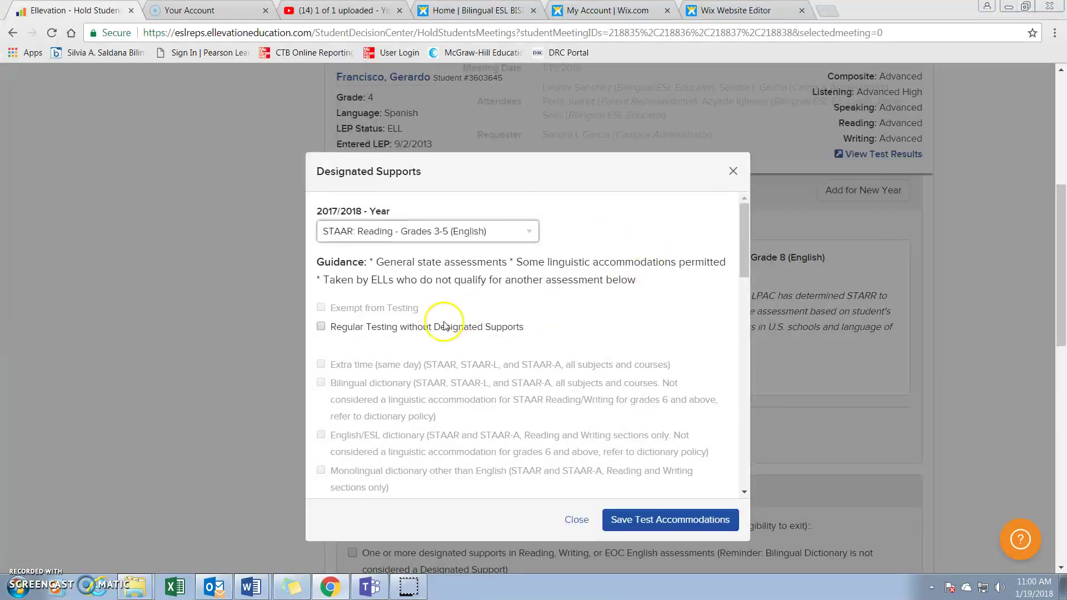
{"action": "scroll", "coordinate": [441, 317], "scroll_direction": "down", "scroll_amount": 3}
{"action": "scroll", "coordinate": [450, 321], "scroll_direction": "down", "scroll_amount": 3}
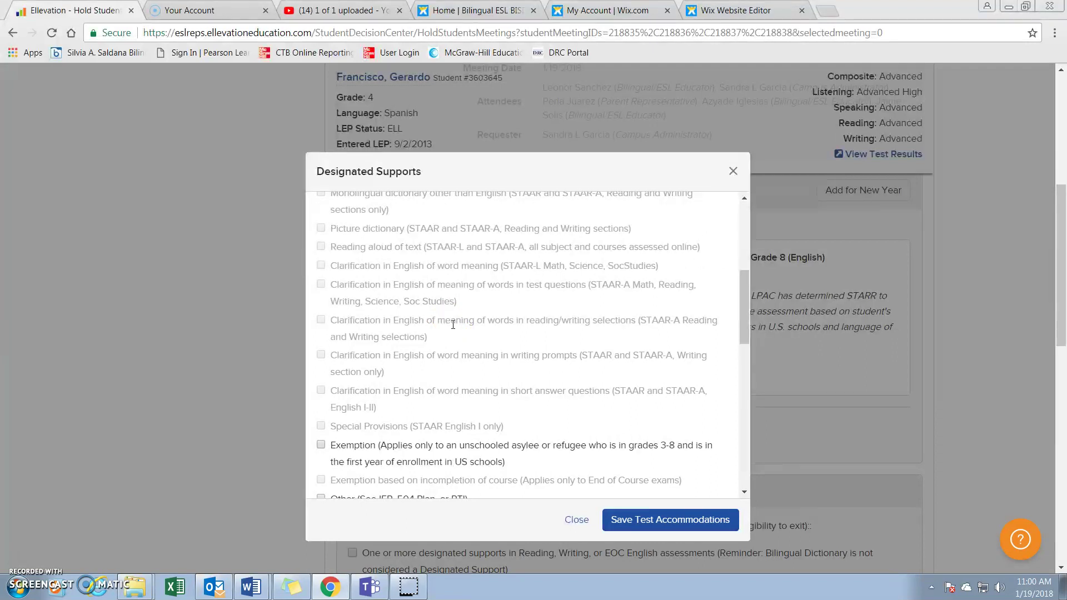
{"action": "scroll", "coordinate": [439, 305], "scroll_direction": "up", "scroll_amount": 5}
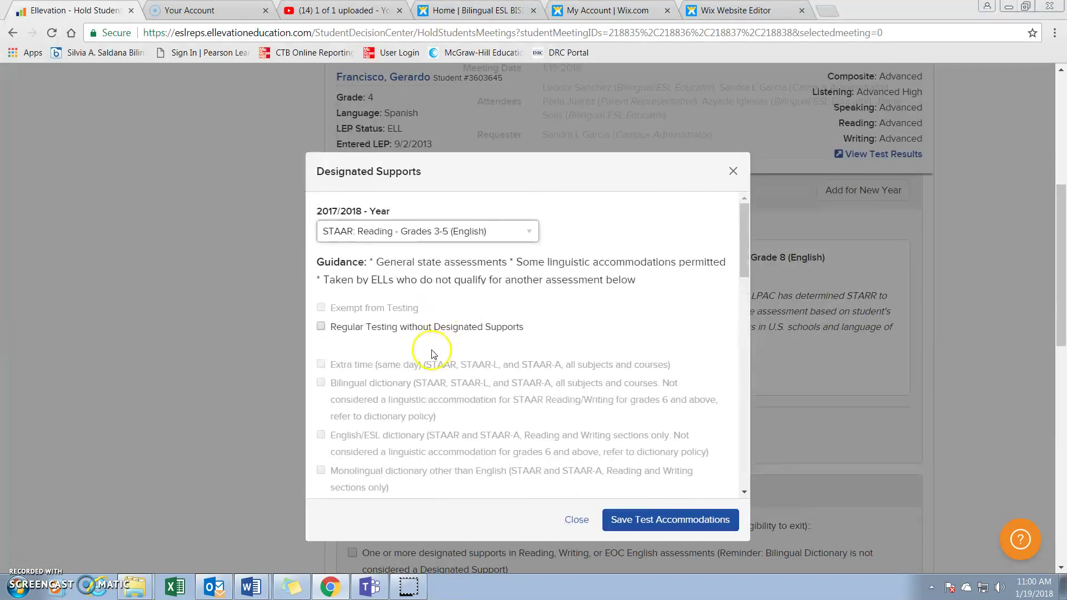
{"action": "left_click", "coordinate": [324, 329]}
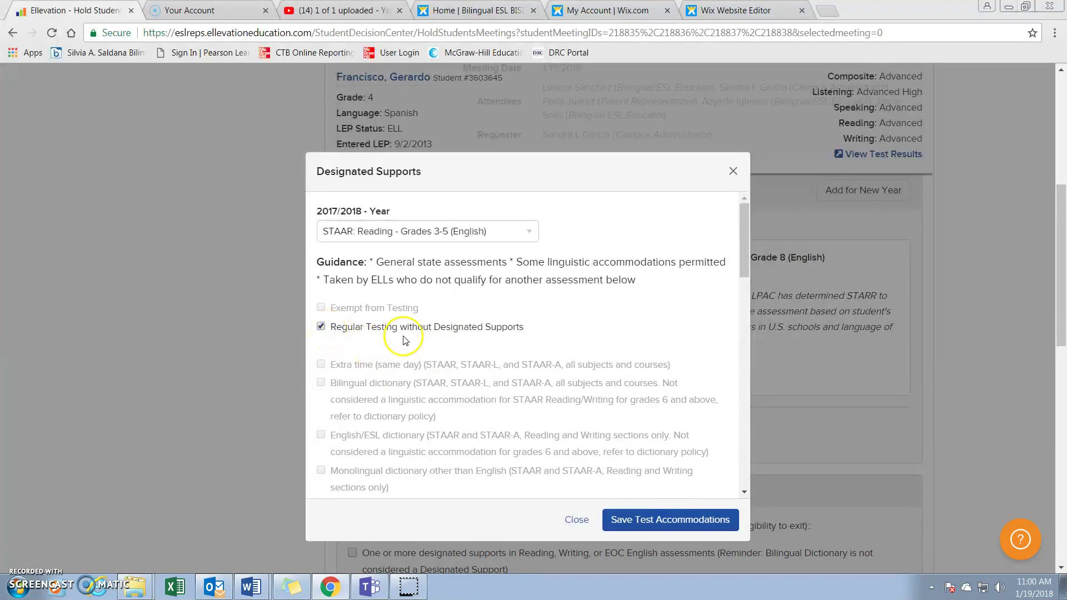
{"action": "scroll", "coordinate": [603, 384], "scroll_direction": "down", "scroll_amount": 10}
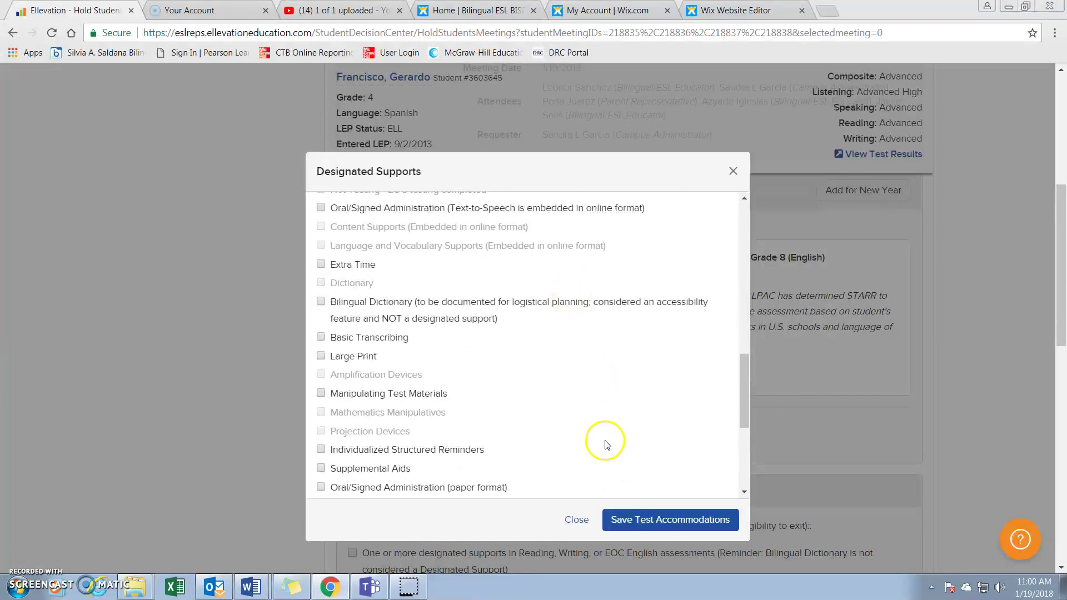
{"action": "scroll", "coordinate": [608, 439], "scroll_direction": "down", "scroll_amount": 5}
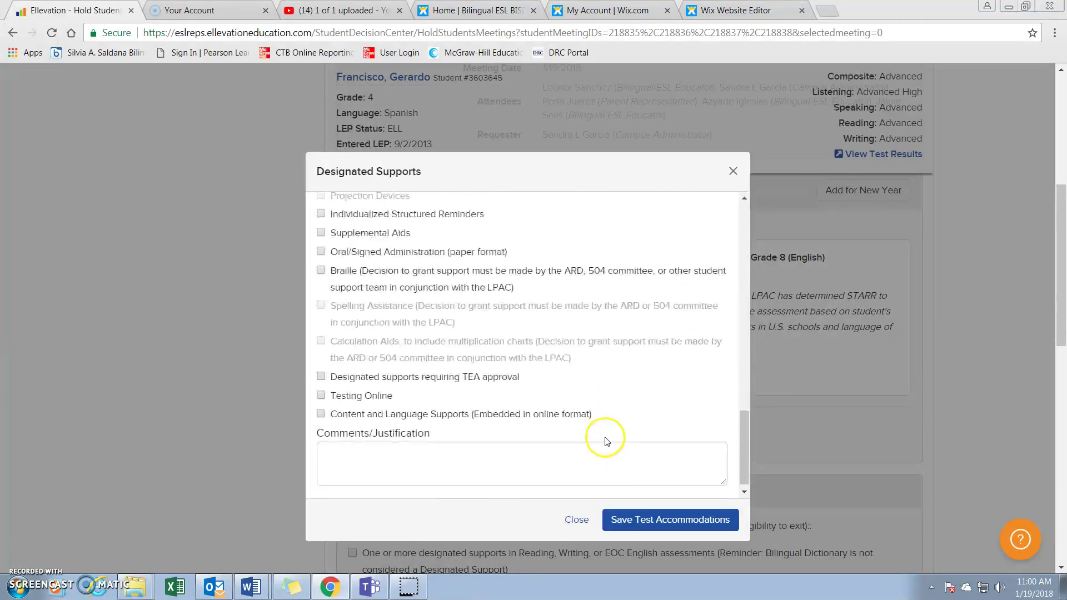
{"action": "left_click", "coordinate": [625, 522]}
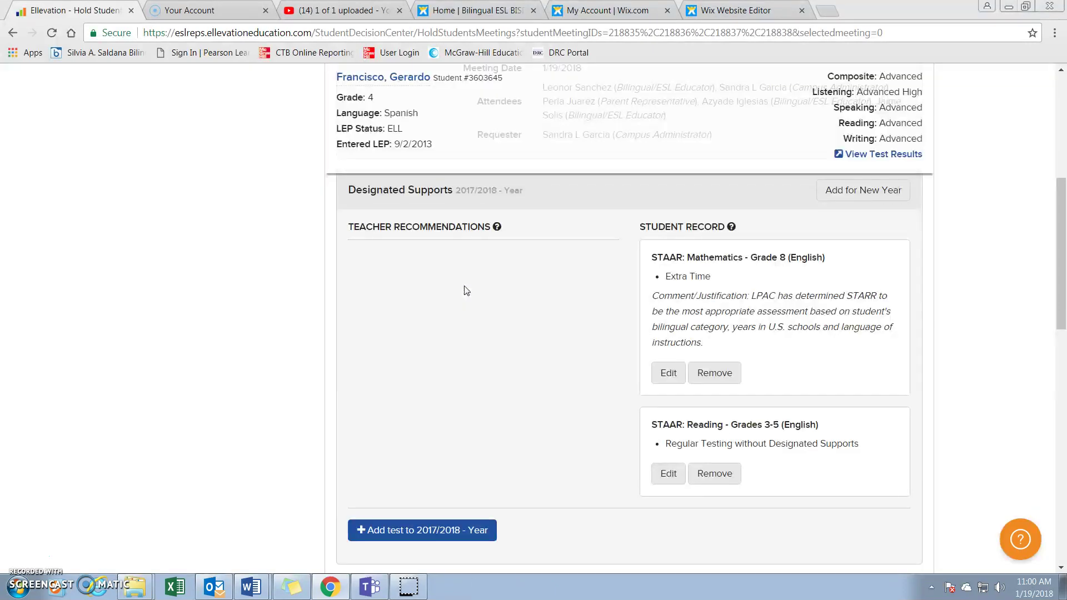
Add STAAR: Writing - Grade 4 (English) with Extra Time and the pasted LPAC justification, then save
{"action": "left_click", "coordinate": [462, 535]}
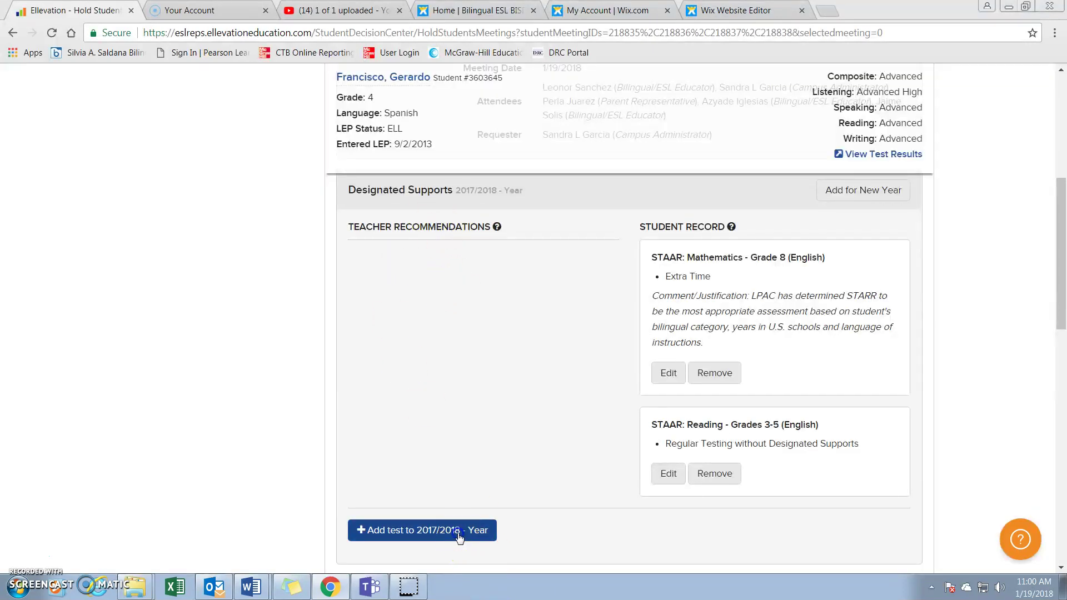
{"action": "left_click", "coordinate": [527, 234]}
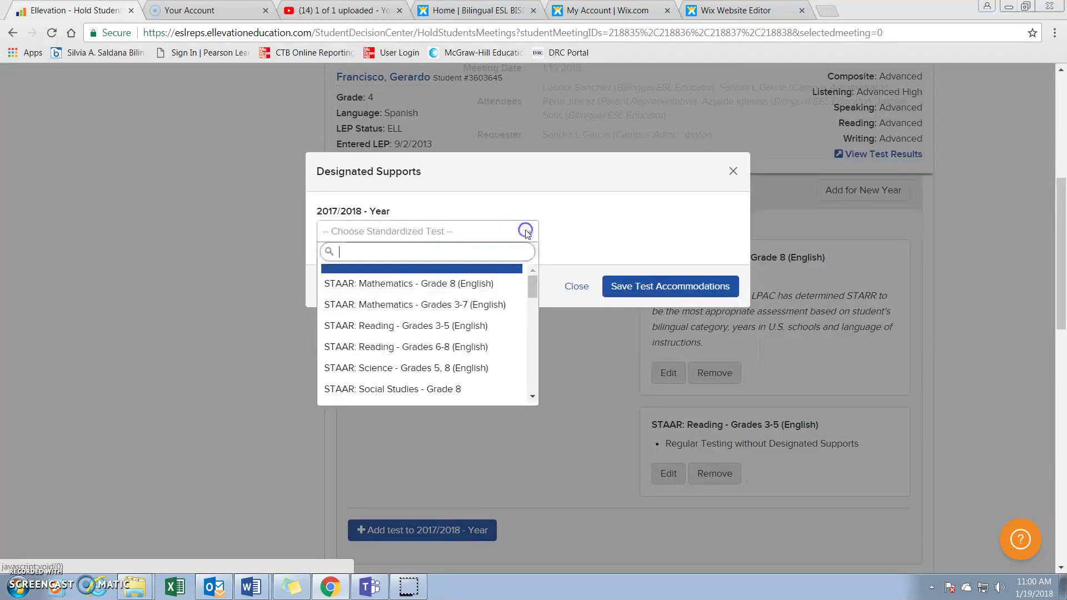
{"action": "scroll", "coordinate": [496, 336], "scroll_direction": "down", "scroll_amount": 3}
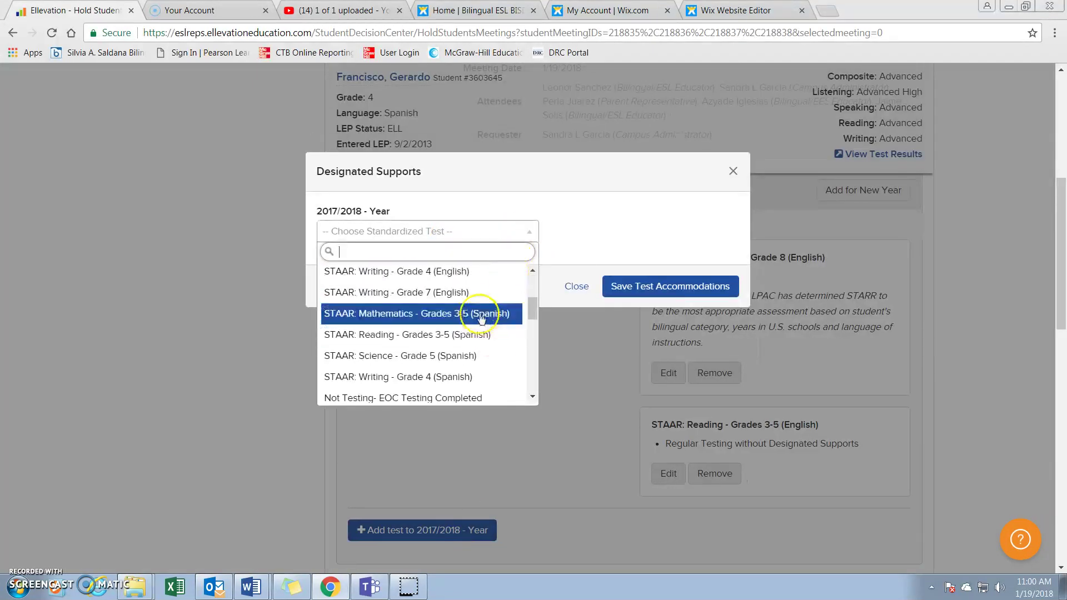
{"action": "left_click", "coordinate": [467, 273]}
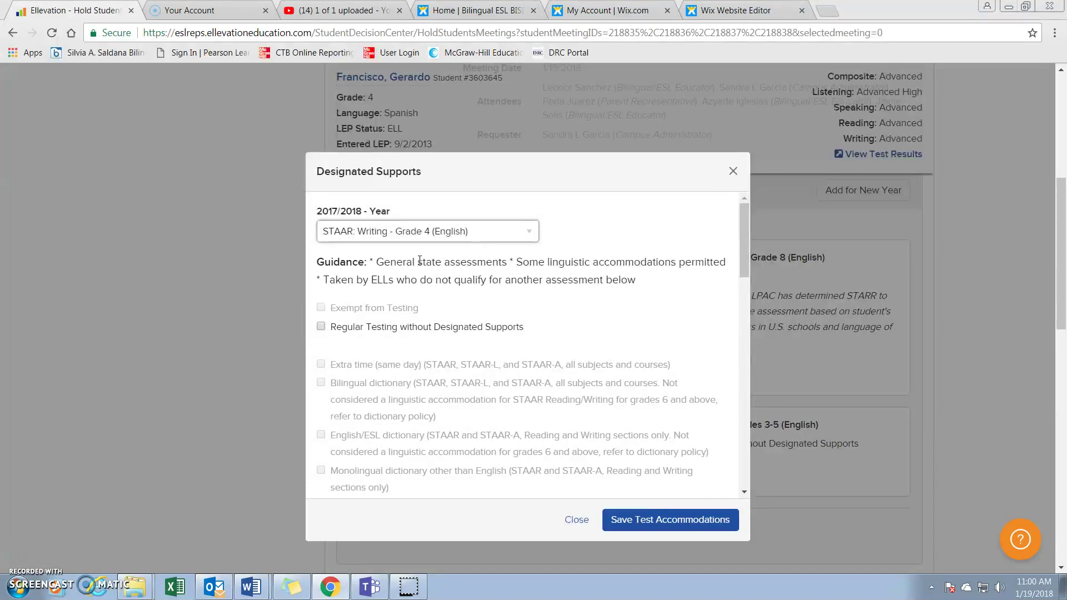
{"action": "scroll", "coordinate": [375, 325], "scroll_direction": "down", "scroll_amount": 10}
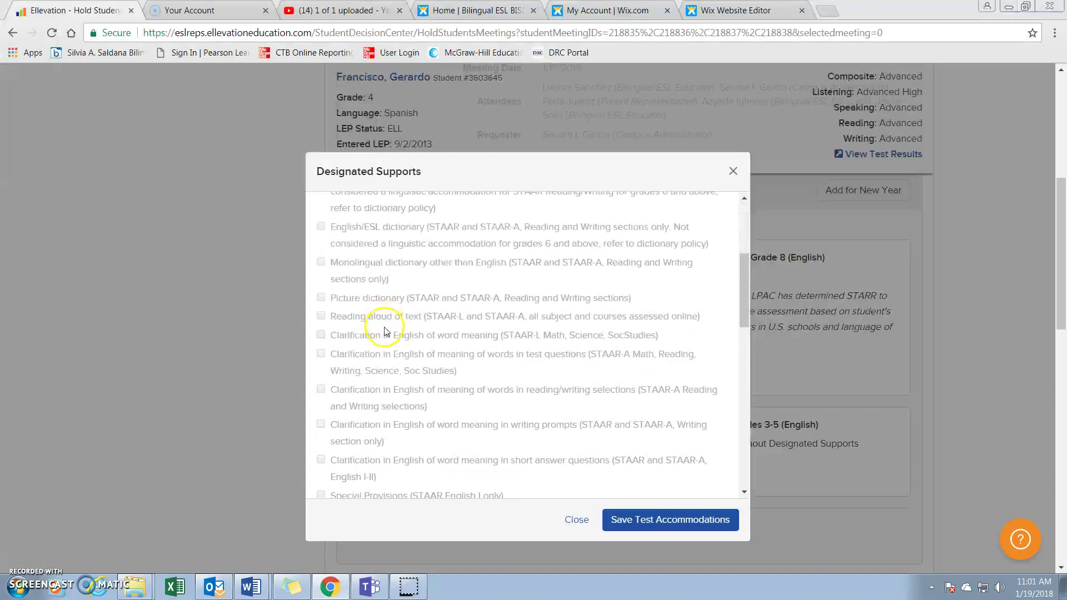
{"action": "left_click", "coordinate": [321, 474]}
{"action": "scroll", "coordinate": [444, 413], "scroll_direction": "down", "scroll_amount": 10}
{"action": "left_click", "coordinate": [453, 454]}
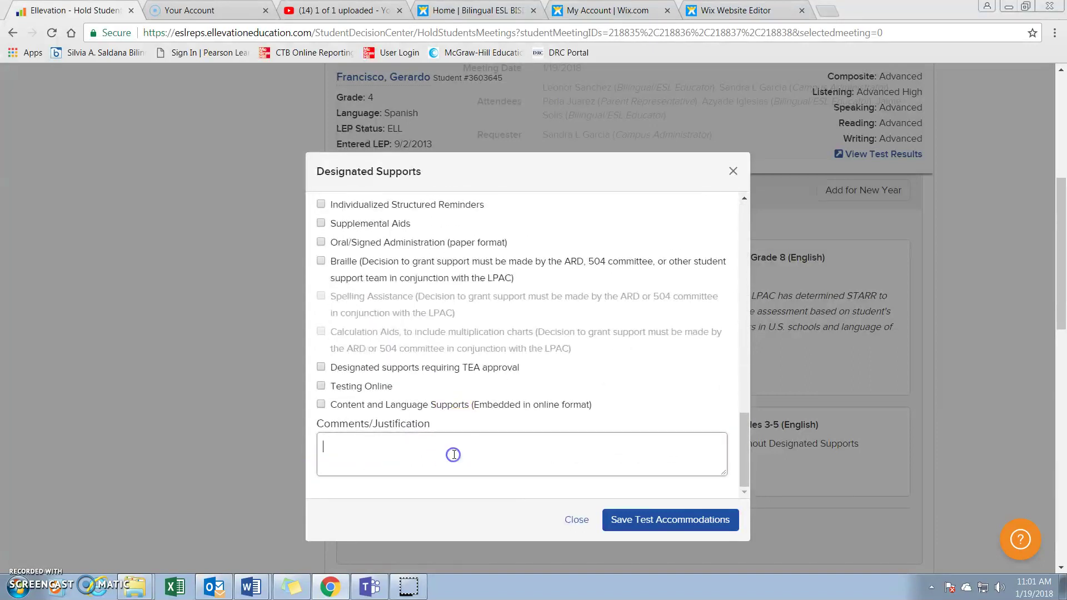
{"action": "type", "text": "LPAC has determined STARR to be the most appropriate assessment based on student's bilingual category, years in U.S. schools and language of instructions."}
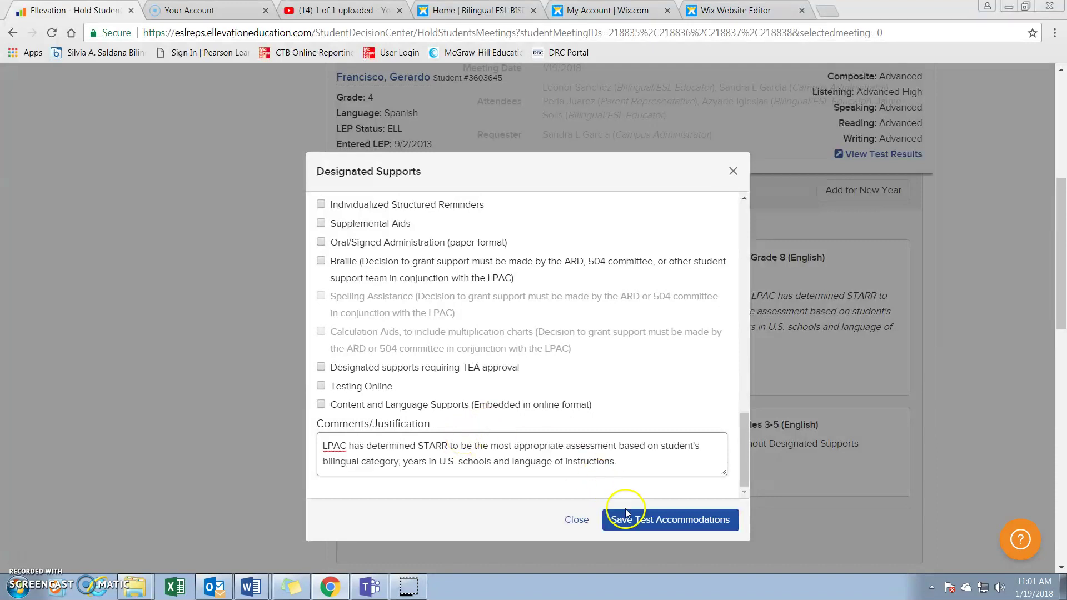
{"action": "left_click", "coordinate": [630, 522]}
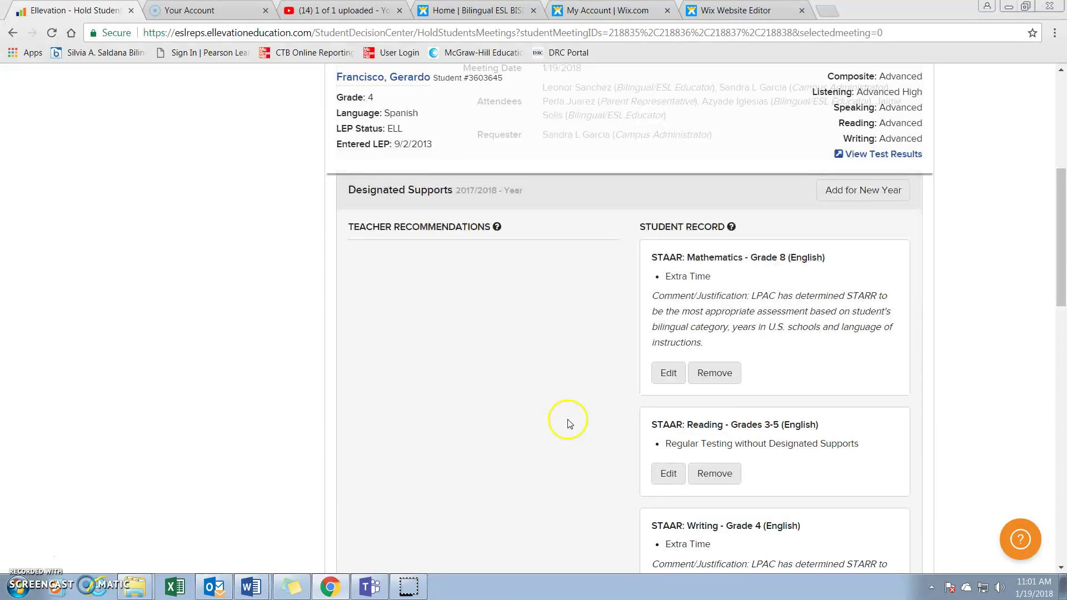
Review the LPAC section and answer No to the refugee exemption question
{"action": "scroll", "coordinate": [545, 316], "scroll_direction": "down", "scroll_amount": 3}
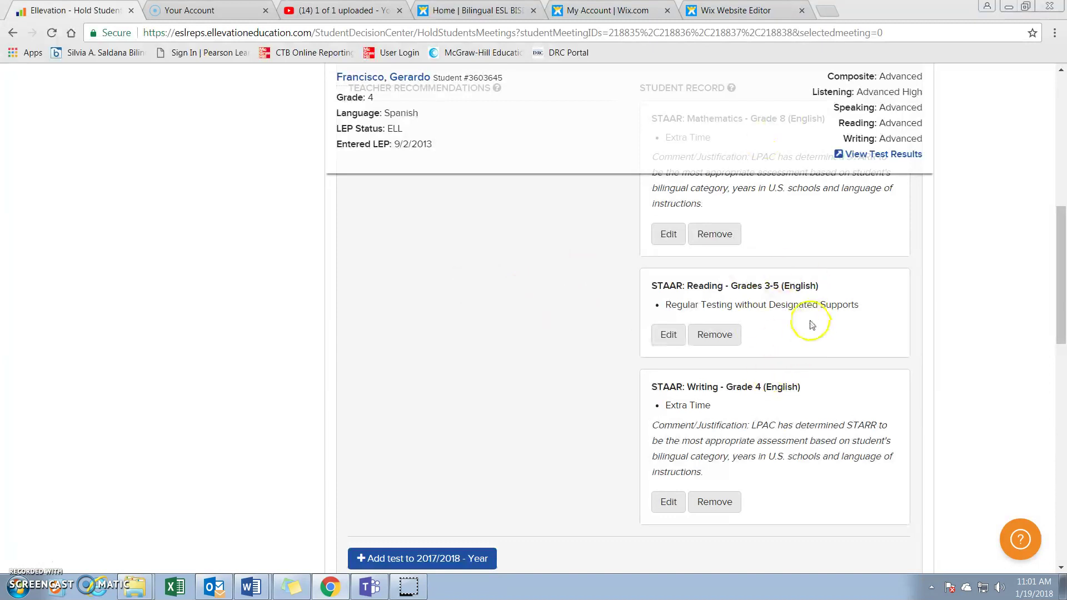
{"action": "scroll", "coordinate": [809, 233], "scroll_direction": "up", "scroll_amount": 3}
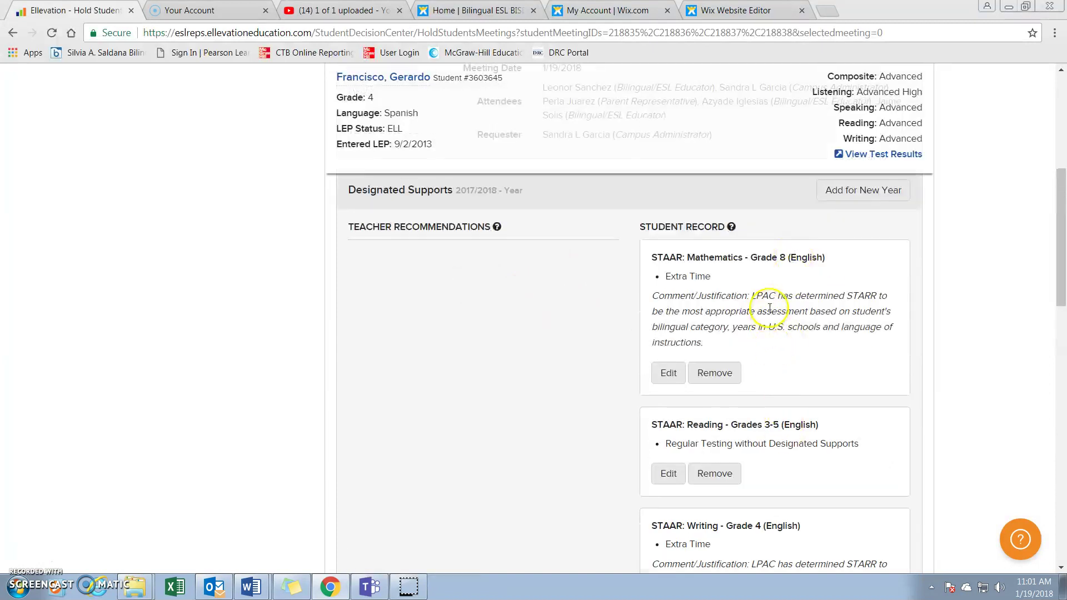
{"action": "scroll", "coordinate": [803, 436], "scroll_direction": "down", "scroll_amount": 3}
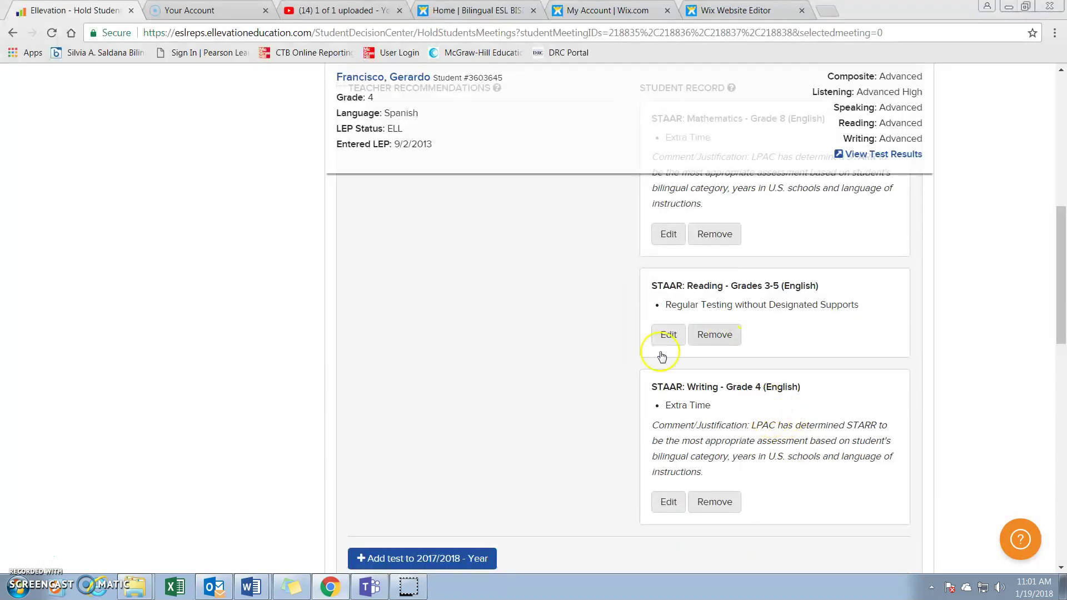
{"action": "scroll", "coordinate": [542, 397], "scroll_direction": "down", "scroll_amount": 4}
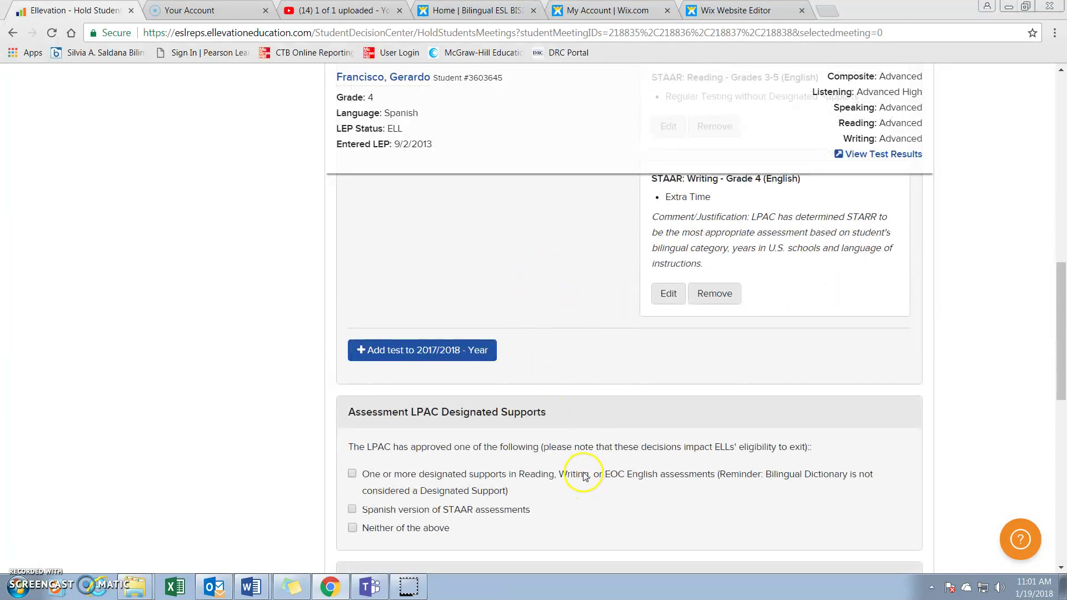
{"action": "scroll", "coordinate": [583, 477], "scroll_direction": "down", "scroll_amount": 3}
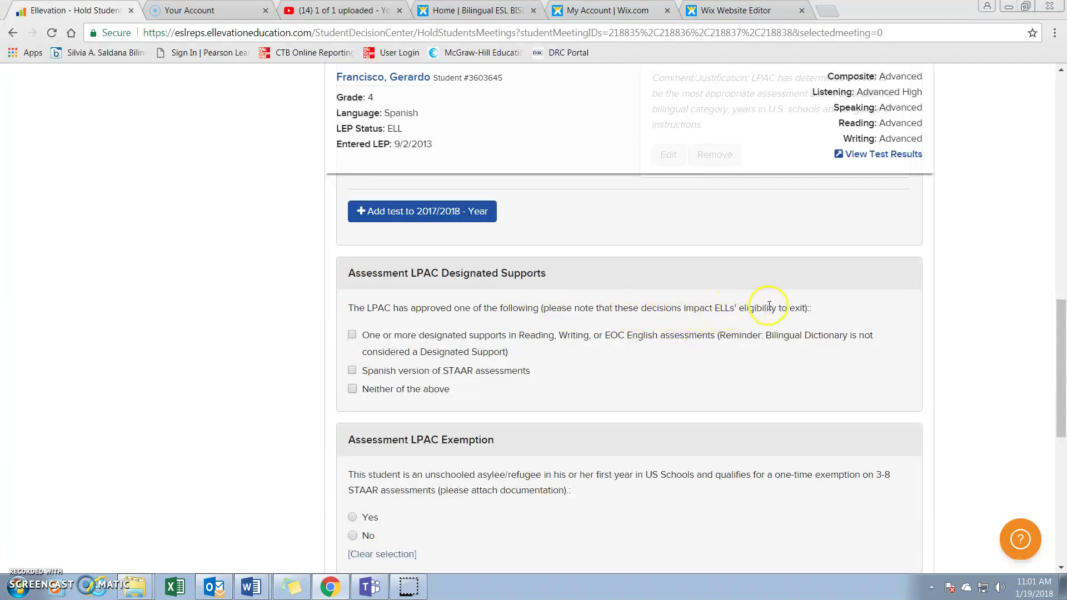
{"action": "scroll", "coordinate": [725, 339], "scroll_direction": "up", "scroll_amount": 4}
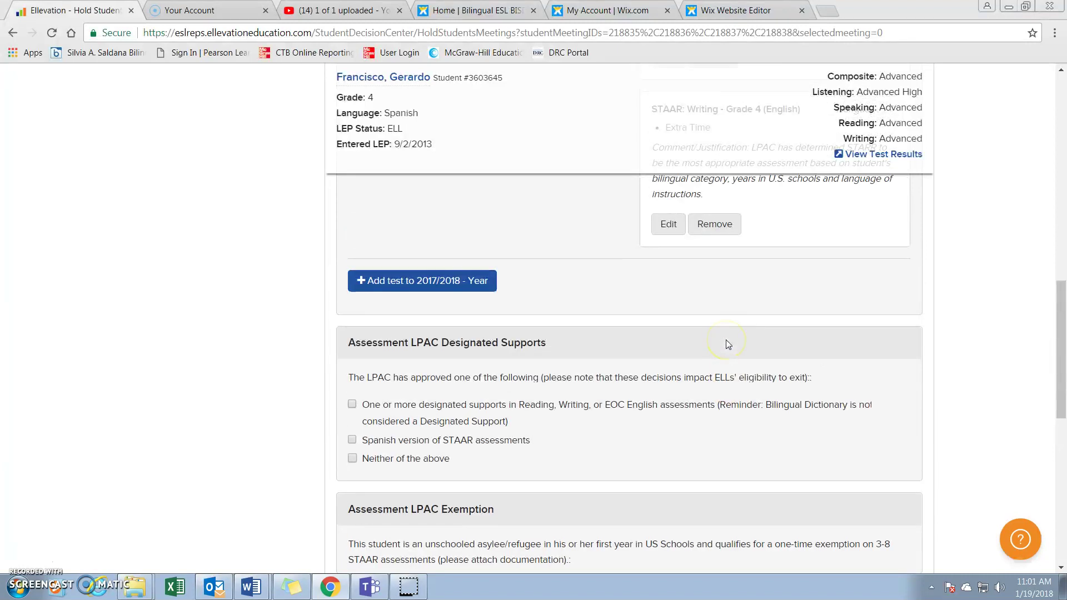
{"action": "scroll", "coordinate": [726, 341], "scroll_direction": "up", "scroll_amount": 1}
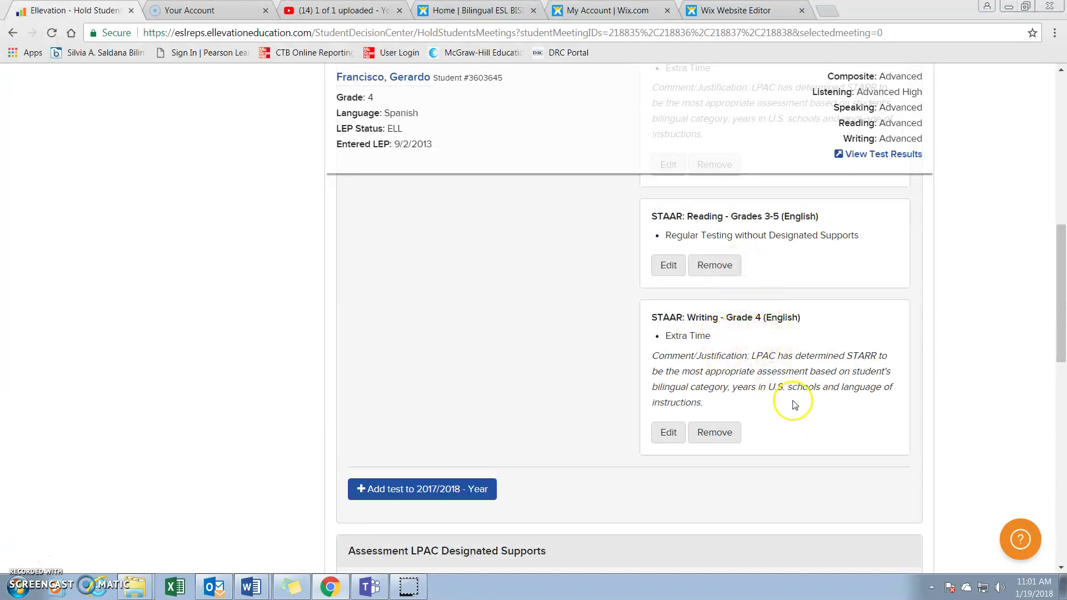
{"action": "scroll", "coordinate": [844, 406], "scroll_direction": "down", "scroll_amount": 1}
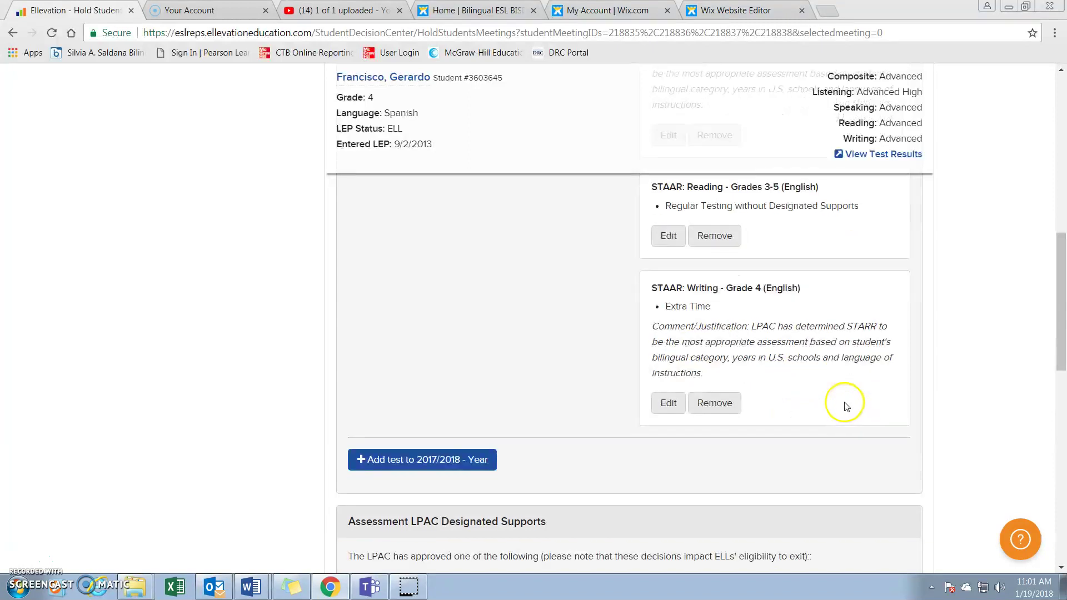
{"action": "scroll", "coordinate": [844, 406], "scroll_direction": "down", "scroll_amount": 3}
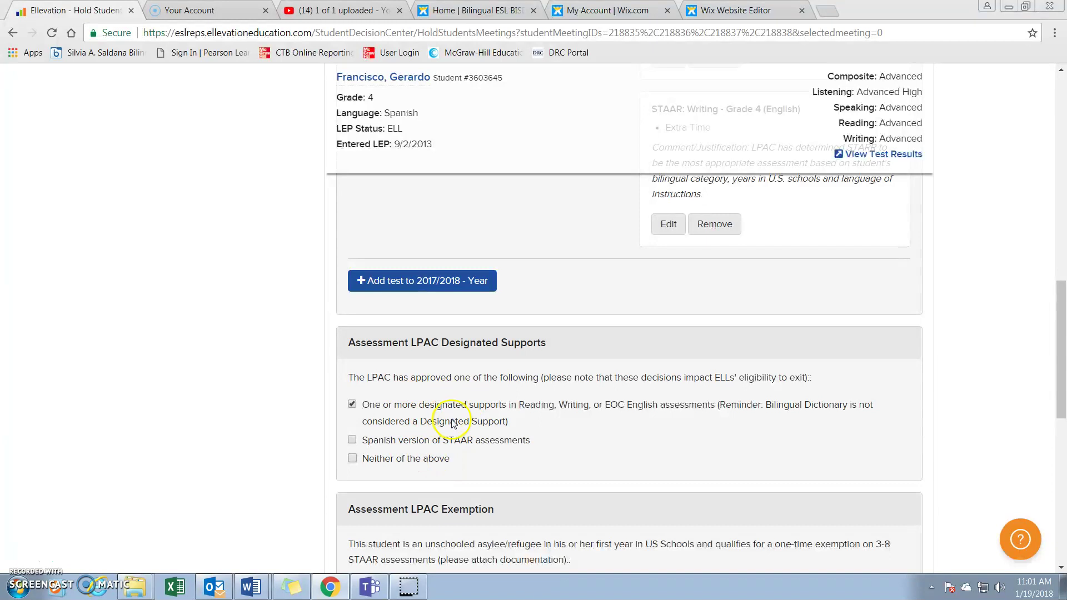
{"action": "scroll", "coordinate": [464, 463], "scroll_direction": "down", "scroll_amount": 3}
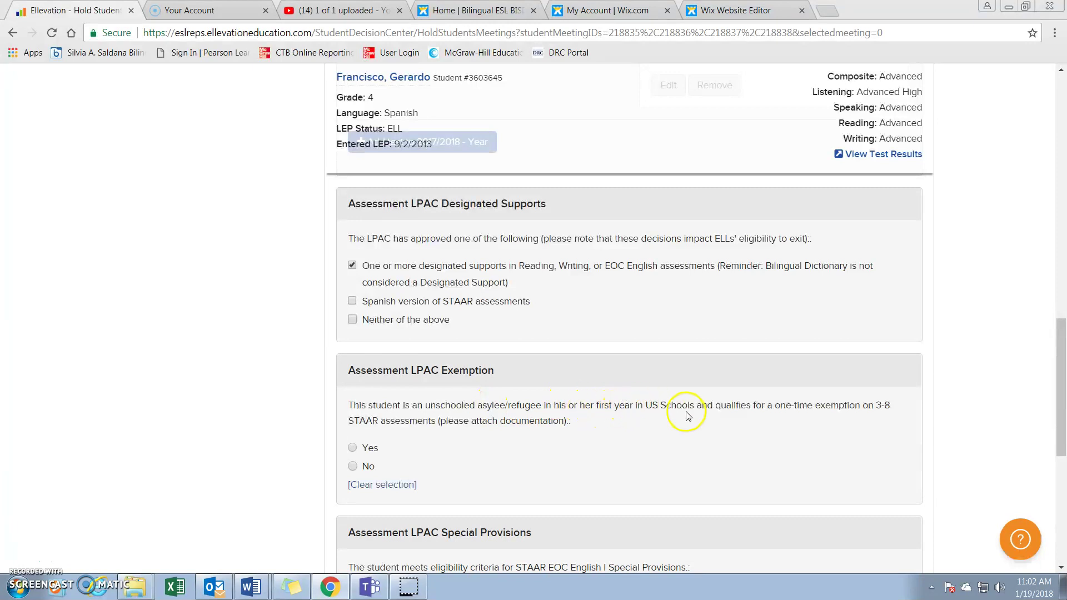
{"action": "left_click", "coordinate": [353, 468]}
Answer No to STAAR Special Provisions eligibility
{"action": "scroll", "coordinate": [717, 511], "scroll_direction": "down", "scroll_amount": 1}
{"action": "scroll", "coordinate": [366, 501], "scroll_direction": "down", "scroll_amount": 1}
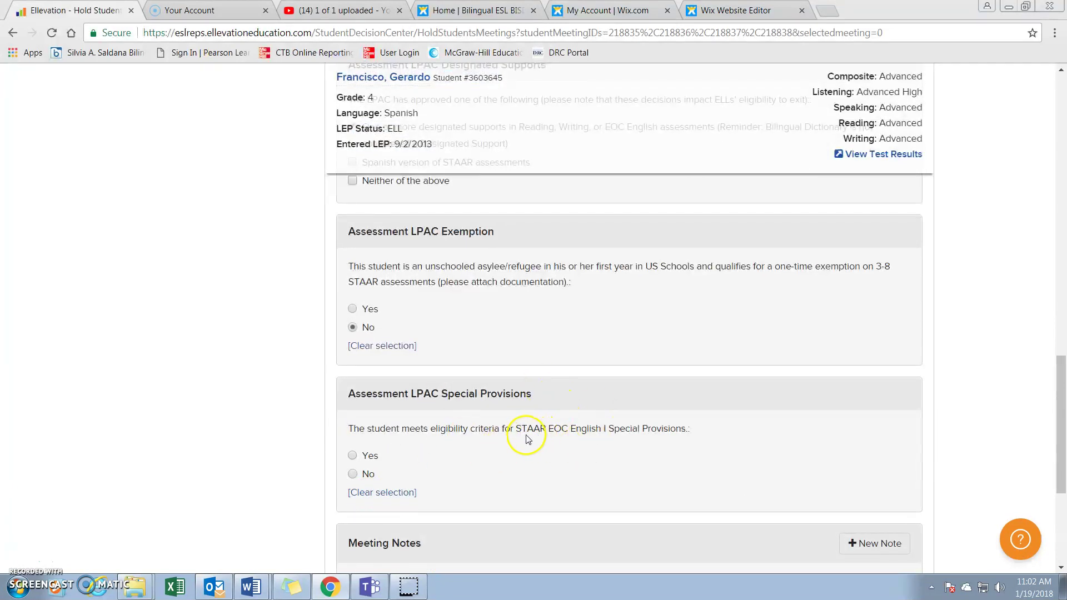
{"action": "left_click", "coordinate": [365, 476]}
{"action": "scroll", "coordinate": [494, 478], "scroll_direction": "down", "scroll_amount": 3}
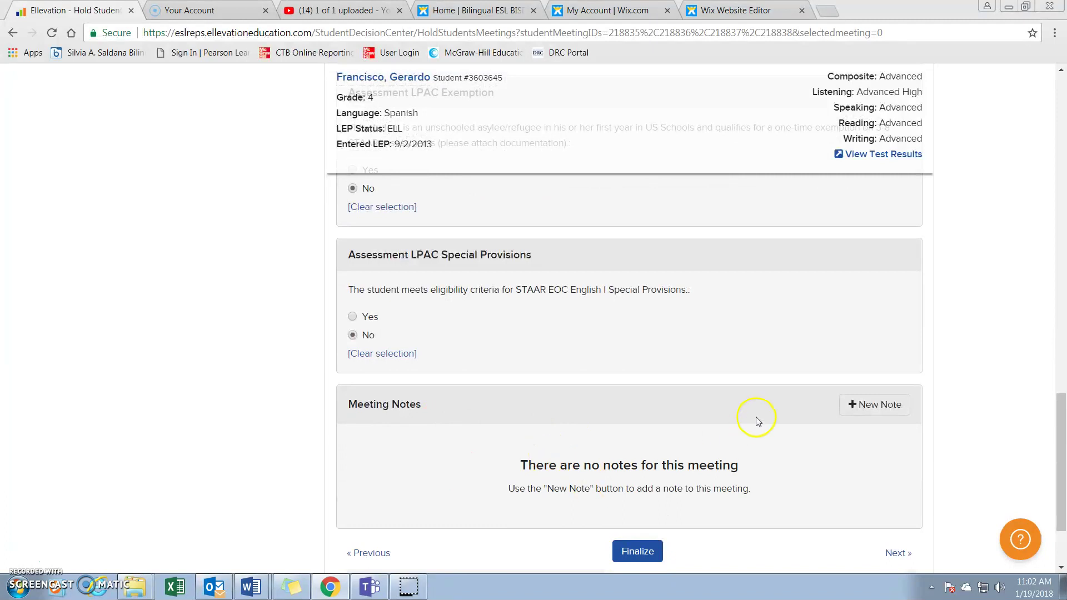
Start a new meeting note, then cancel it without saving so Meeting Notes stays empty
{"action": "left_click", "coordinate": [851, 408]}
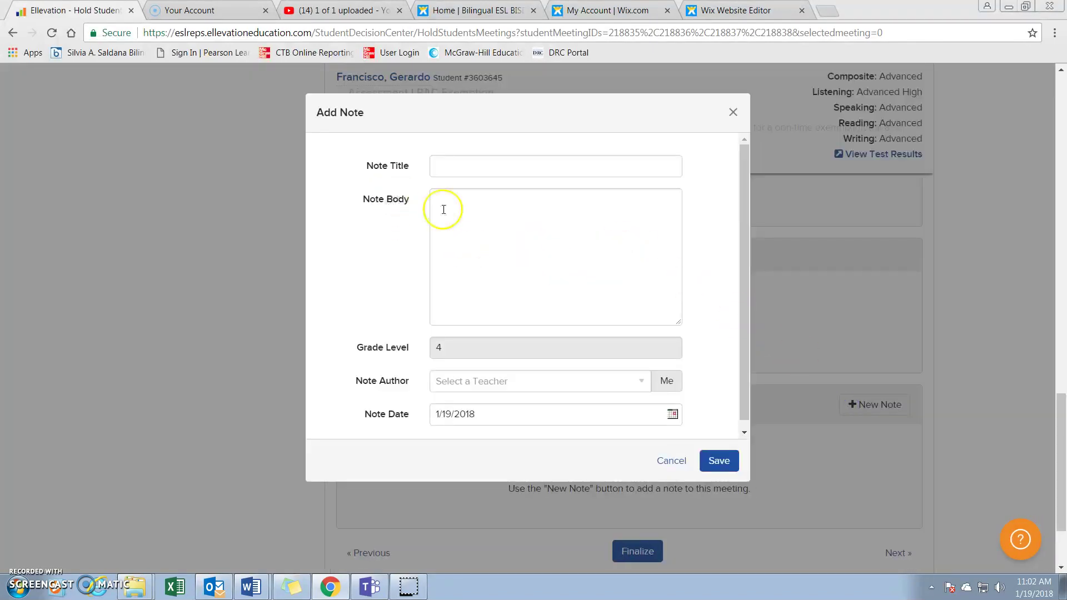
{"action": "left_click", "coordinate": [450, 202]}
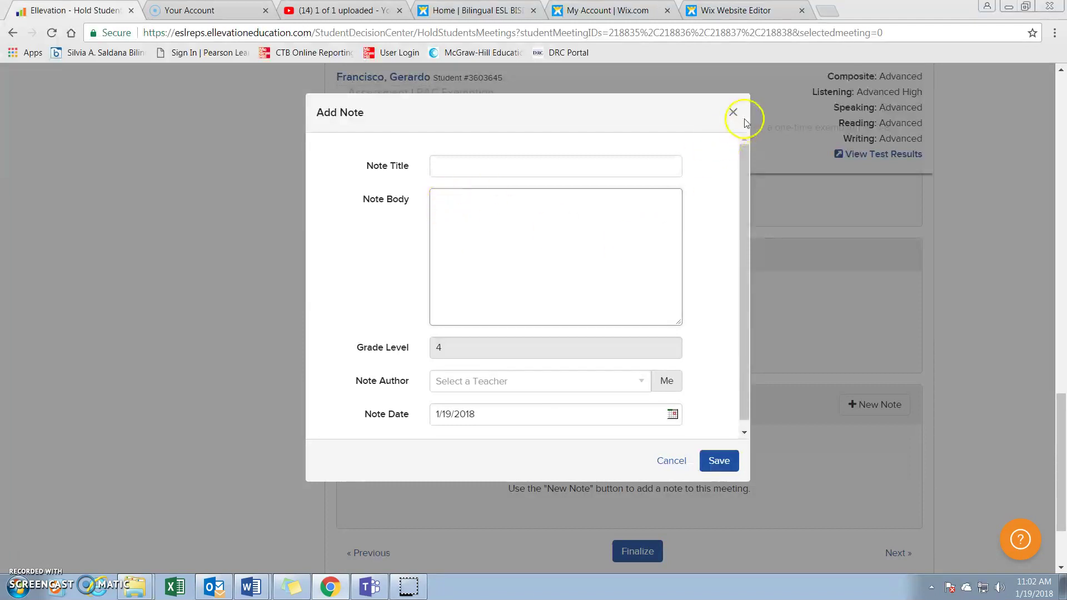
{"action": "left_click", "coordinate": [678, 461]}
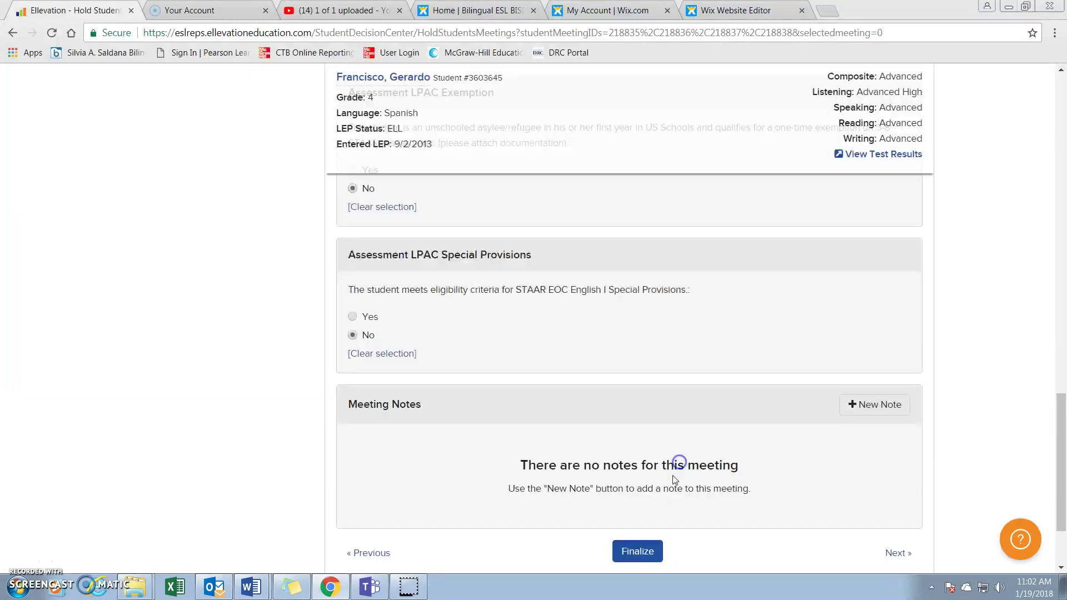
{"action": "scroll", "coordinate": [576, 443], "scroll_direction": "down", "scroll_amount": 2}
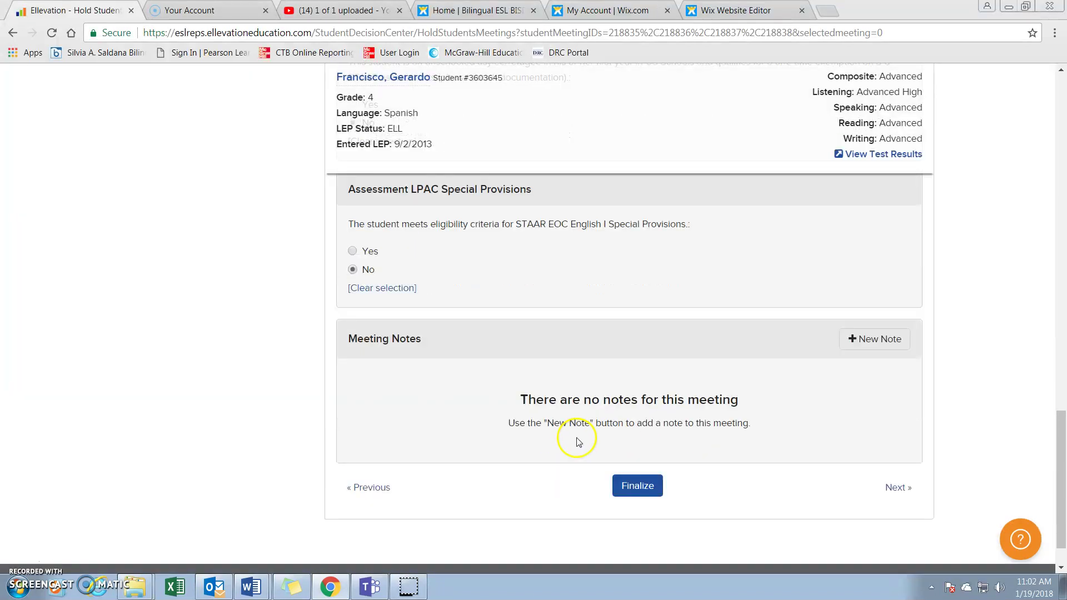
Finalize this student's Mid-Year Assessment Meeting and confirm the finalization
{"action": "left_click", "coordinate": [645, 482]}
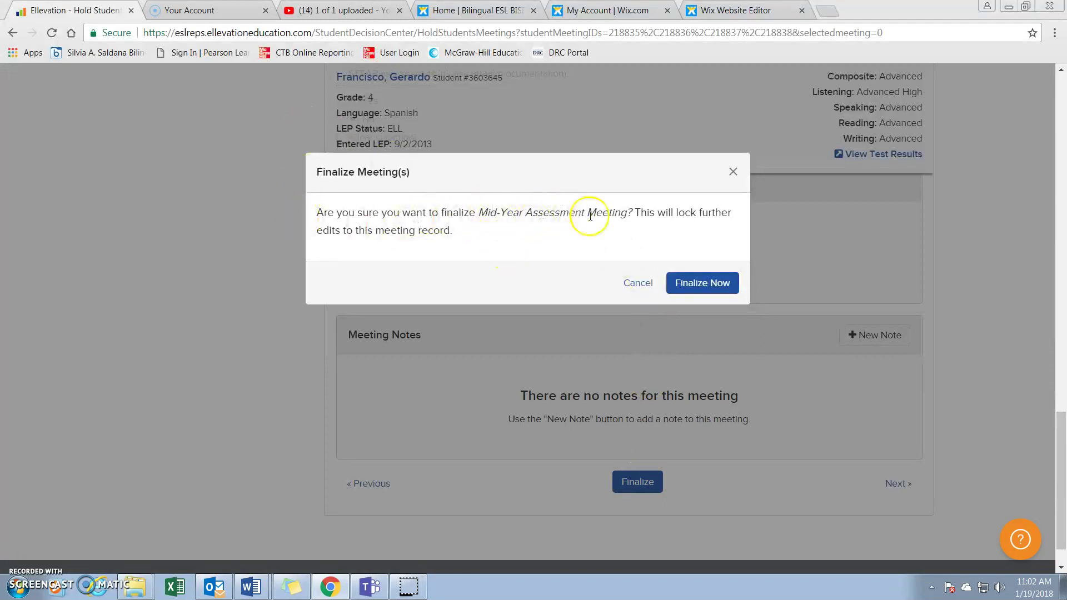
{"action": "left_click", "coordinate": [701, 284]}
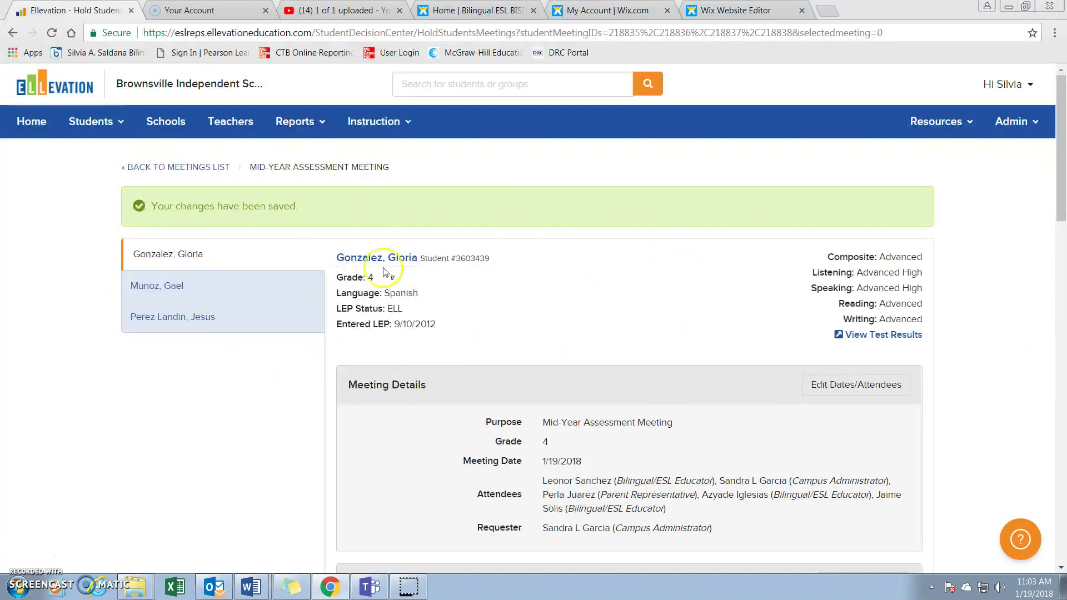
Scroll down the saved student record to the Designated Supports section
{"action": "scroll", "coordinate": [761, 340], "scroll_direction": "down", "scroll_amount": 2}
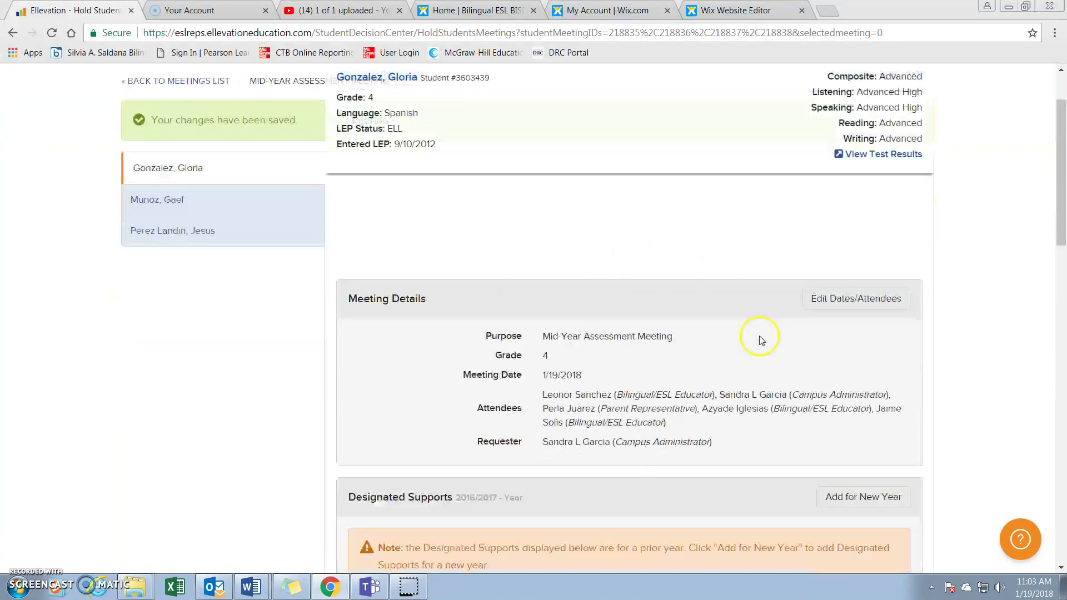
{"action": "scroll", "coordinate": [744, 333], "scroll_direction": "down", "scroll_amount": 1}
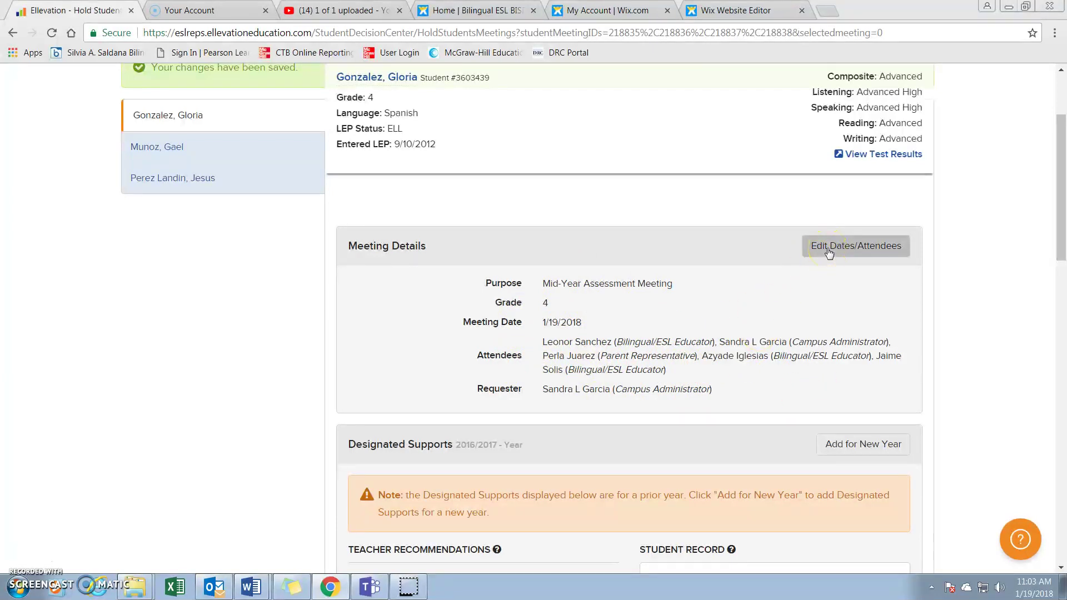
{"action": "scroll", "coordinate": [752, 383], "scroll_direction": "down", "scroll_amount": 2}
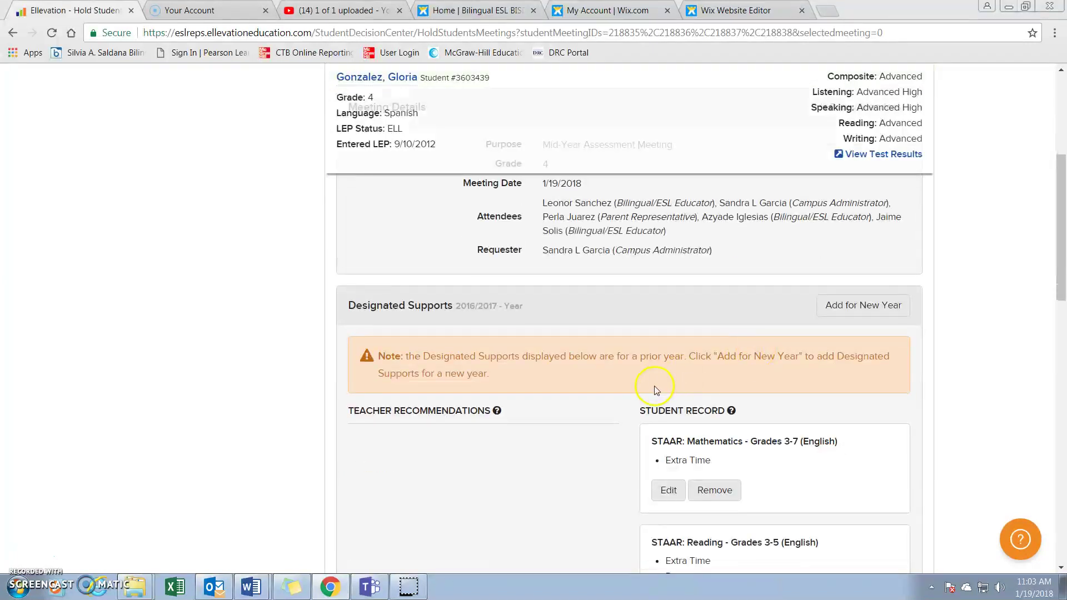
{"action": "scroll", "coordinate": [677, 344], "scroll_direction": "down", "scroll_amount": 1}
Add a new designated supports set for school year 2017/2018 with semester Year
{"action": "left_click", "coordinate": [836, 236]}
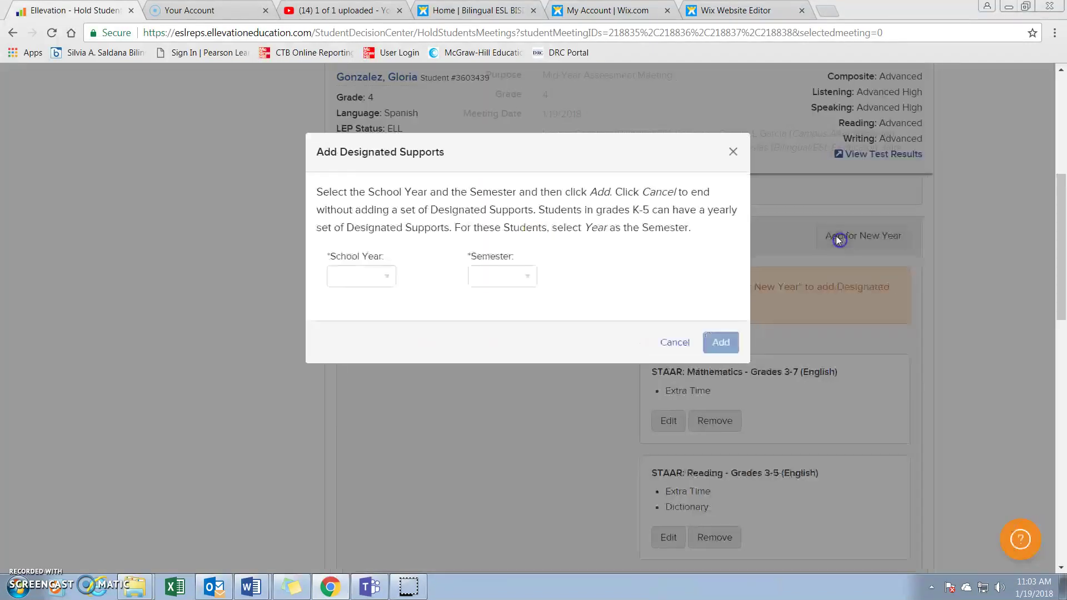
{"action": "left_click", "coordinate": [422, 278]}
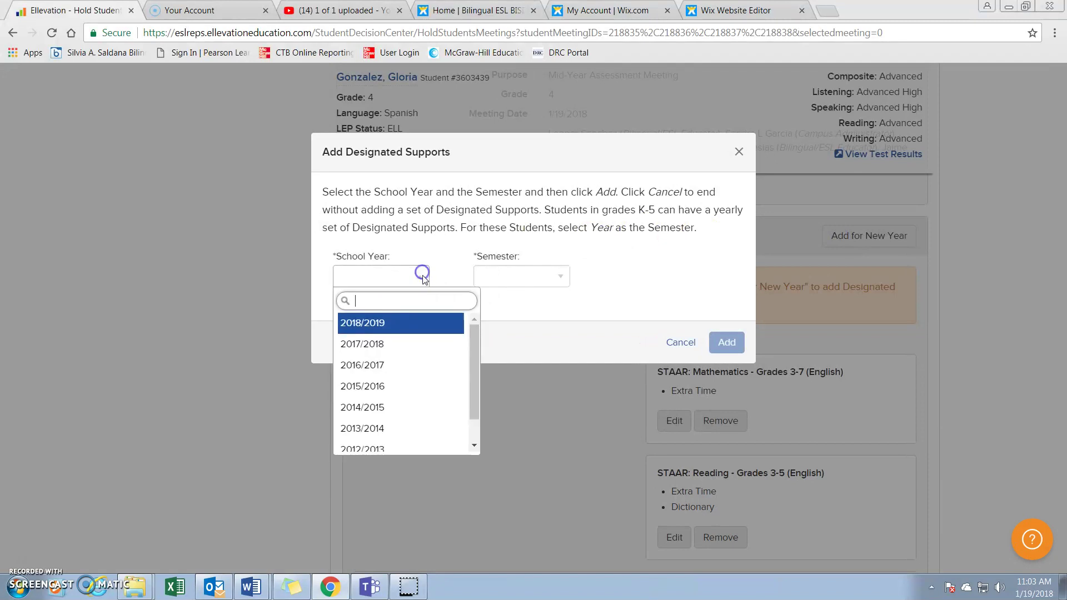
{"action": "left_click", "coordinate": [390, 345]}
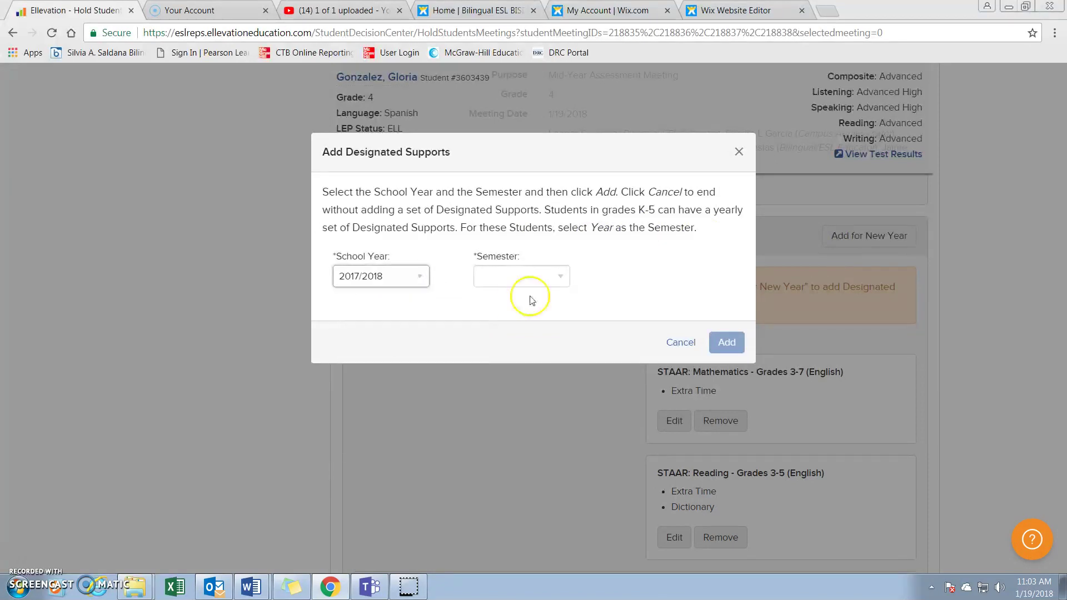
{"action": "left_click", "coordinate": [562, 277]}
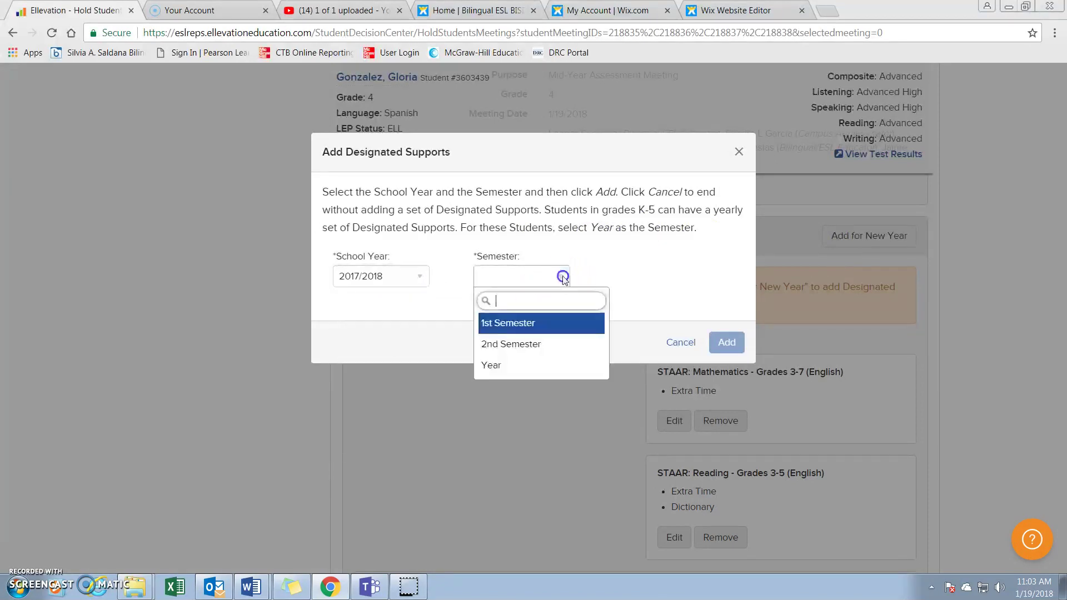
{"action": "left_click", "coordinate": [537, 367]}
{"action": "left_click", "coordinate": [740, 345]}
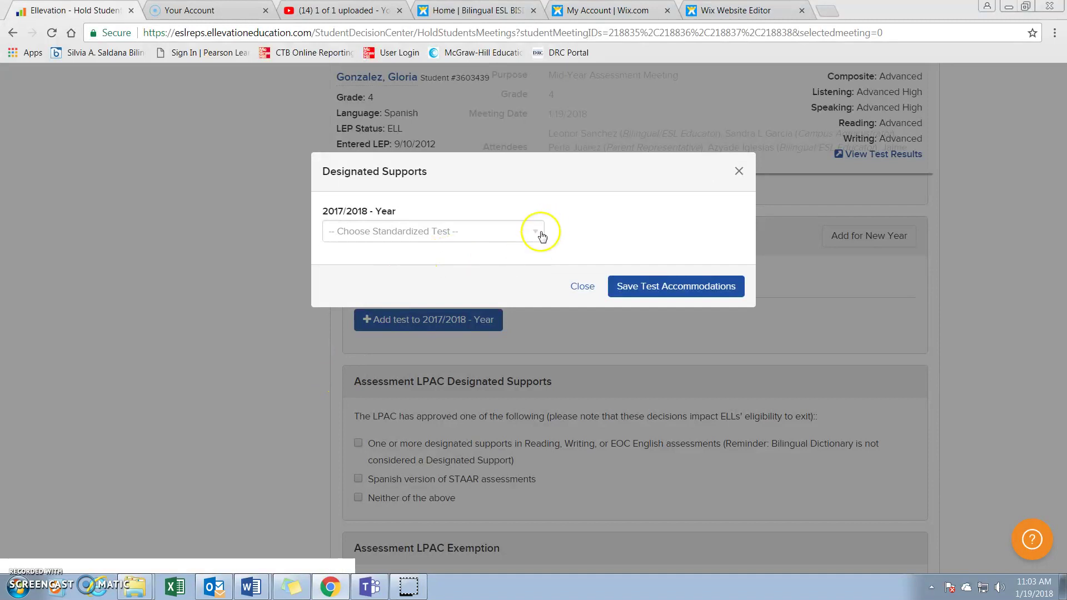
Save STAAR: Mathematics - Grades 3-7 (English) with Extra Time and the LPAC justification, then add another test
{"action": "left_click", "coordinate": [536, 234]}
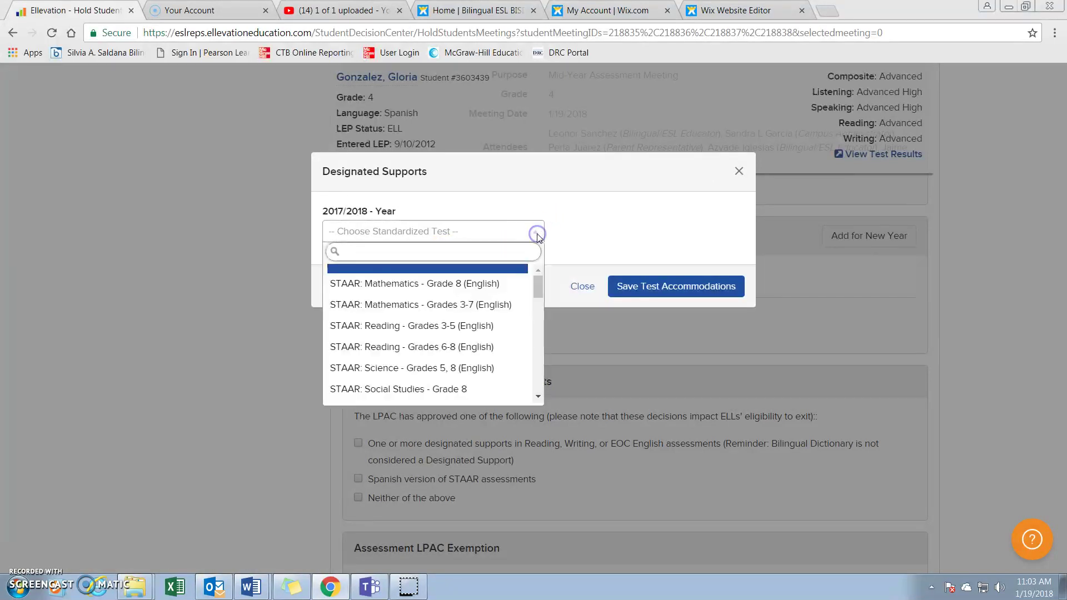
{"action": "left_click", "coordinate": [500, 306]}
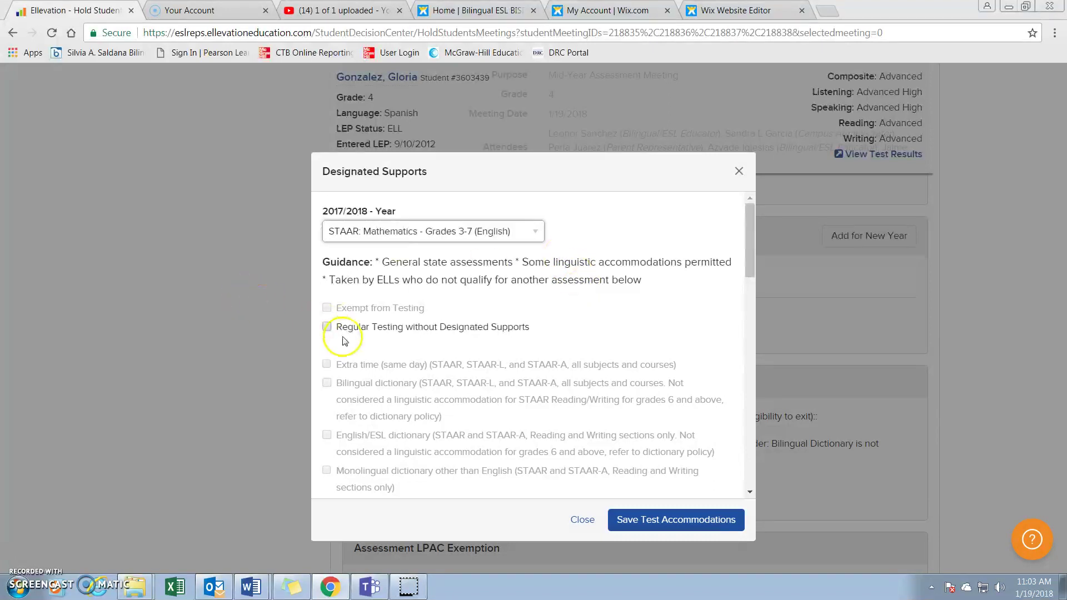
{"action": "scroll", "coordinate": [417, 341], "scroll_direction": "down", "scroll_amount": 10}
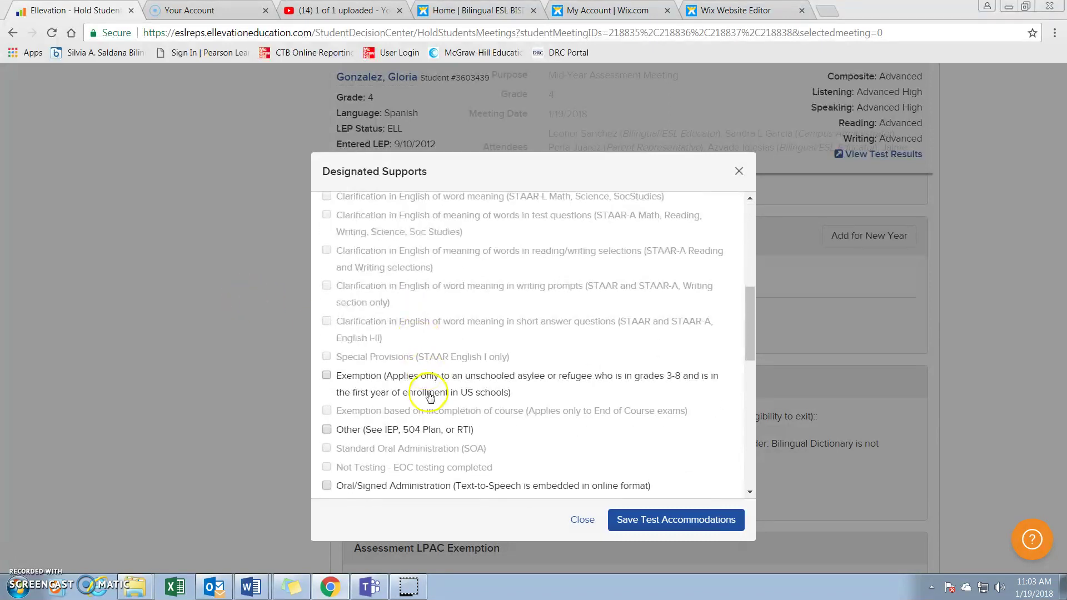
{"action": "scroll", "coordinate": [429, 395], "scroll_direction": "down", "scroll_amount": 1}
{"action": "left_click", "coordinate": [332, 472]}
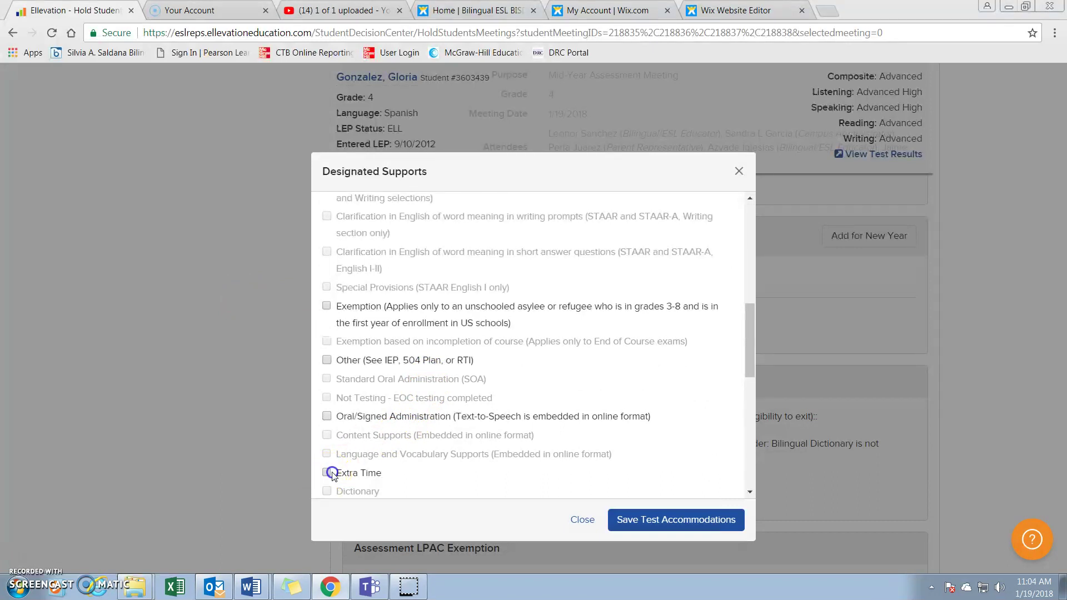
{"action": "scroll", "coordinate": [428, 447], "scroll_direction": "down", "scroll_amount": 7}
{"action": "left_click", "coordinate": [435, 447]}
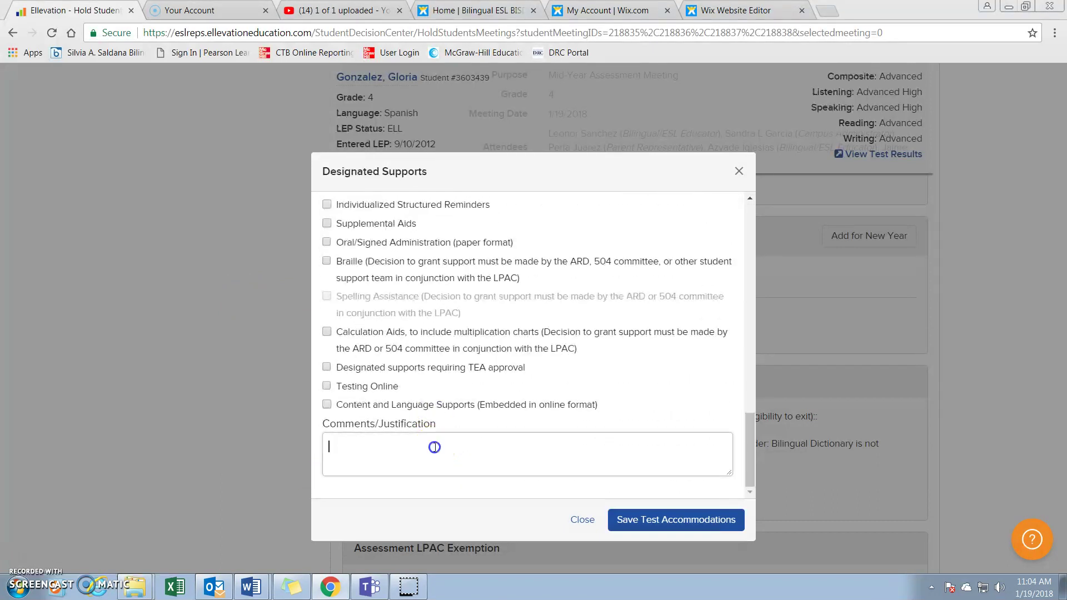
{"action": "type", "text": "LPAC has determined STARR to be the most appropriate assessment based on student's bilingual category, years in U.S. schools and language of instructions."}
{"action": "left_click", "coordinate": [651, 525]}
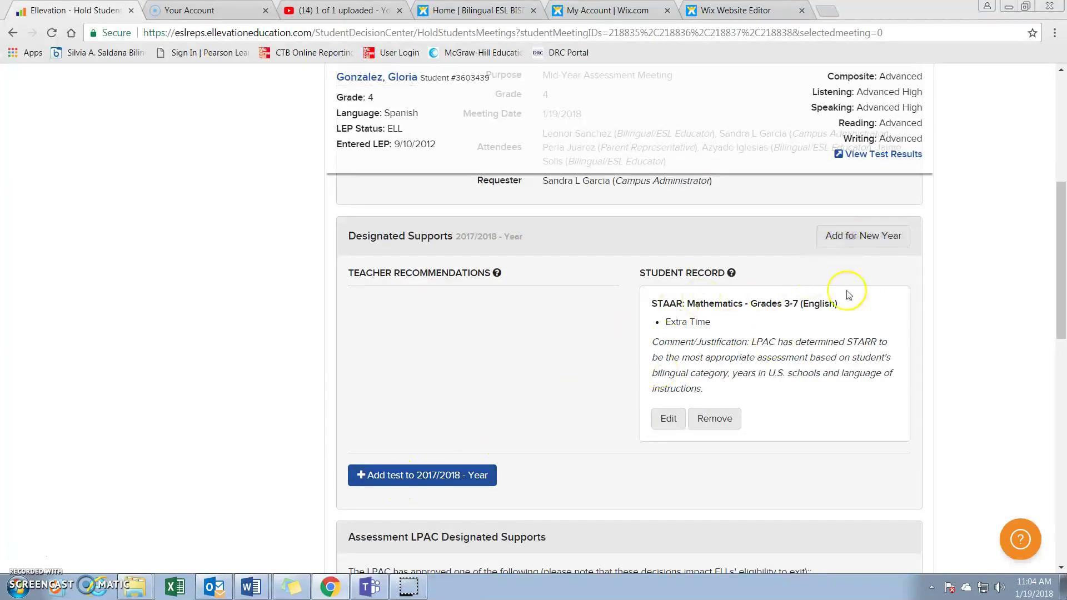
{"action": "left_click", "coordinate": [373, 476]}
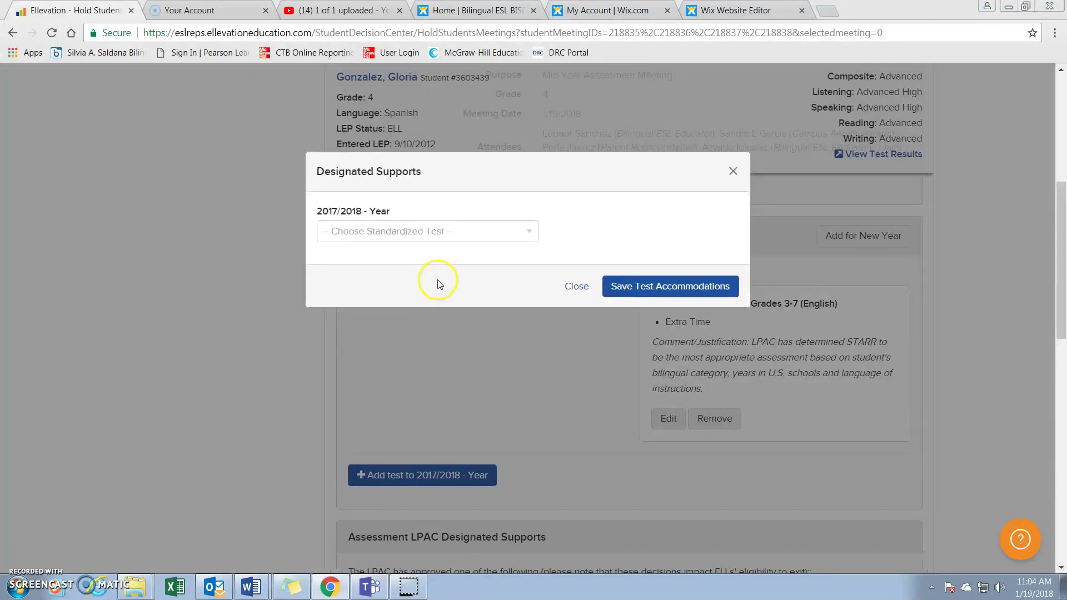
Save STAAR: Reading - Grades 3-5 (English) accommodations with the pasted LPAC justification
{"action": "left_click", "coordinate": [535, 235]}
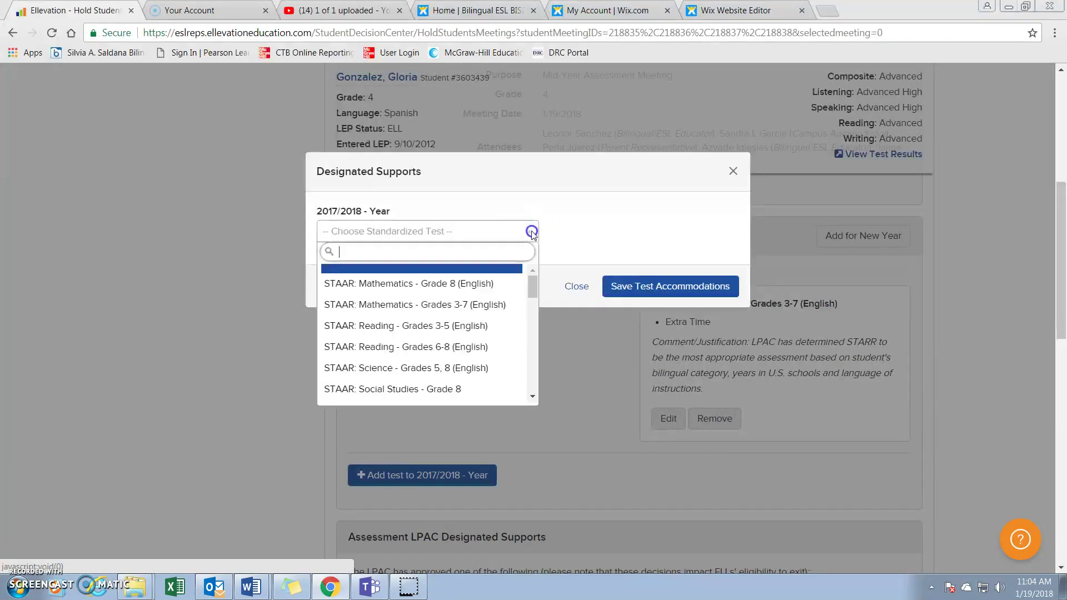
{"action": "left_click", "coordinate": [475, 328]}
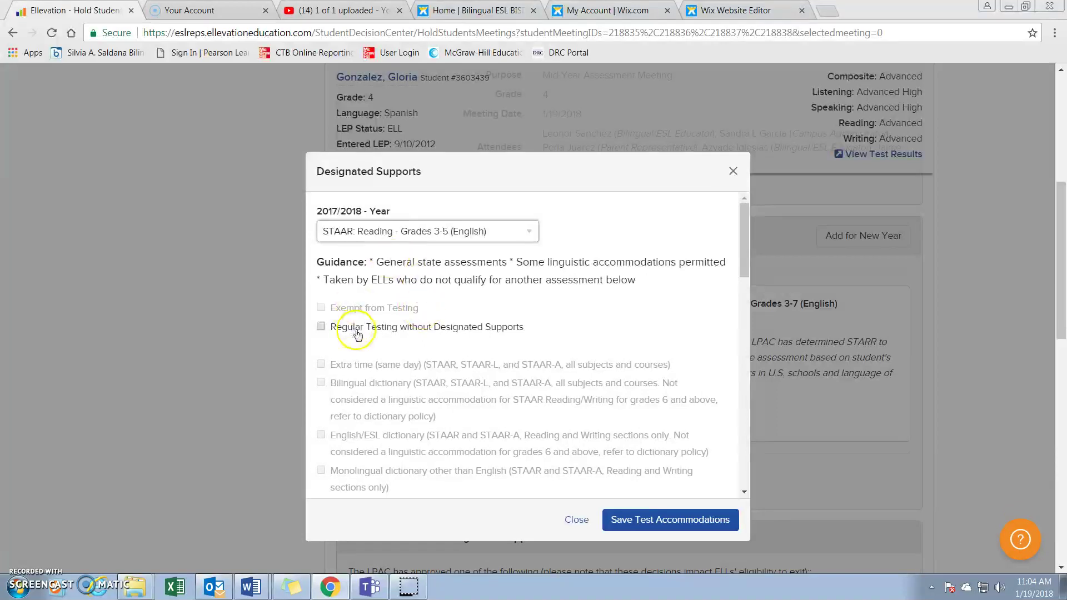
{"action": "scroll", "coordinate": [356, 328], "scroll_direction": "down", "scroll_amount": 10}
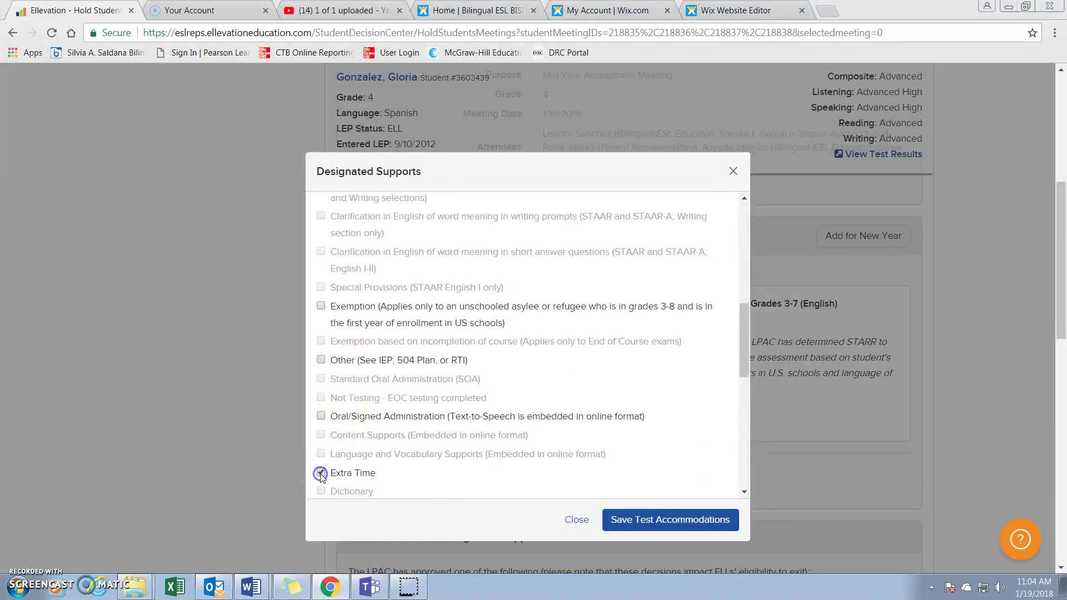
{"action": "scroll", "coordinate": [455, 444], "scroll_direction": "down", "scroll_amount": 6}
{"action": "left_click", "coordinate": [444, 447]}
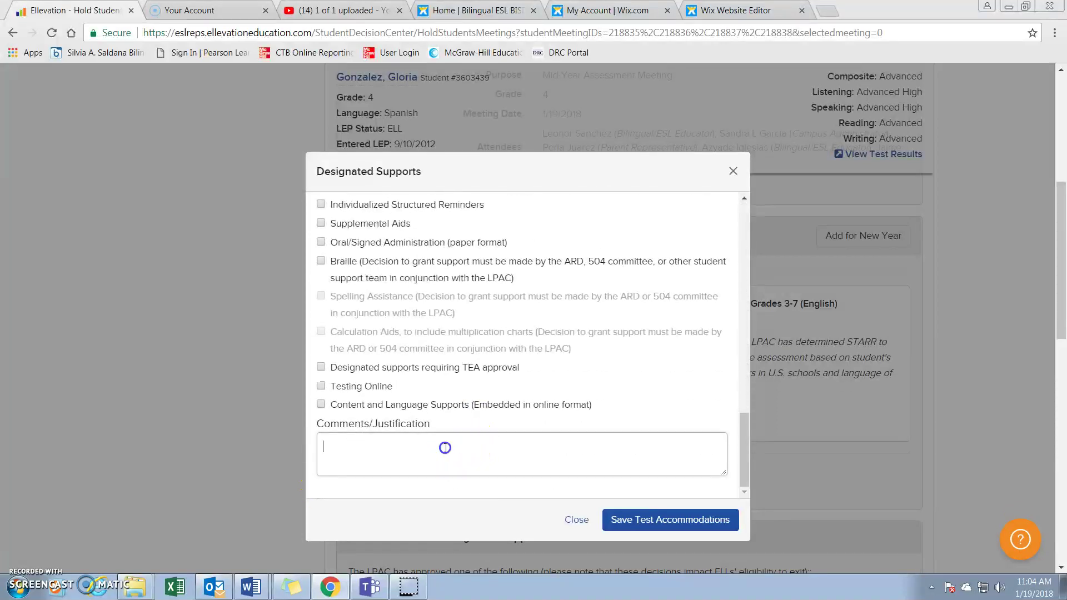
{"action": "type", "text": "LPAC has determined STARR to be the most appropriate assessment based on student's bilingual category, years in U.S. schools and language of instructions."}
{"action": "left_click", "coordinate": [634, 520]}
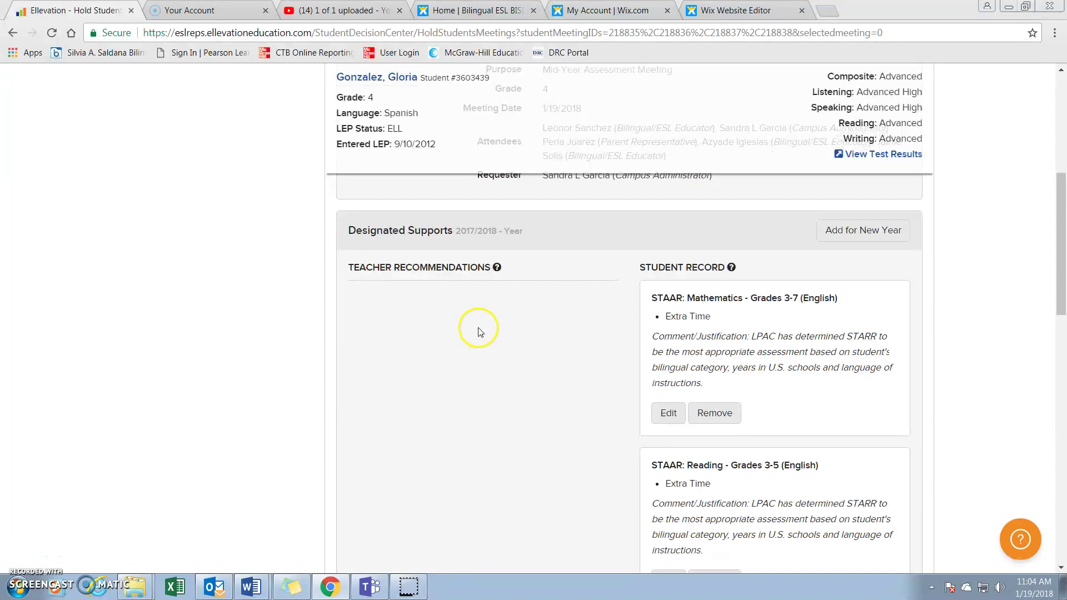
{"action": "scroll", "coordinate": [481, 333], "scroll_direction": "down", "scroll_amount": 5}
Add STAAR: Writing - Grade 4 (English) to 2017/2018 with Extra Time and the pasted justification
{"action": "left_click", "coordinate": [448, 380]}
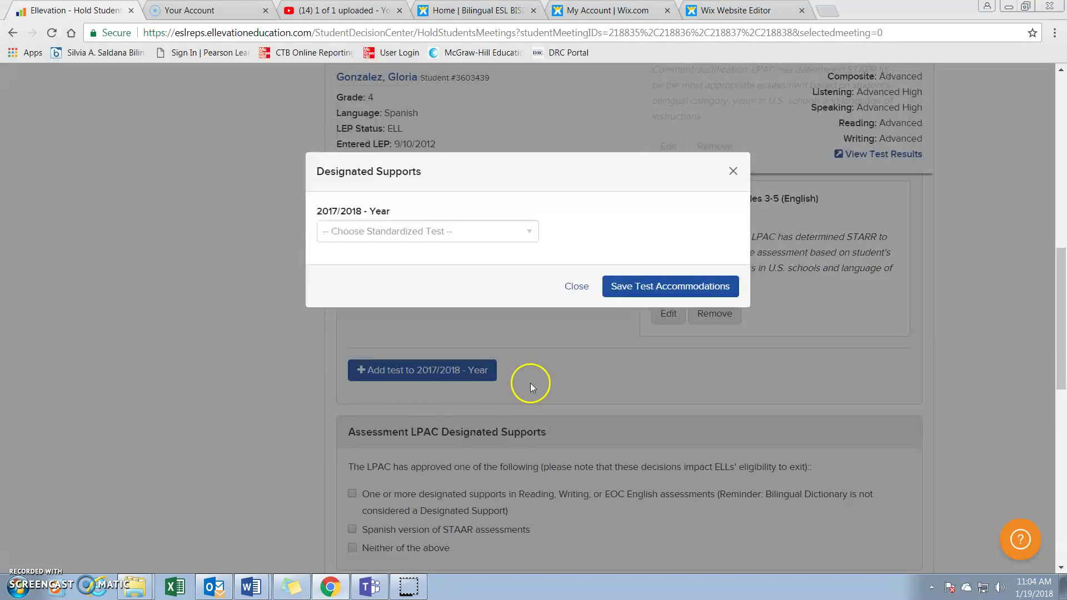
{"action": "left_click", "coordinate": [530, 231]}
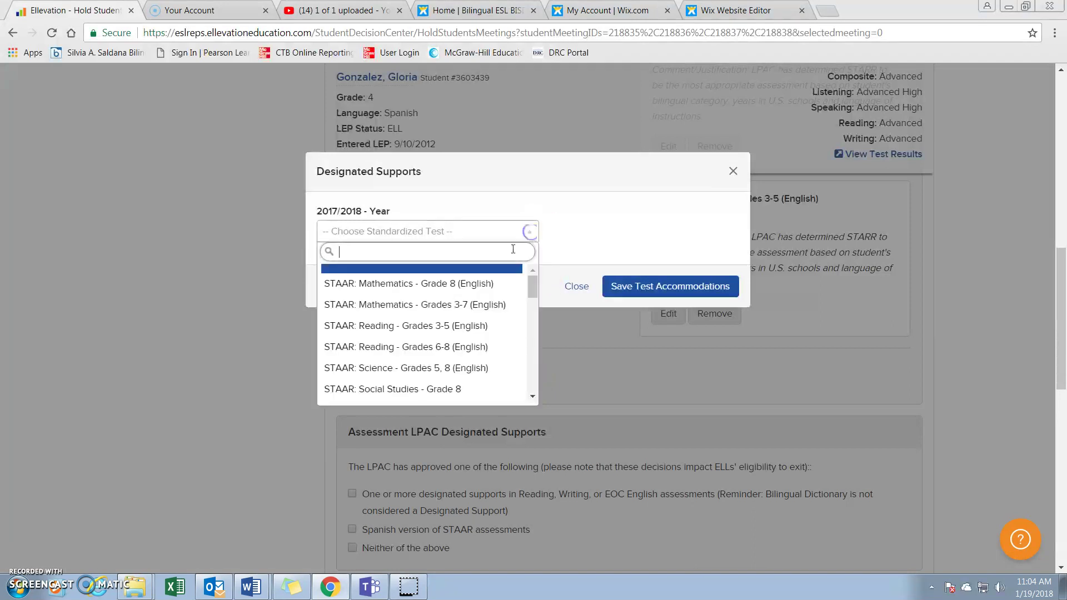
{"action": "scroll", "coordinate": [450, 304], "scroll_direction": "down", "scroll_amount": 3}
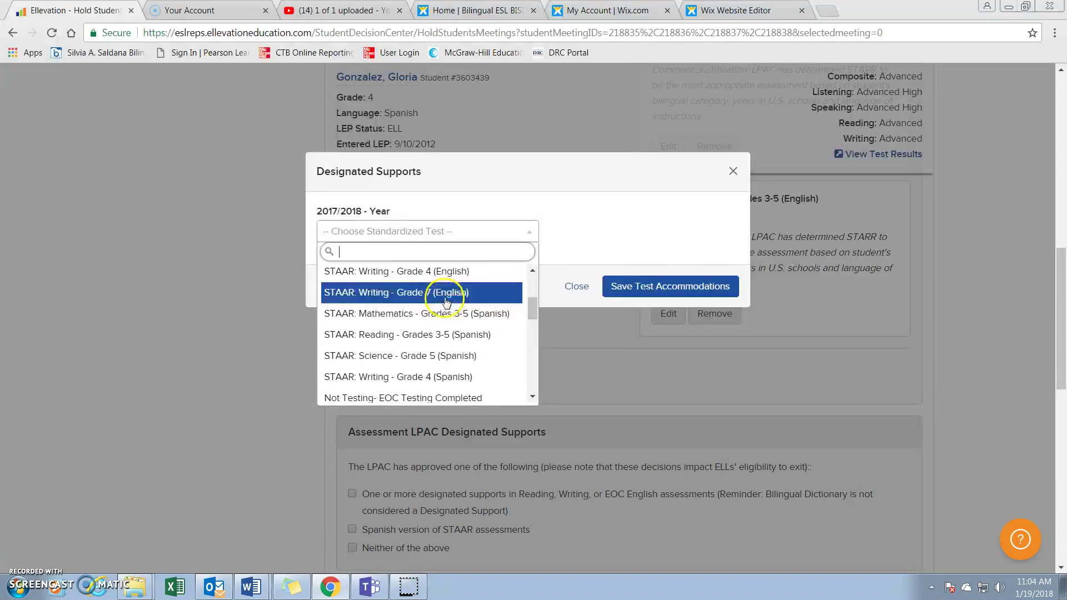
{"action": "left_click", "coordinate": [447, 273]}
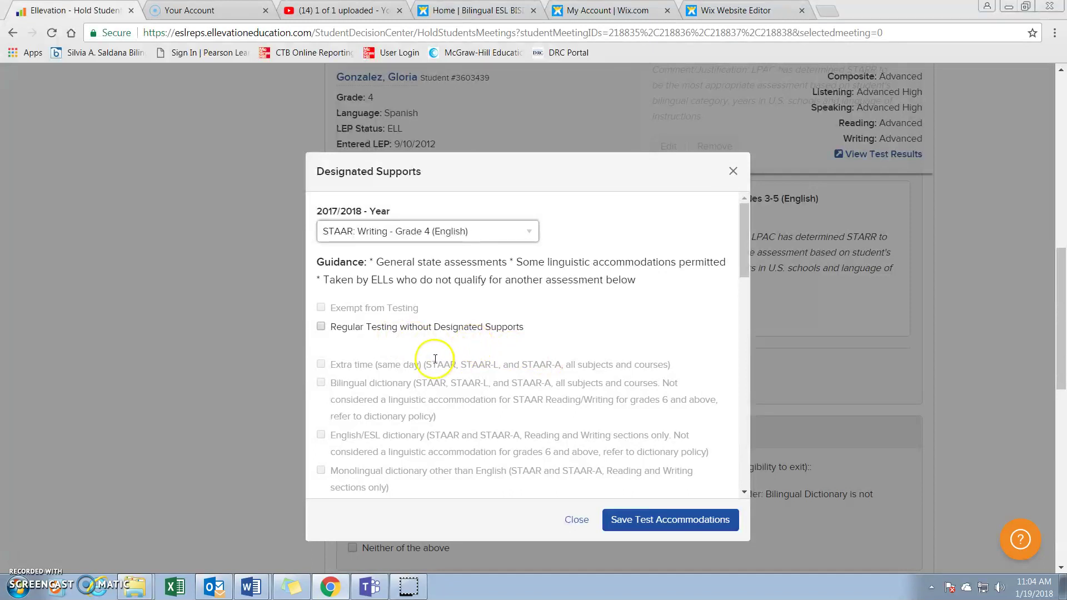
{"action": "scroll", "coordinate": [435, 360], "scroll_direction": "down", "scroll_amount": 7}
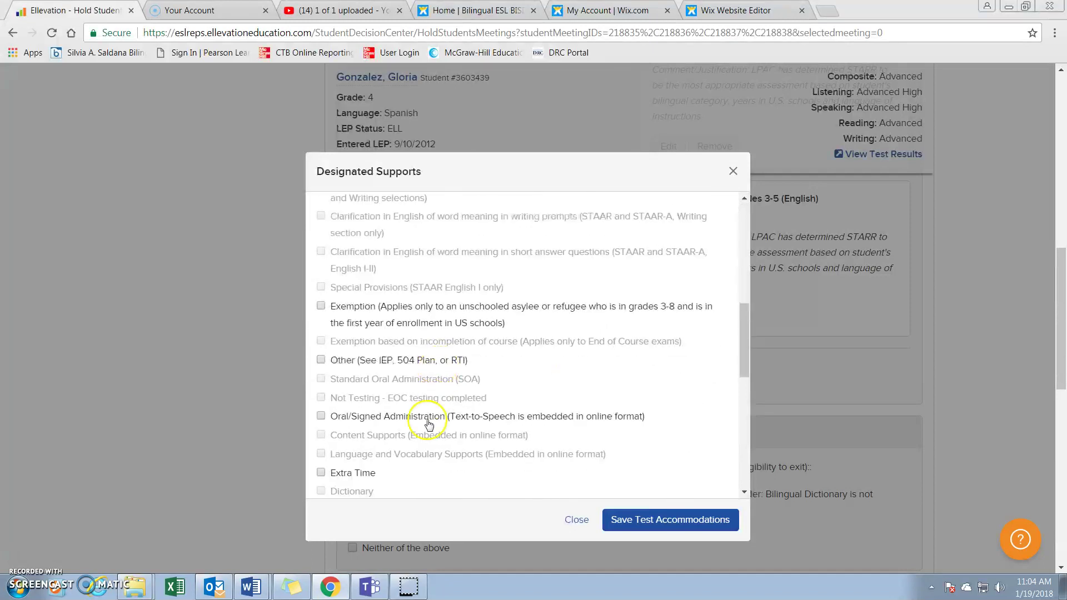
{"action": "left_click", "coordinate": [322, 473]}
{"action": "scroll", "coordinate": [450, 467], "scroll_direction": "down", "scroll_amount": 10}
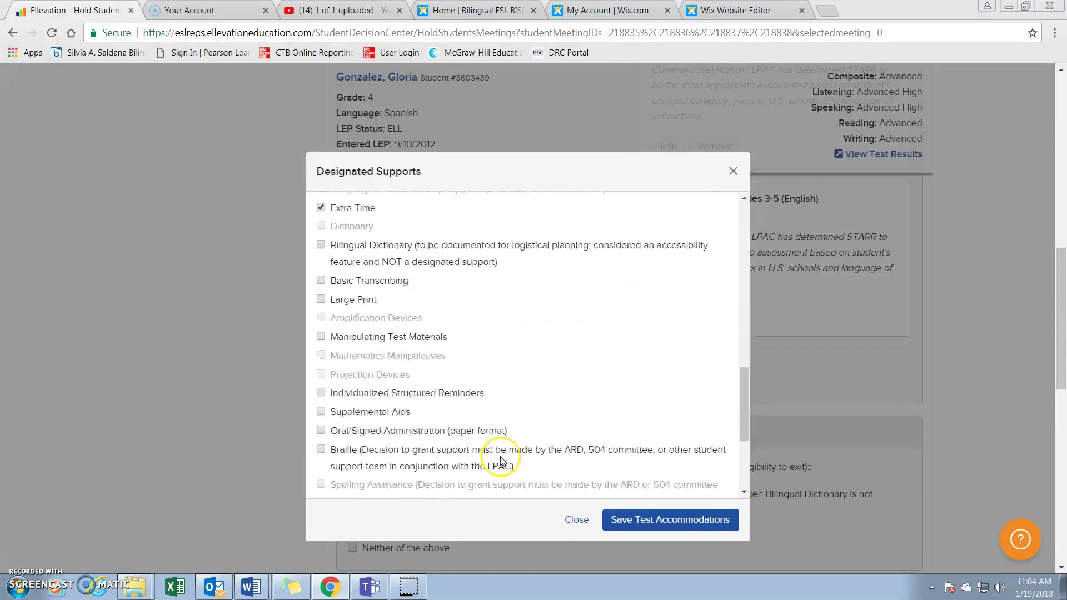
{"action": "left_click", "coordinate": [444, 474]}
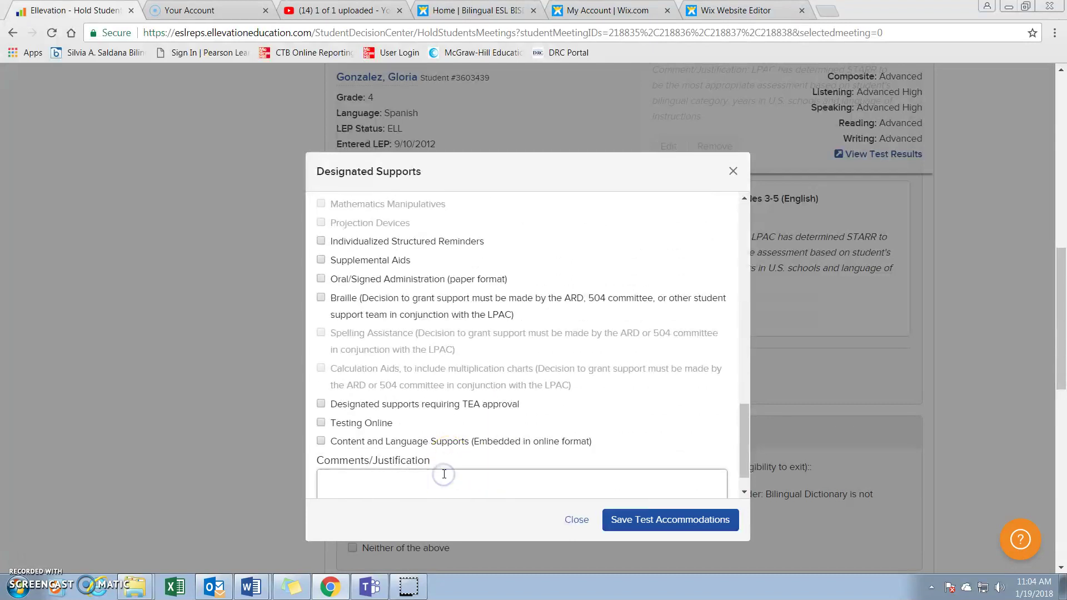
{"action": "type", "text": "LPAC has determined STARR to be the most appropriate assessment based on student's bilingual category, years in U.S. schools and language of instructions."}
{"action": "left_click", "coordinate": [661, 520]}
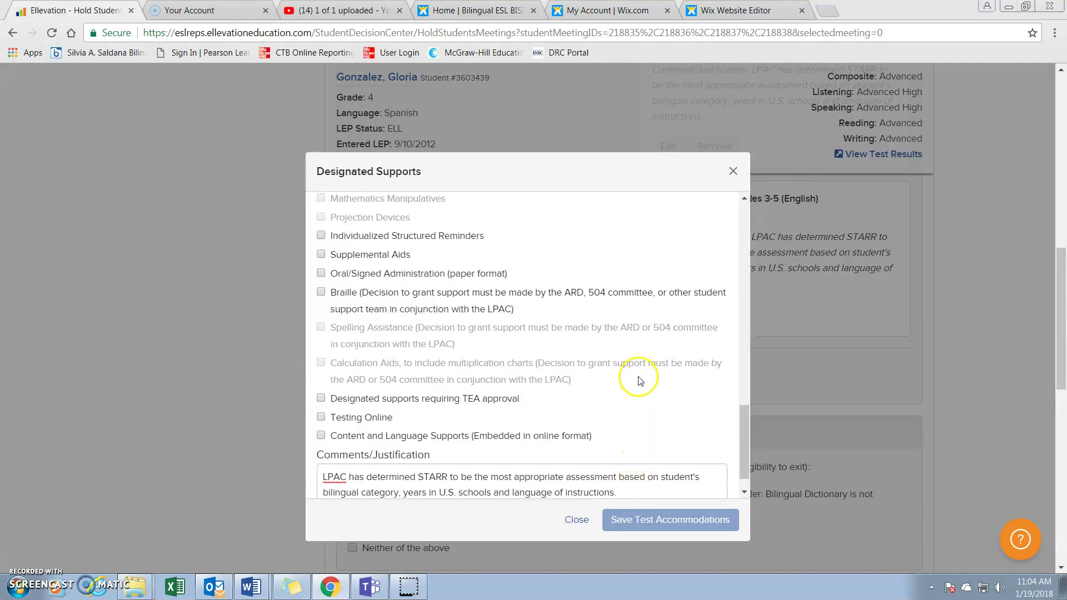
{"action": "scroll", "coordinate": [565, 381], "scroll_direction": "up", "scroll_amount": 3}
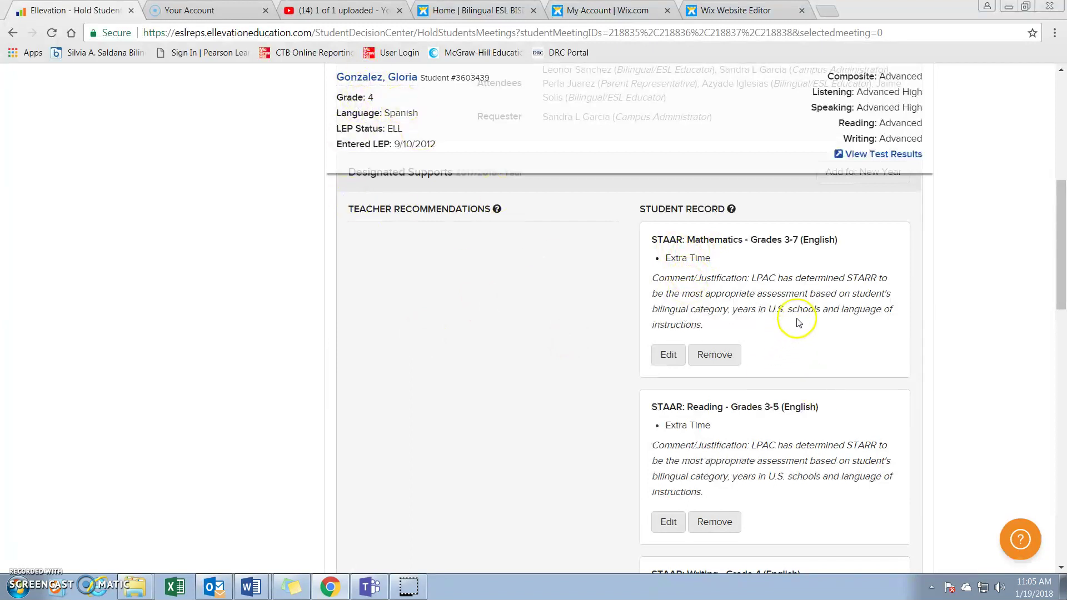
Record that the LPAC approved designated supports in English assessments
{"action": "scroll", "coordinate": [772, 466], "scroll_direction": "down", "scroll_amount": 1}
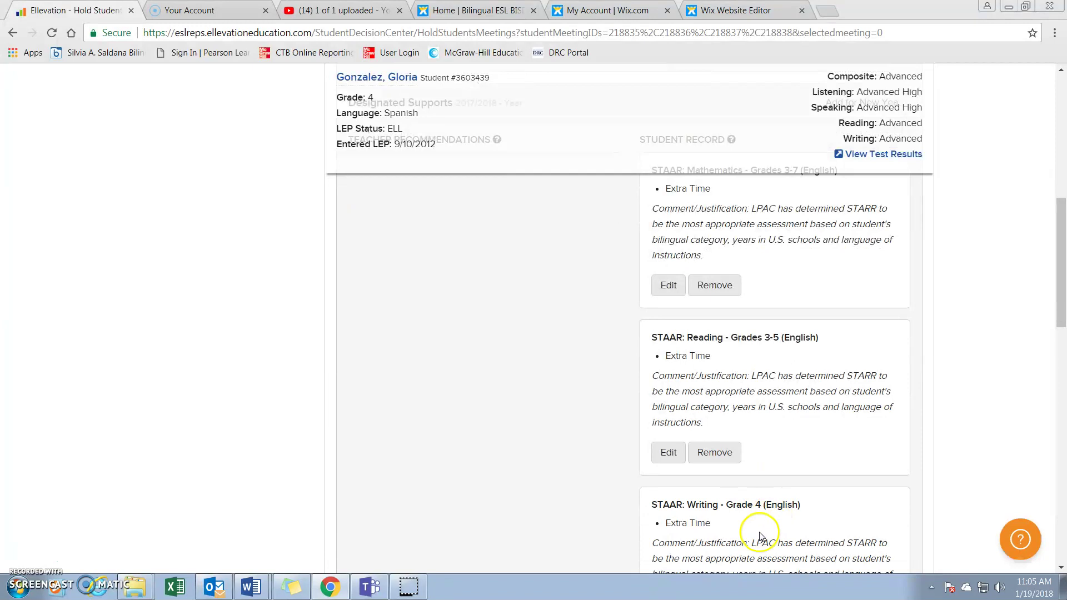
{"action": "scroll", "coordinate": [783, 381], "scroll_direction": "down", "scroll_amount": 2}
{"action": "scroll", "coordinate": [783, 389], "scroll_direction": "down", "scroll_amount": 3}
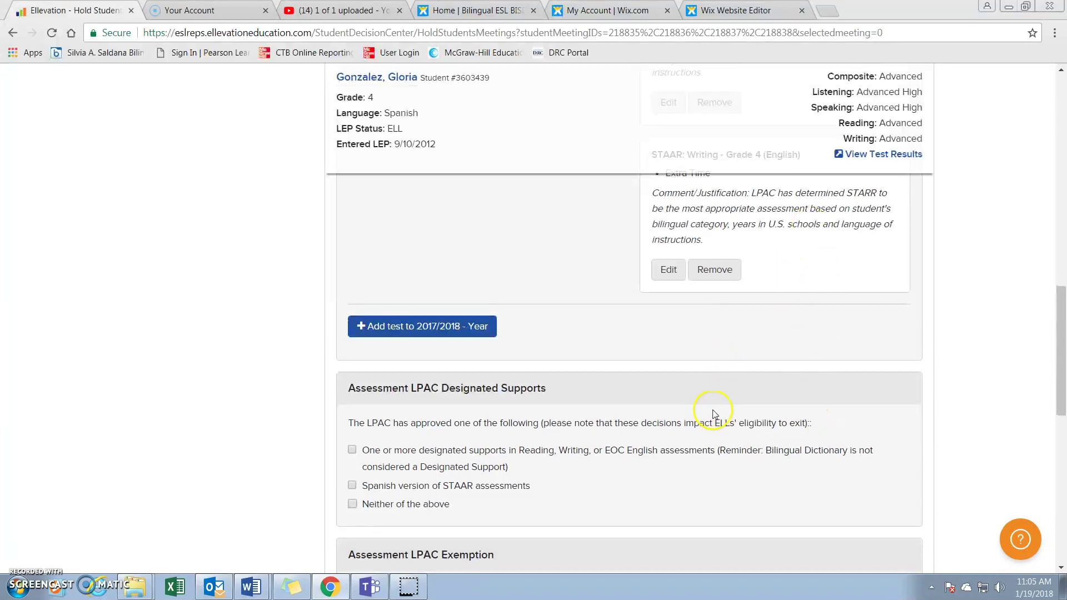
{"action": "scroll", "coordinate": [712, 417], "scroll_direction": "down", "scroll_amount": 2}
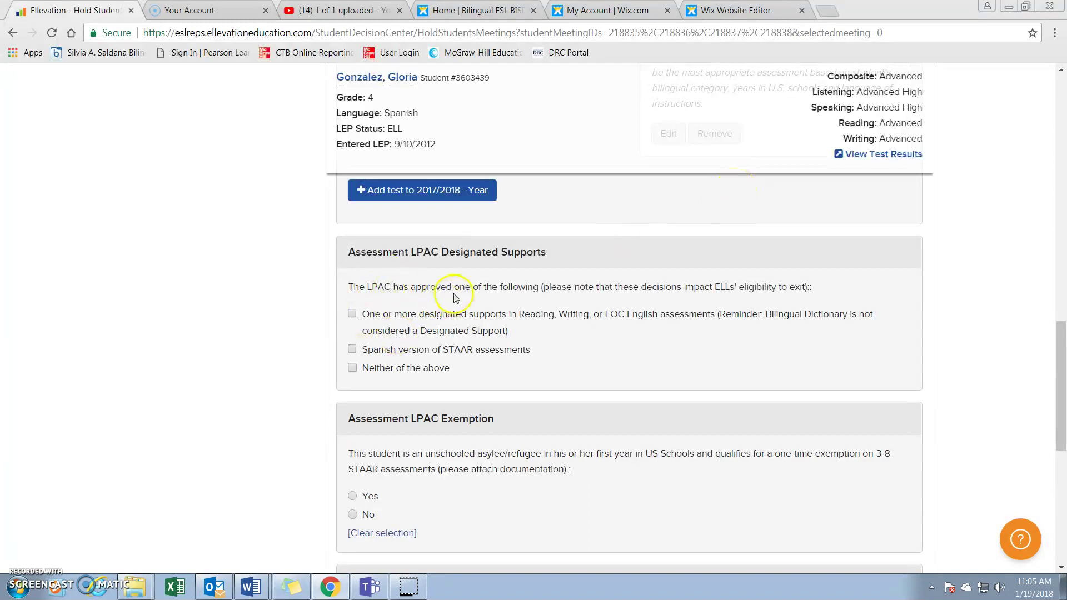
{"action": "left_click", "coordinate": [352, 314]}
Answer No to STAAR Special Provisions eligibility
{"action": "scroll", "coordinate": [569, 324], "scroll_direction": "up", "scroll_amount": 7}
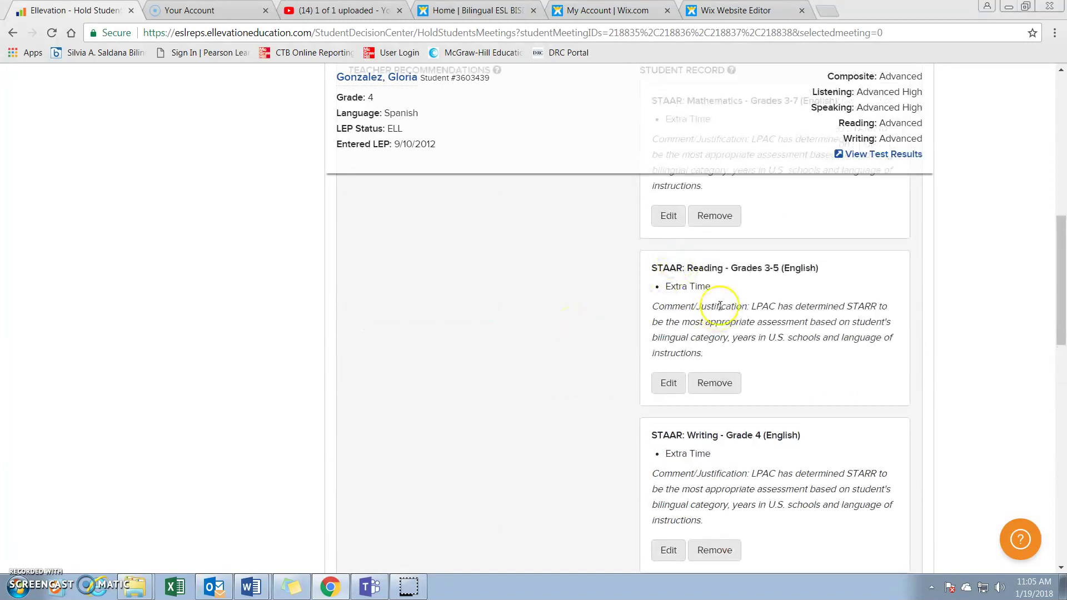
{"action": "scroll", "coordinate": [681, 524], "scroll_direction": "down", "scroll_amount": 3}
{"action": "scroll", "coordinate": [681, 524], "scroll_direction": "down", "scroll_amount": 6}
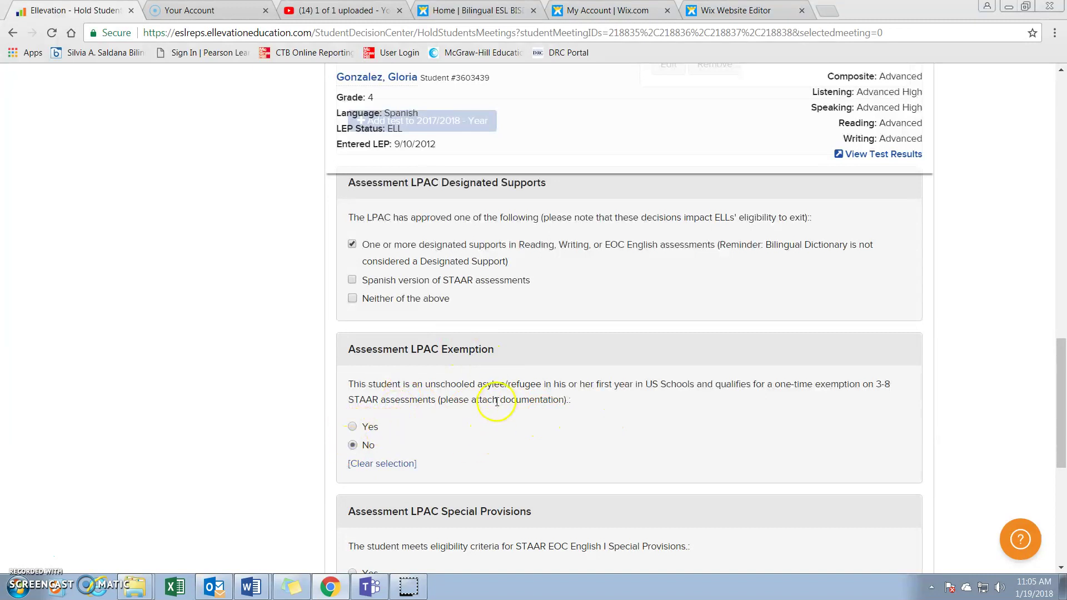
{"action": "scroll", "coordinate": [528, 457], "scroll_direction": "down", "scroll_amount": 4}
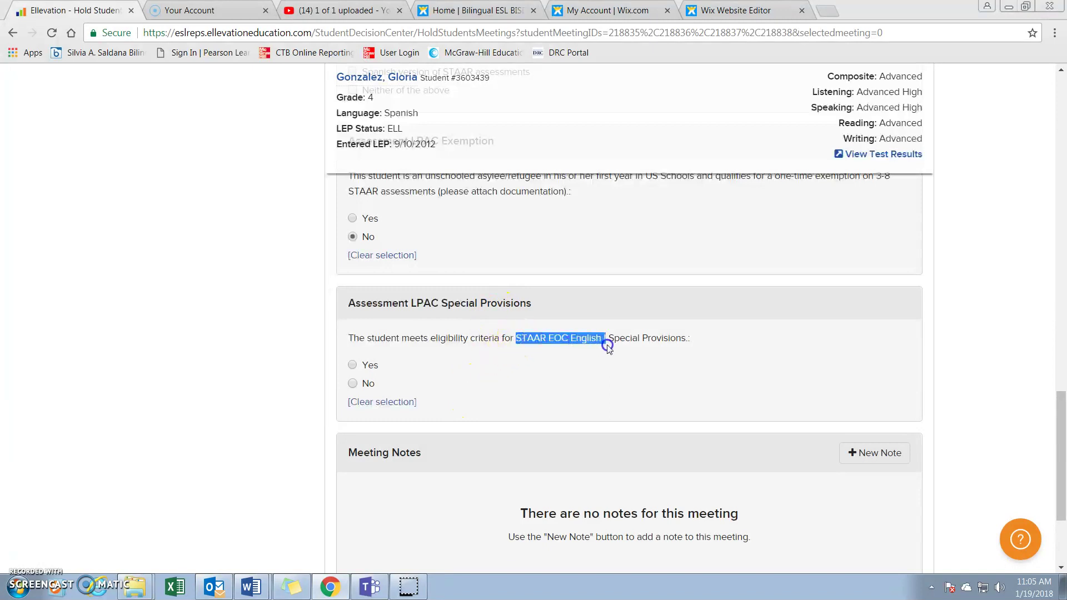
{"action": "left_click", "coordinate": [354, 385]}
{"action": "scroll", "coordinate": [672, 419], "scroll_direction": "down", "scroll_amount": 3}
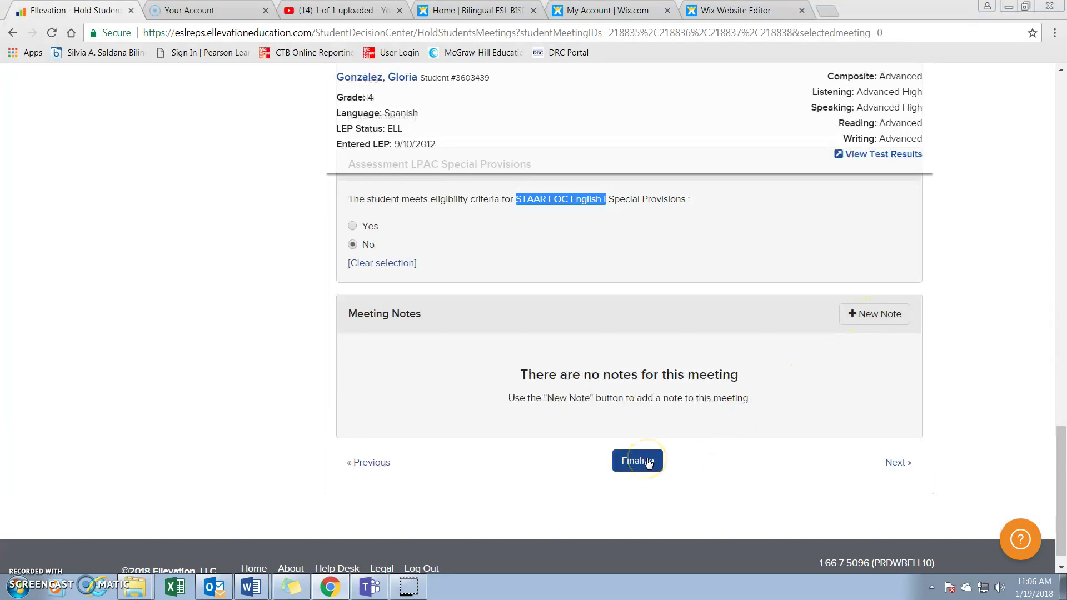
Finalize the Mid-Year Assessment Meeting, confirming it, then go back to the meetings list
{"action": "left_click", "coordinate": [648, 463]}
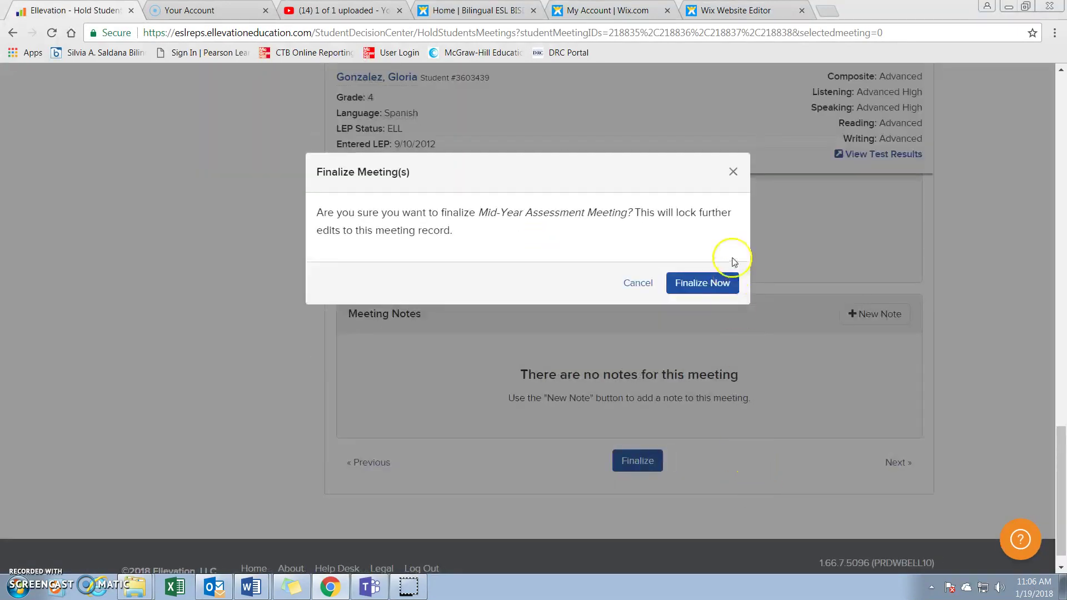
{"action": "left_click", "coordinate": [726, 282]}
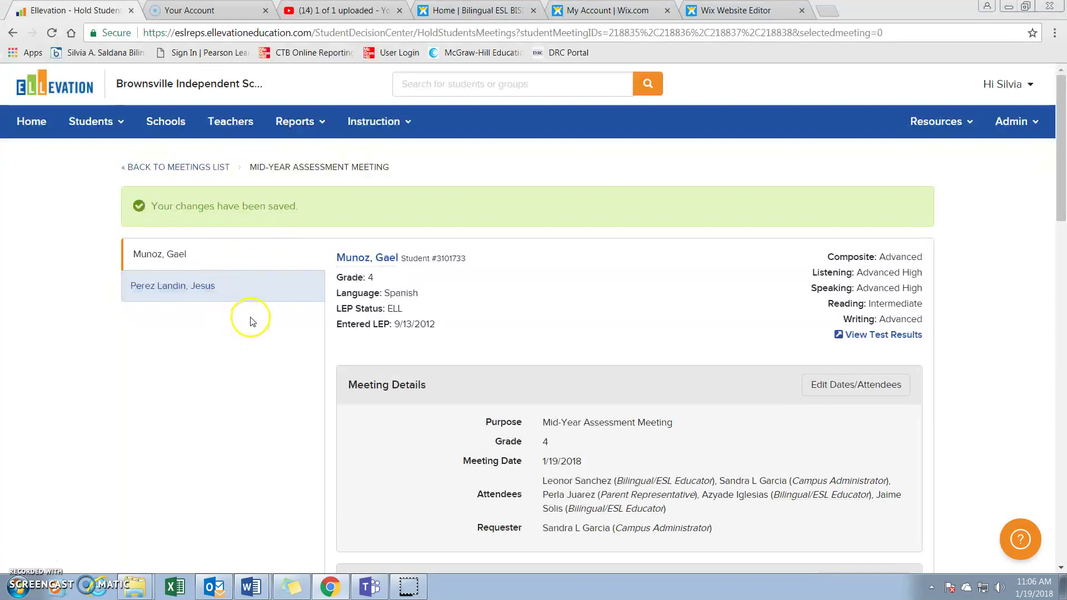
{"action": "left_click", "coordinate": [198, 168]}
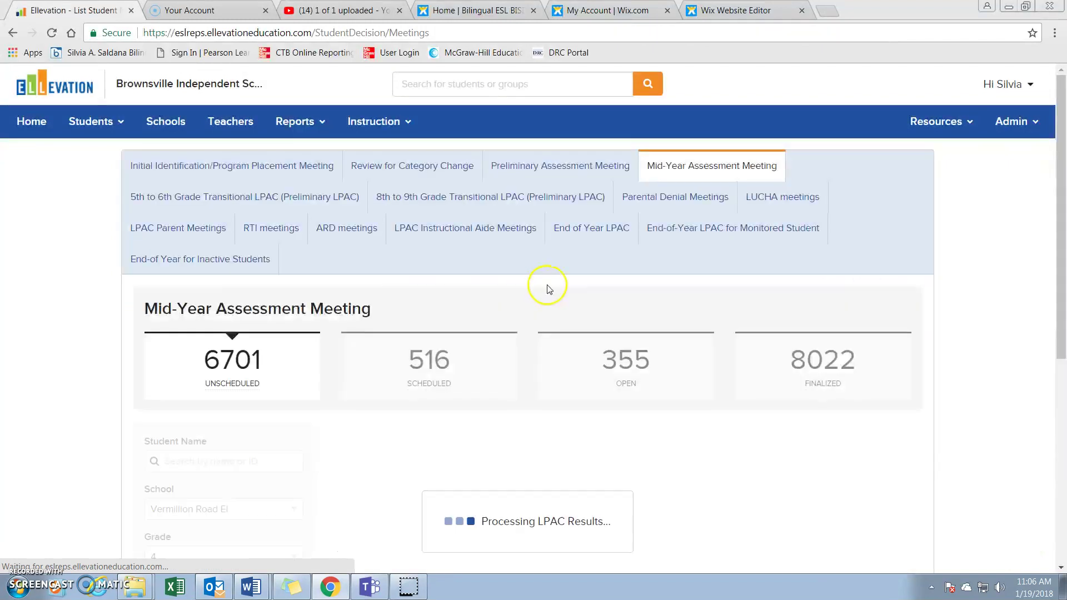
{"action": "scroll", "coordinate": [811, 443], "scroll_direction": "down", "scroll_amount": 3}
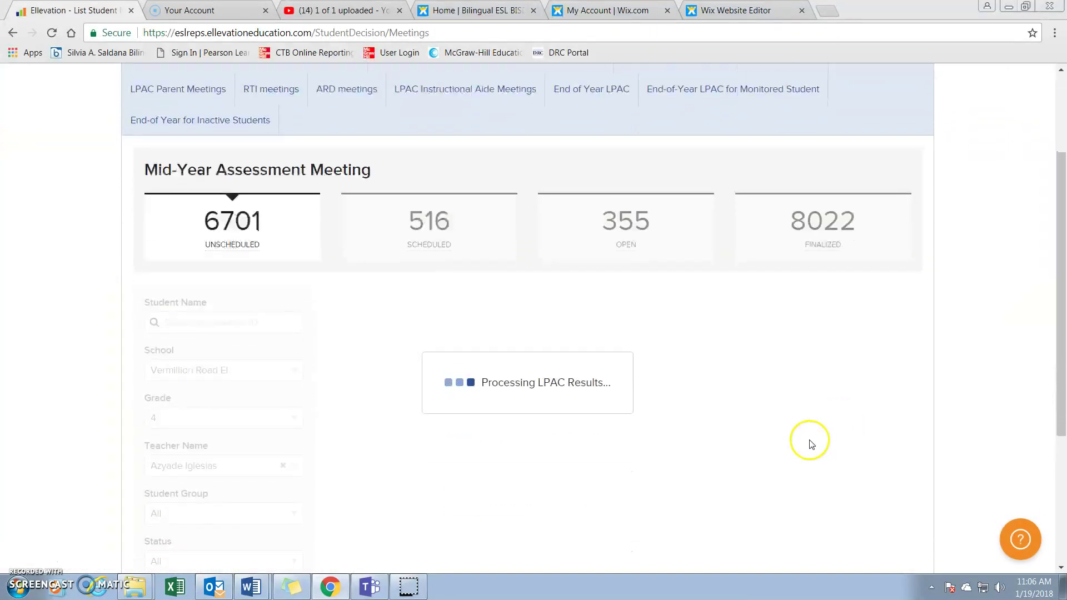
Filter the meetings to the Finalized (8022) group and review the three grade 4 students finalized 1/19/2018
{"action": "left_click", "coordinate": [827, 222]}
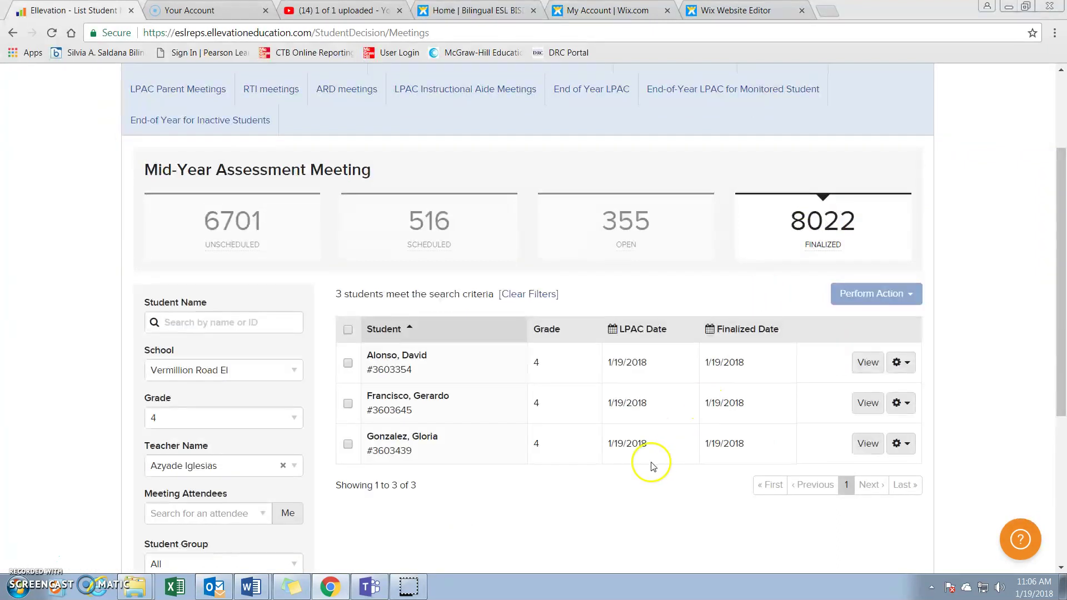
{"action": "scroll", "coordinate": [553, 475], "scroll_direction": "down", "scroll_amount": 1}
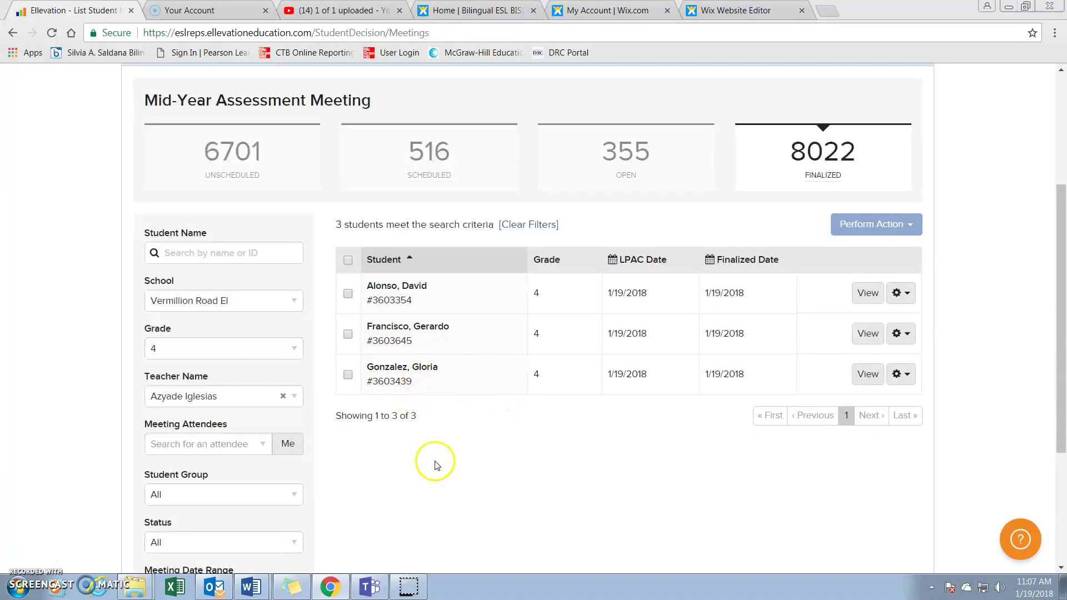
{"action": "scroll", "coordinate": [427, 444], "scroll_direction": "down", "scroll_amount": 1}
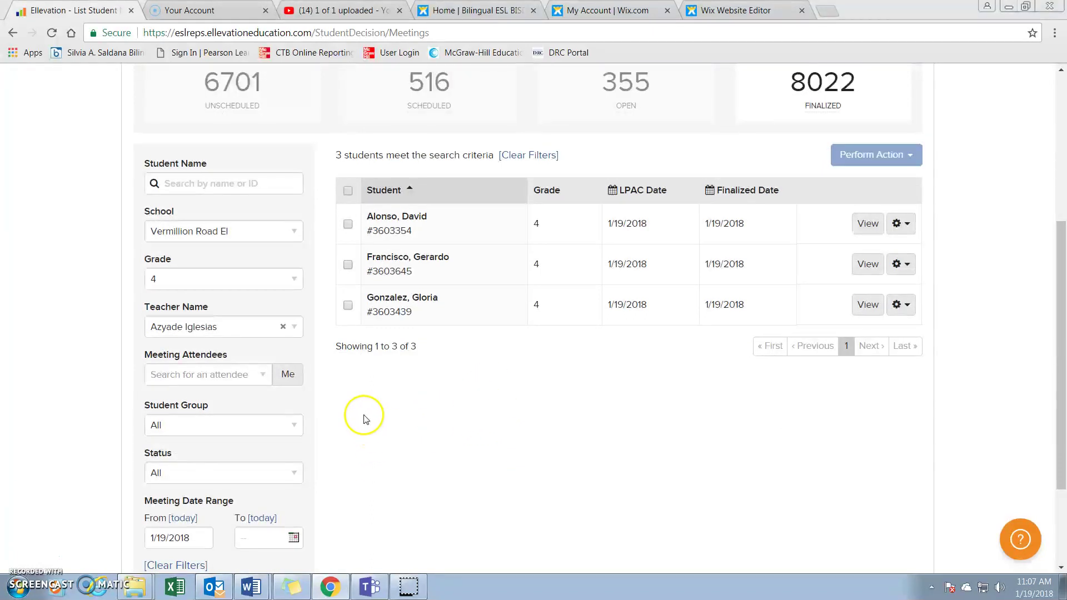
Open the third student's finalized meeting and review its supports and LPAC answers
{"action": "left_click", "coordinate": [866, 305]}
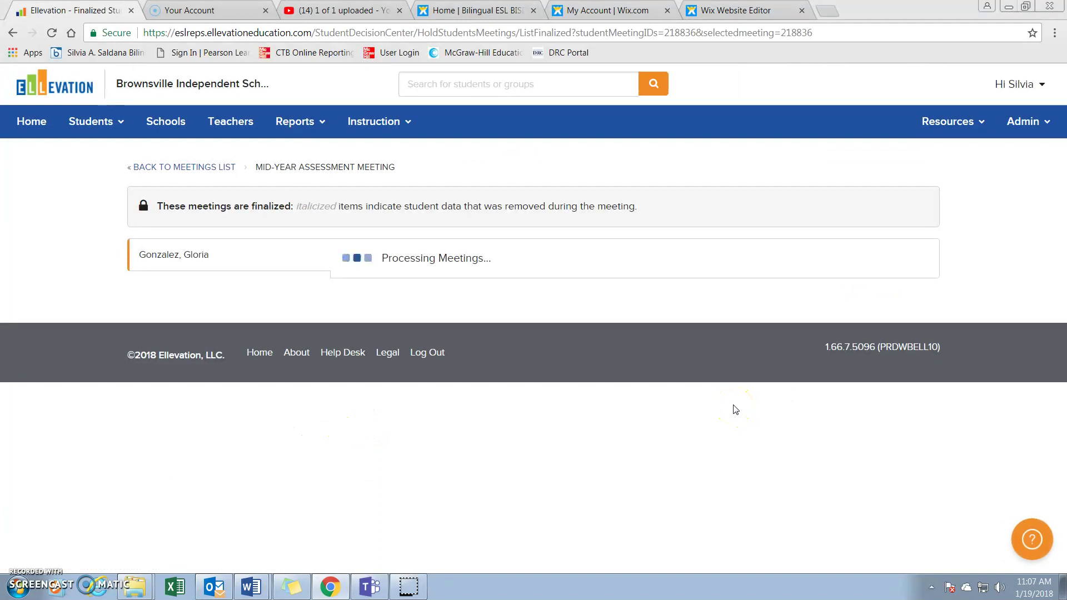
{"action": "scroll", "coordinate": [616, 314], "scroll_direction": "down", "scroll_amount": 3}
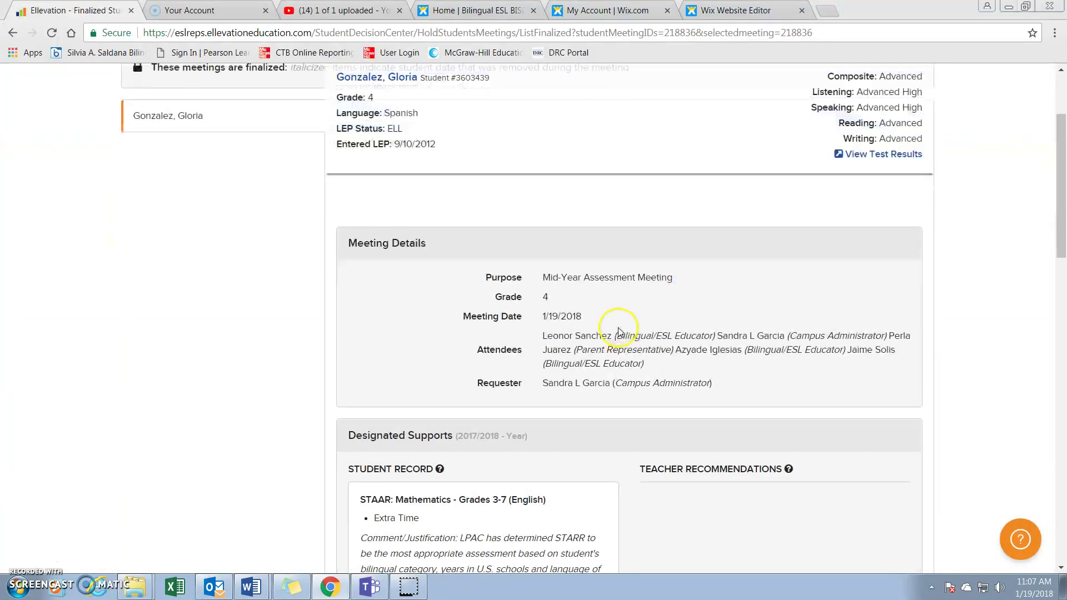
{"action": "scroll", "coordinate": [618, 330], "scroll_direction": "down", "scroll_amount": 10}
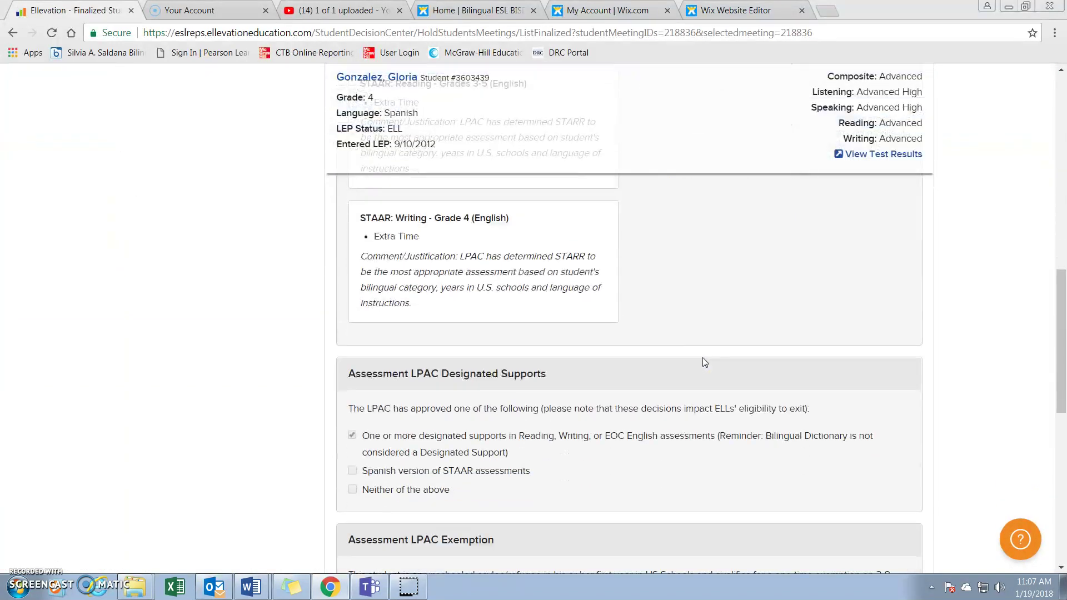
{"action": "scroll", "coordinate": [703, 361], "scroll_direction": "down", "scroll_amount": 8}
{"action": "left_click", "coordinate": [655, 438]}
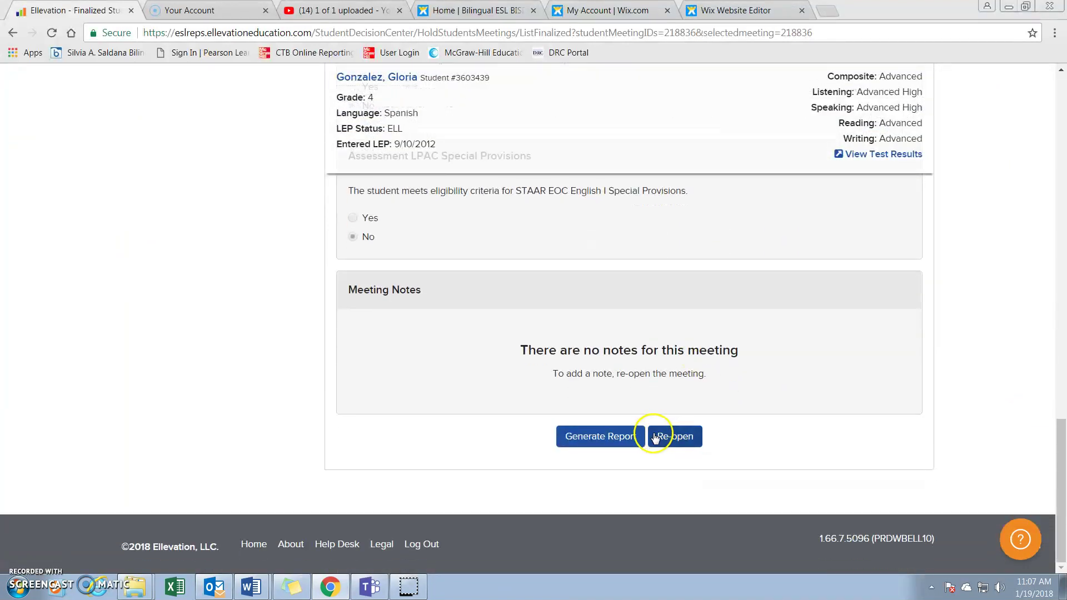
{"action": "left_click", "coordinate": [618, 434]}
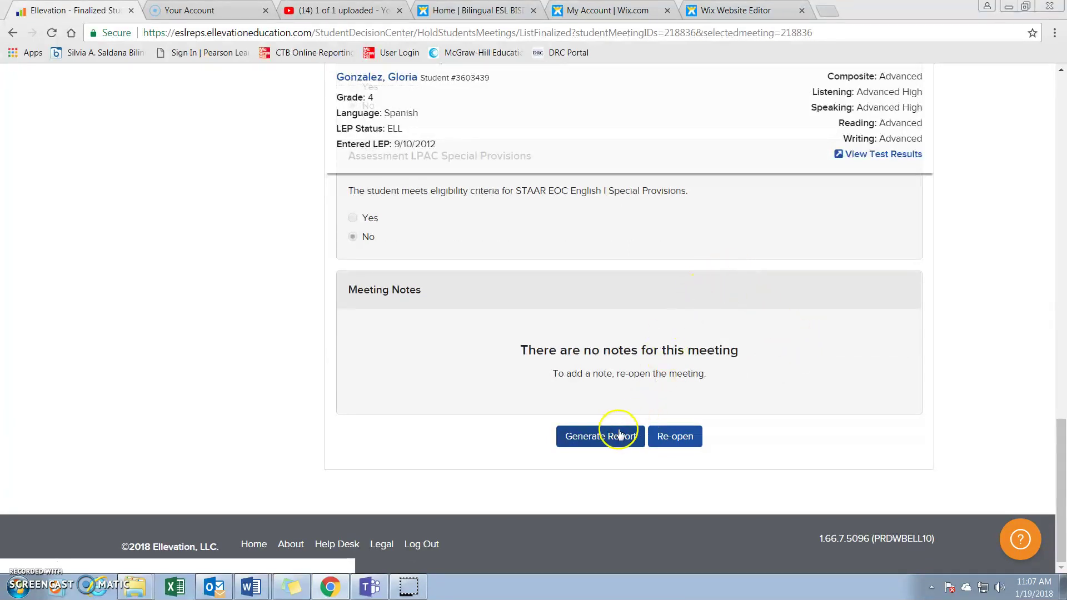
Generate the Student LPAC Report (SDC02Standard) and download it as a PDF
{"action": "left_click", "coordinate": [590, 444]}
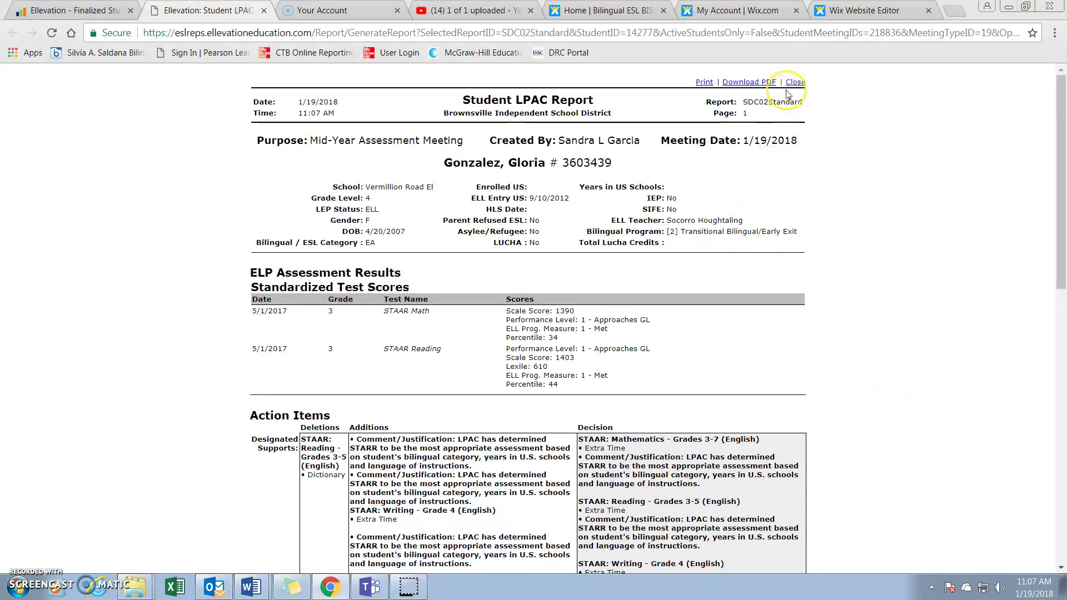
{"action": "left_click", "coordinate": [769, 82]}
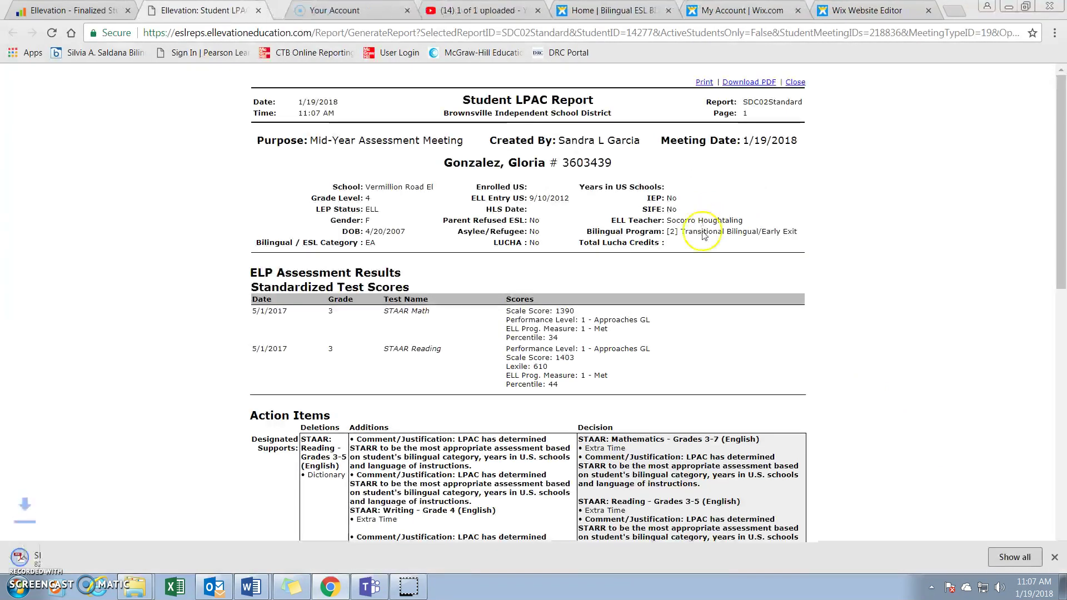
{"action": "scroll", "coordinate": [612, 244], "scroll_direction": "down", "scroll_amount": 15}
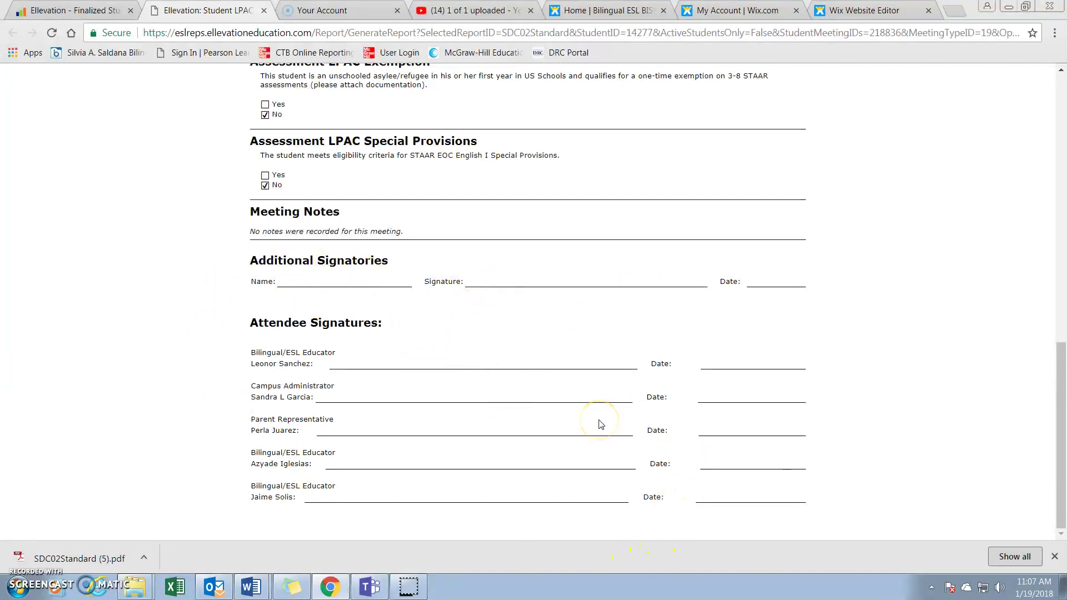
{"action": "scroll", "coordinate": [600, 424], "scroll_direction": "up", "scroll_amount": 9}
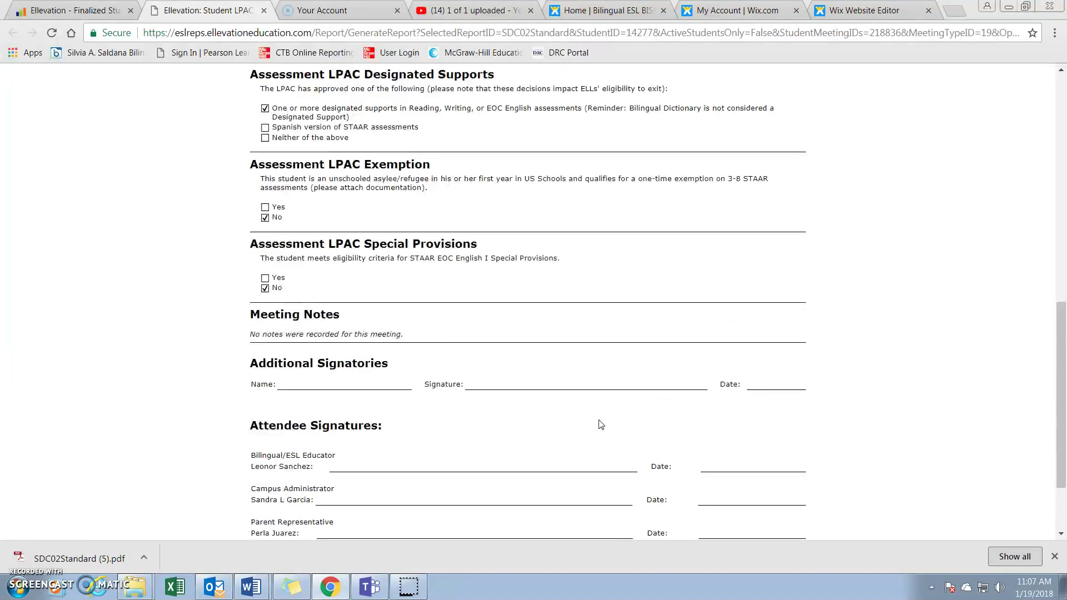
{"action": "scroll", "coordinate": [600, 424], "scroll_direction": "up", "scroll_amount": 3}
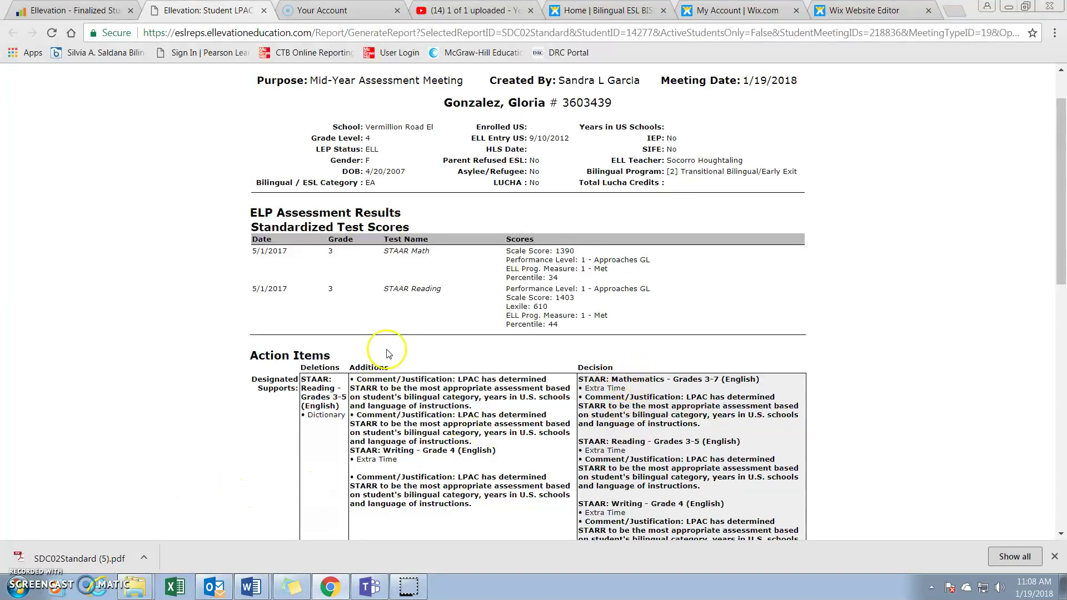
{"action": "scroll", "coordinate": [389, 353], "scroll_direction": "up", "scroll_amount": 1}
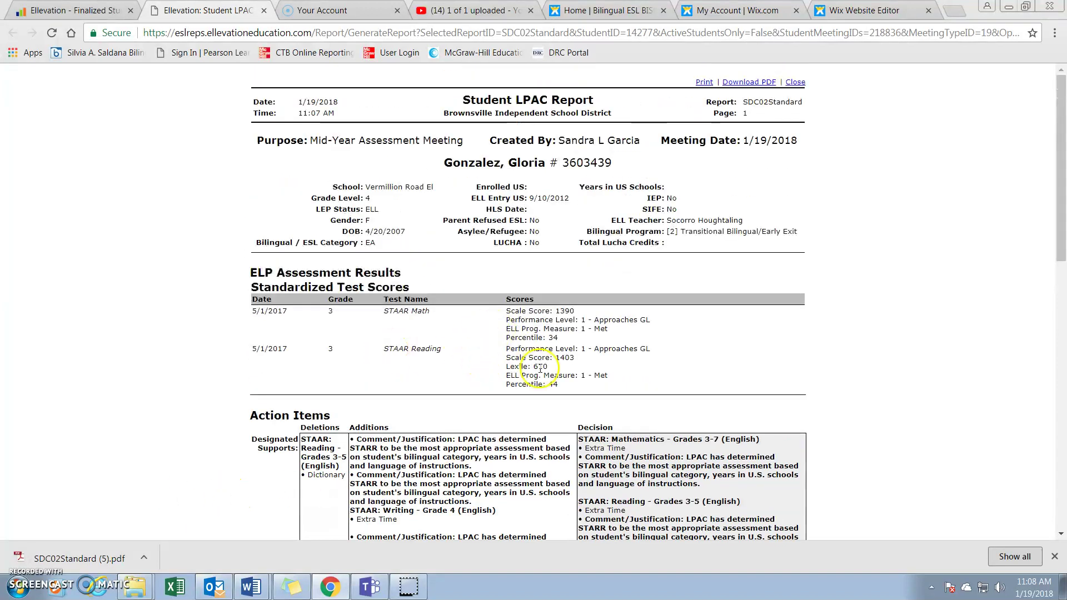